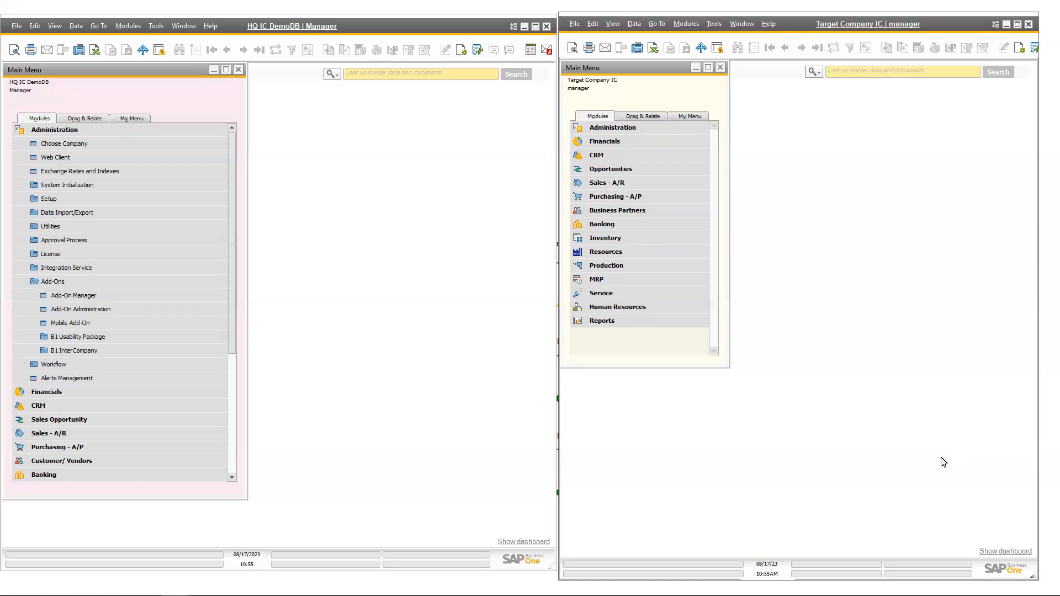
Step: Expand the B1 InterCompany functions under the administration add-ons of the HQ IC DemoDB company
{"action": "left_click", "coordinate": [77, 146]}
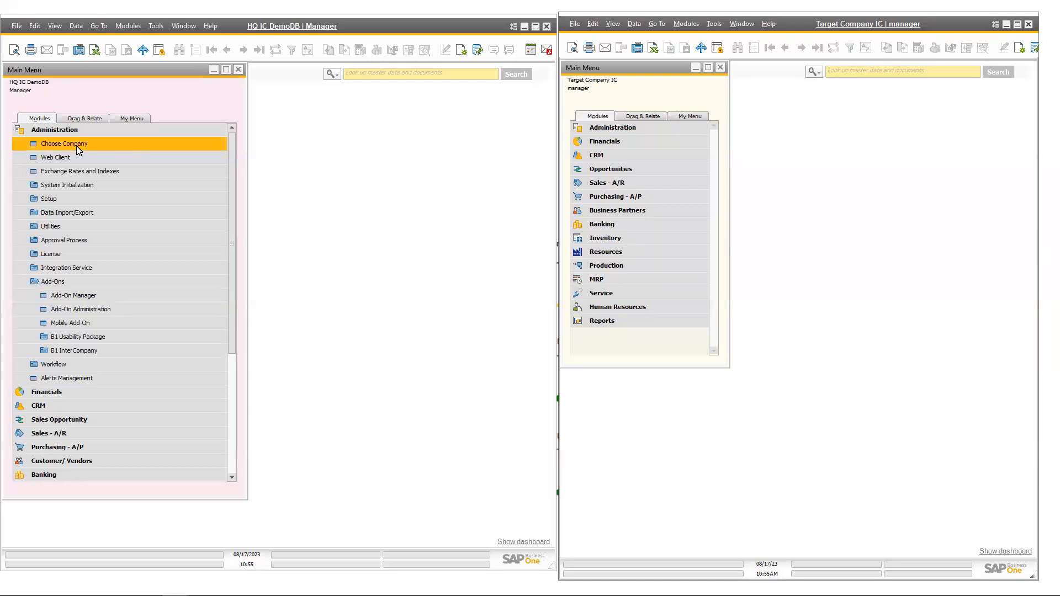
{"action": "left_click", "coordinate": [74, 132]}
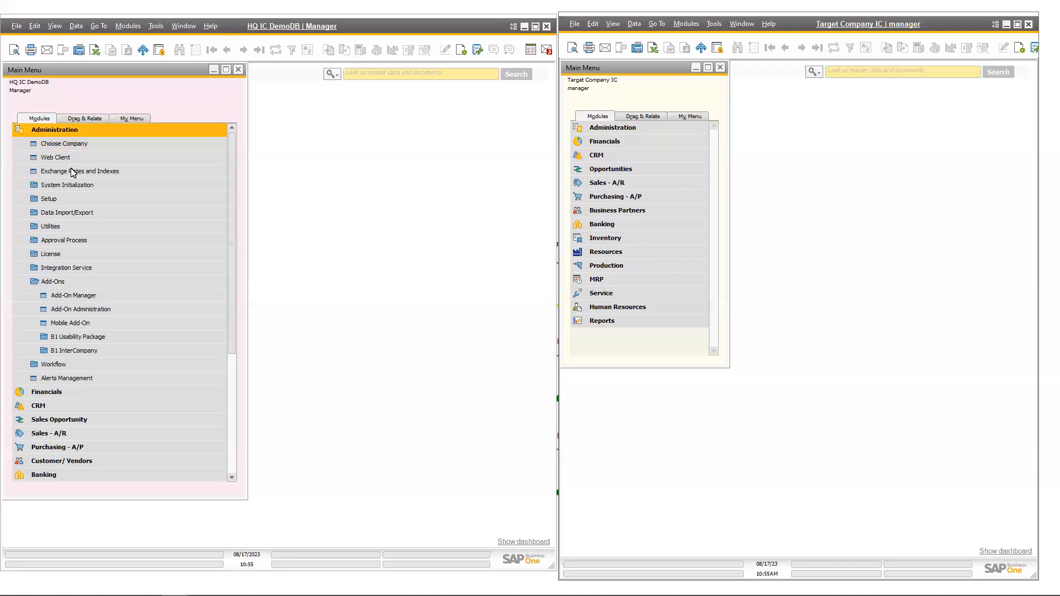
{"action": "left_click", "coordinate": [82, 297]}
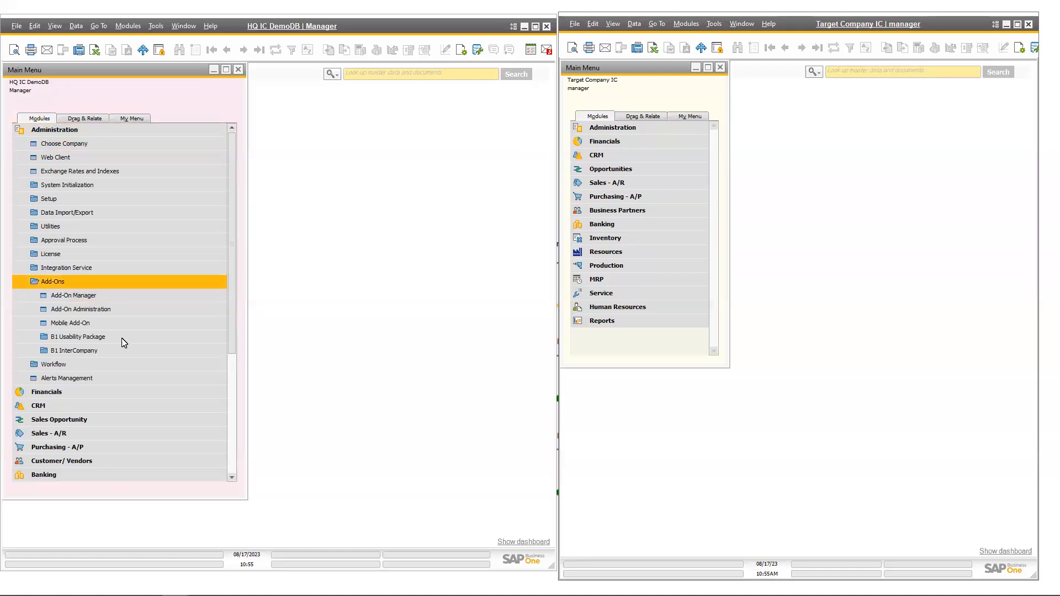
{"action": "left_click", "coordinate": [114, 353]}
{"action": "left_click", "coordinate": [114, 353]}
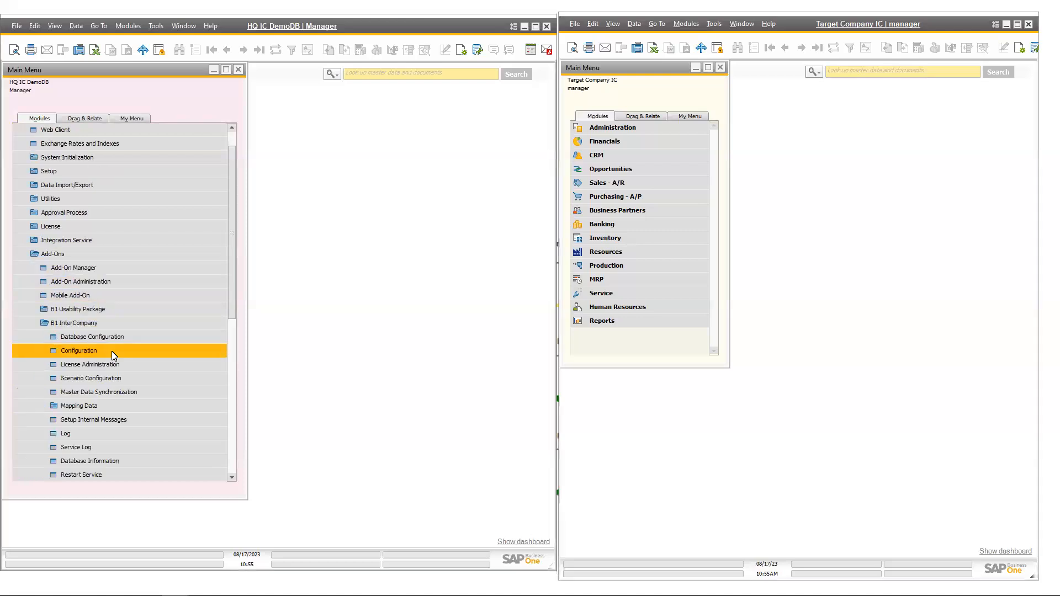
{"action": "scroll", "coordinate": [123, 338], "scroll_direction": "down", "scroll_amount": 2}
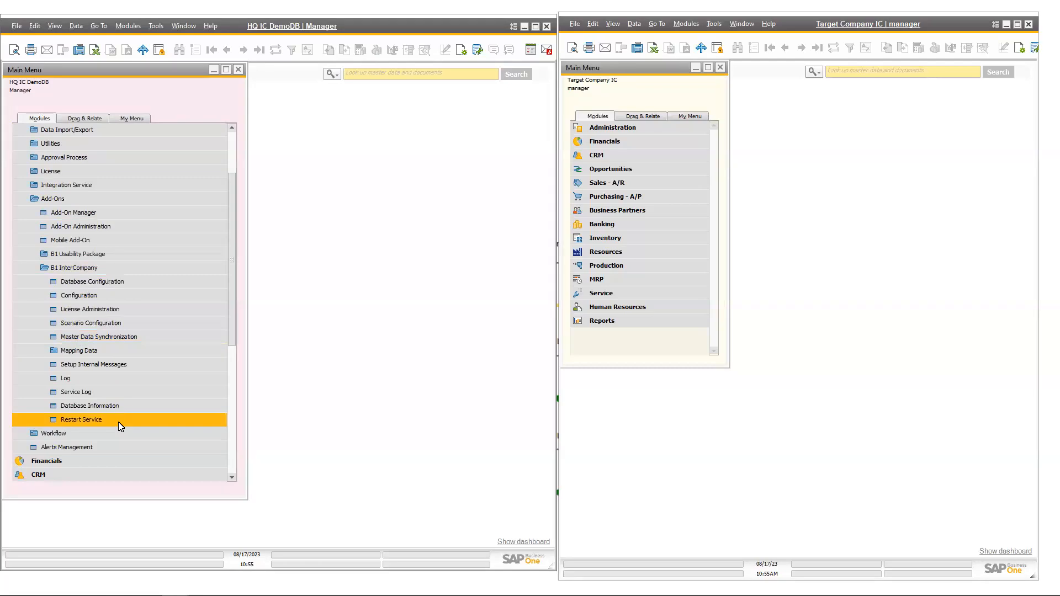
Step: Open the InterCompany Database Configuration, review the company connections and license servers, and close it without saving
{"action": "left_click", "coordinate": [99, 286]}
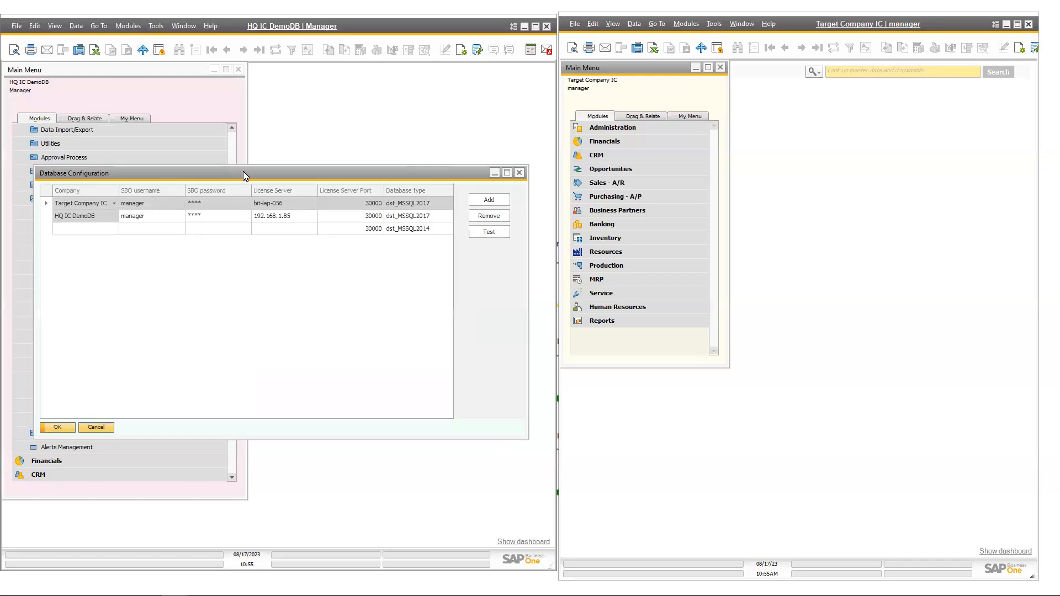
{"action": "left_click_drag", "start_coordinate": [245, 176], "coordinate": [289, 96]}
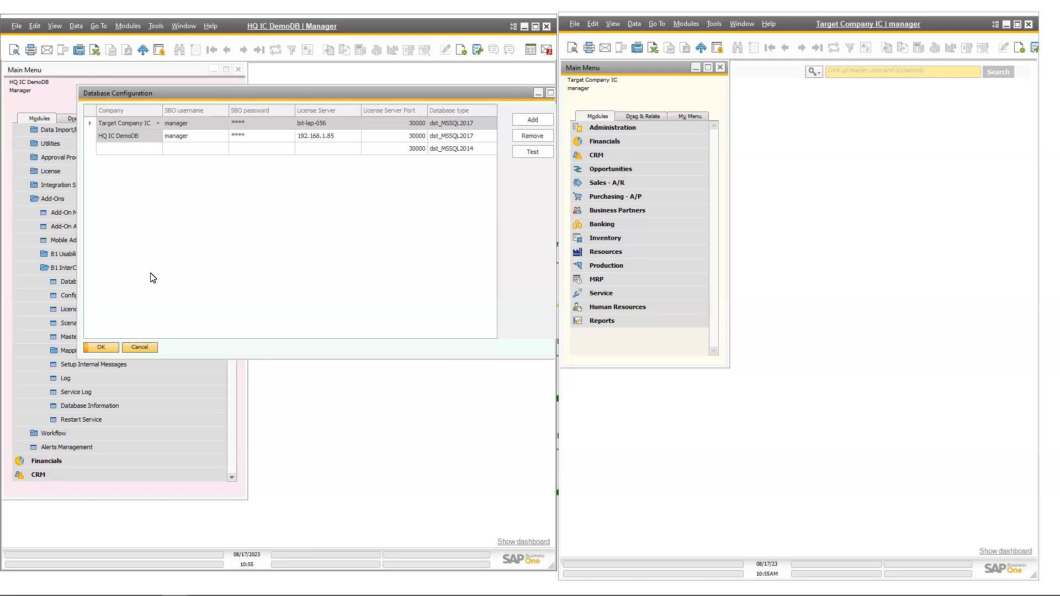
{"action": "left_click", "coordinate": [140, 347]}
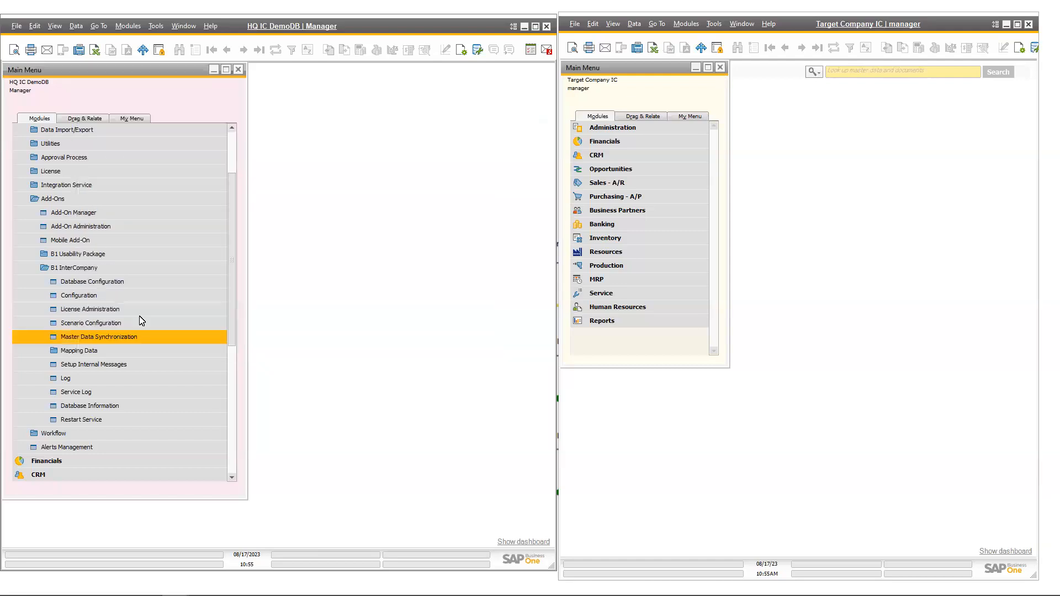
Step: Check which company is set as headquarter in the InterCompany Configuration, and cancel out of it
{"action": "left_click", "coordinate": [139, 286]}
{"action": "left_click", "coordinate": [138, 298]}
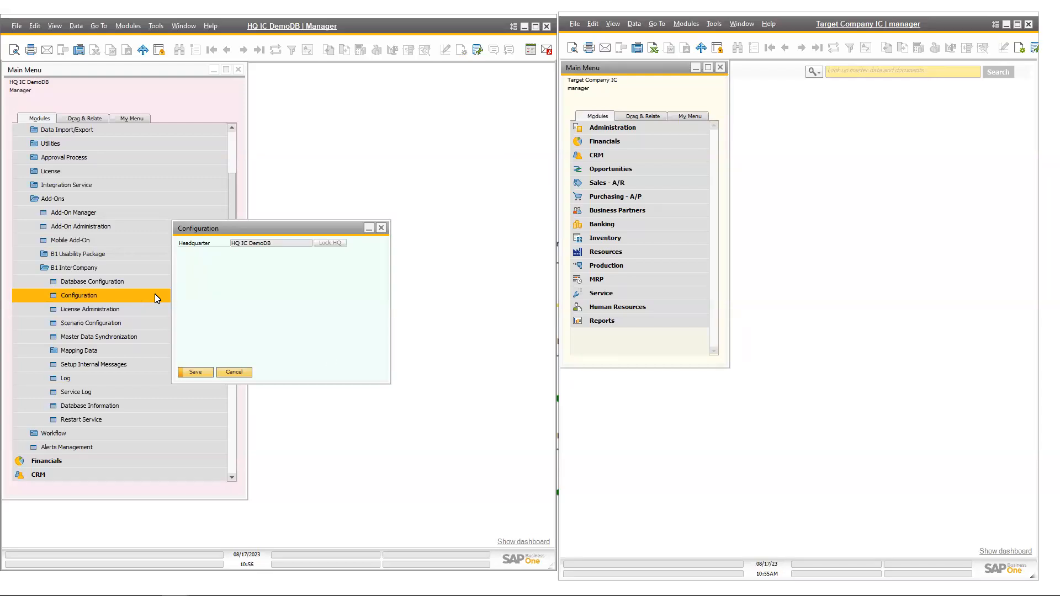
{"action": "left_click", "coordinate": [235, 372]}
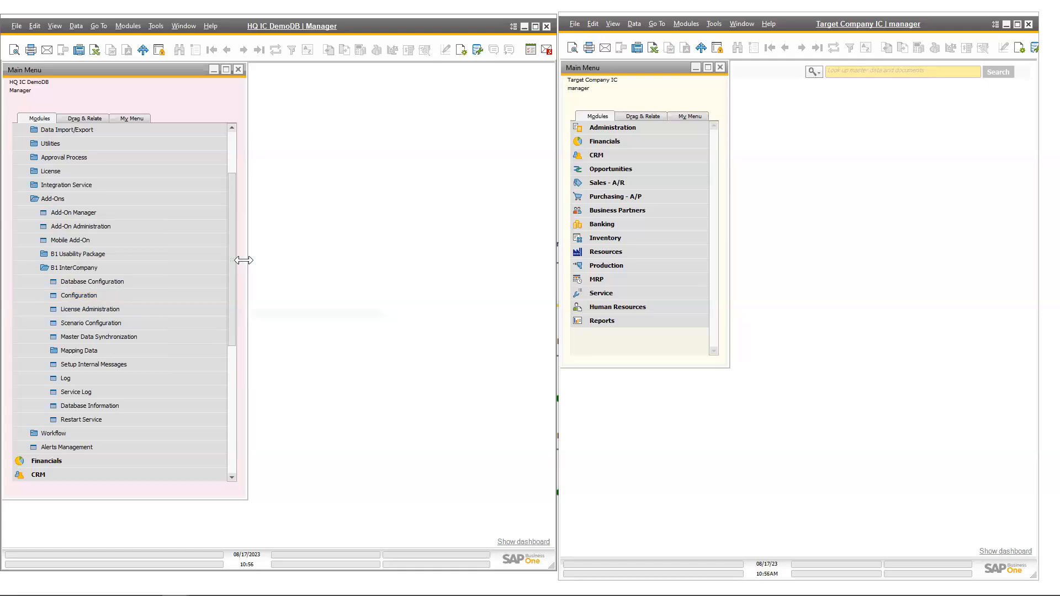
Step: Review the companies available on the current server in Choose Company without switching company
{"action": "scroll", "coordinate": [101, 144], "scroll_direction": "up", "scroll_amount": 2}
{"action": "left_click", "coordinate": [100, 144]}
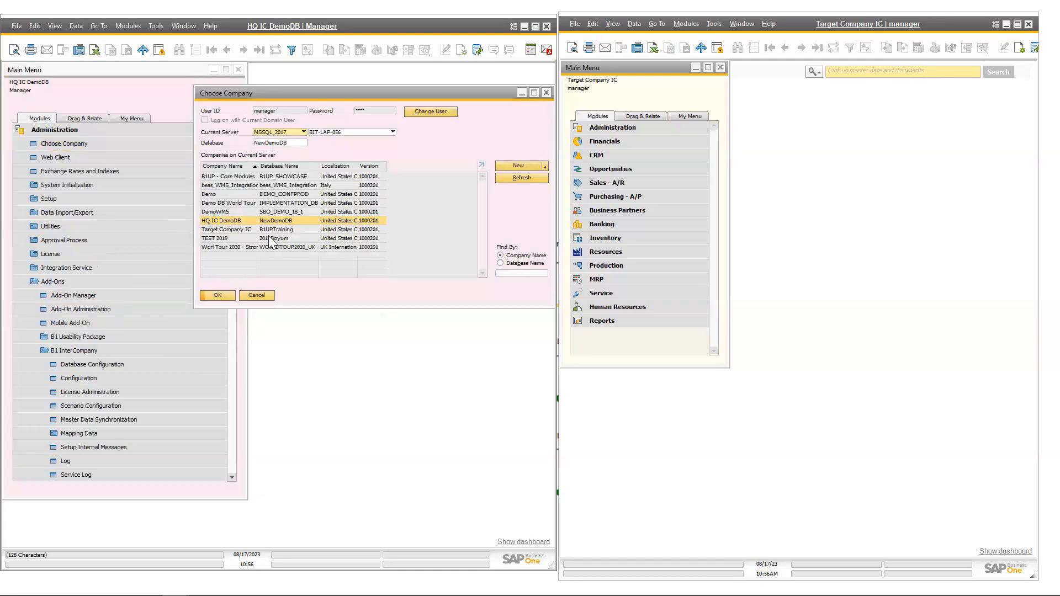
{"action": "left_click", "coordinate": [268, 296]}
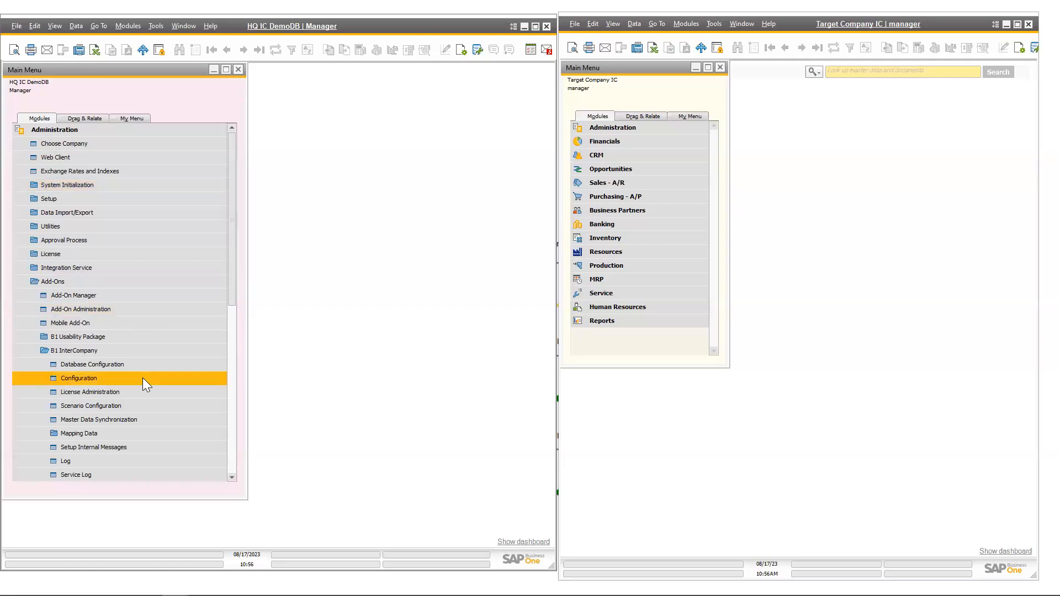
Step: Open the Scenario Configuration, examine the scenario types selectable for the A/R Invoice row, and close it without saving
{"action": "left_click", "coordinate": [144, 406]}
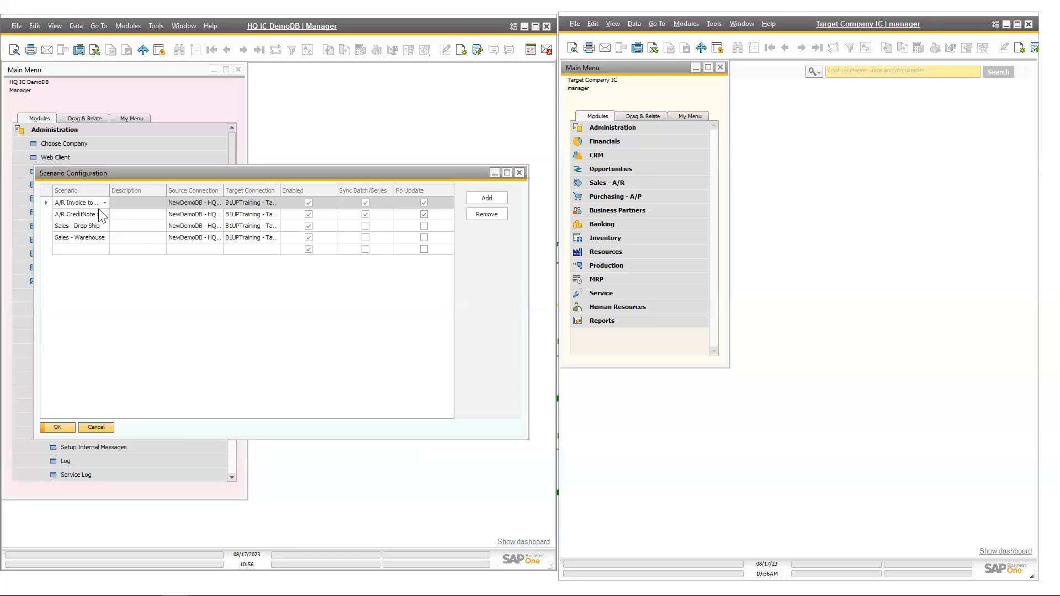
{"action": "left_click", "coordinate": [104, 203]}
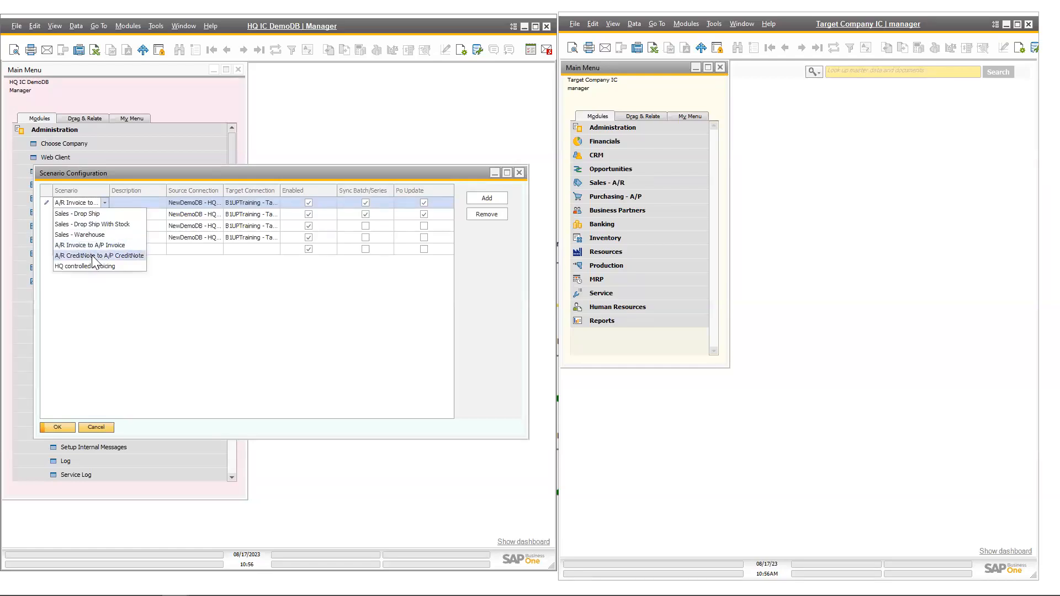
{"action": "key", "text": "Down"}
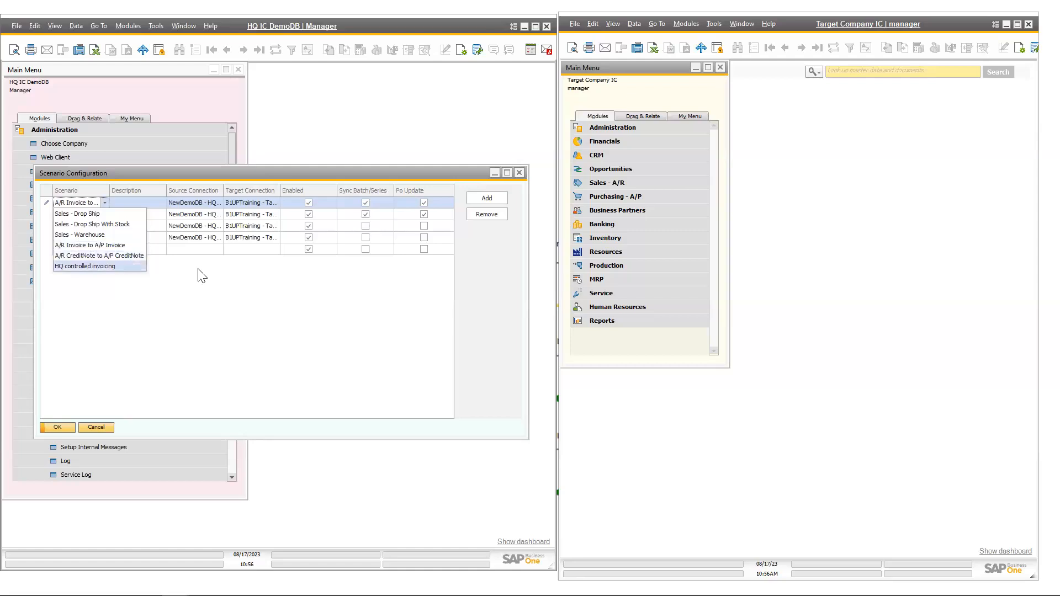
{"action": "left_click", "coordinate": [199, 262]}
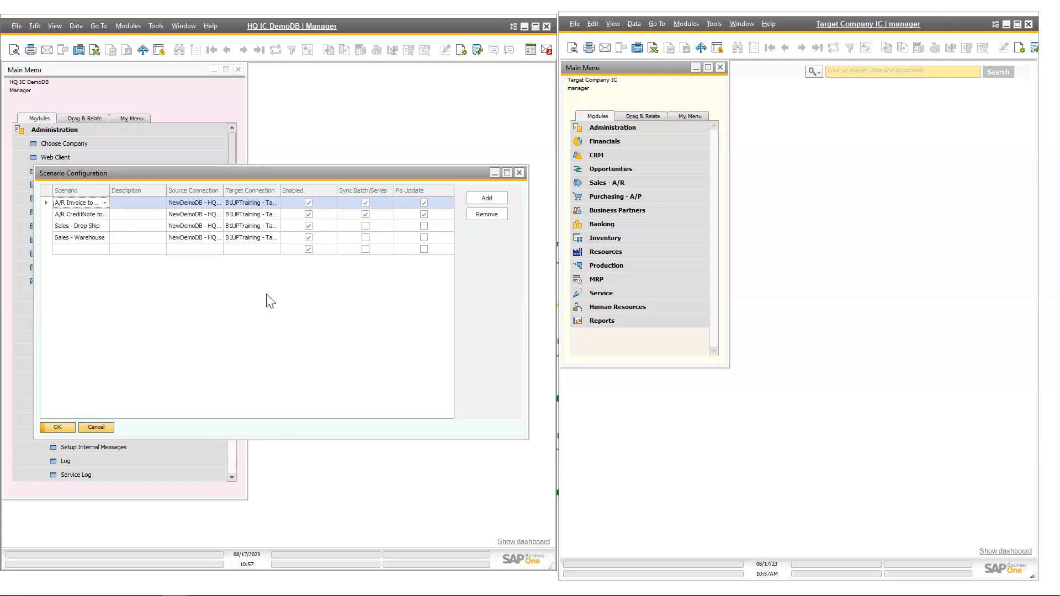
{"action": "left_click", "coordinate": [106, 427]}
Step: Open Master Data Synchronization and examine the business object types selectable for the first row, keeping Business Partner
{"action": "left_click", "coordinate": [152, 376]}
{"action": "left_click", "coordinate": [152, 362]}
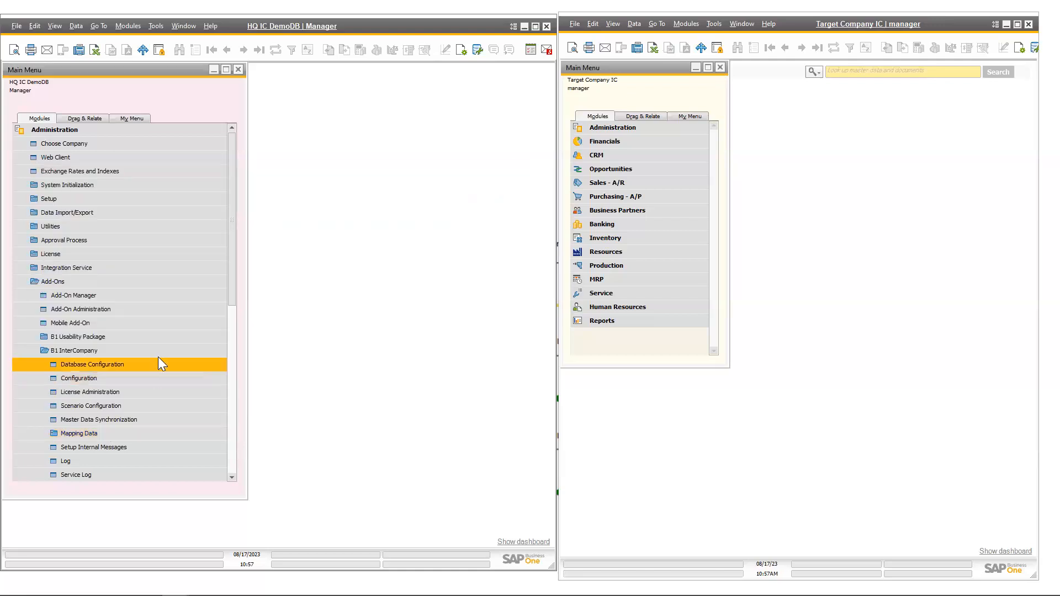
{"action": "left_click", "coordinate": [152, 392]}
{"action": "left_click", "coordinate": [156, 407]}
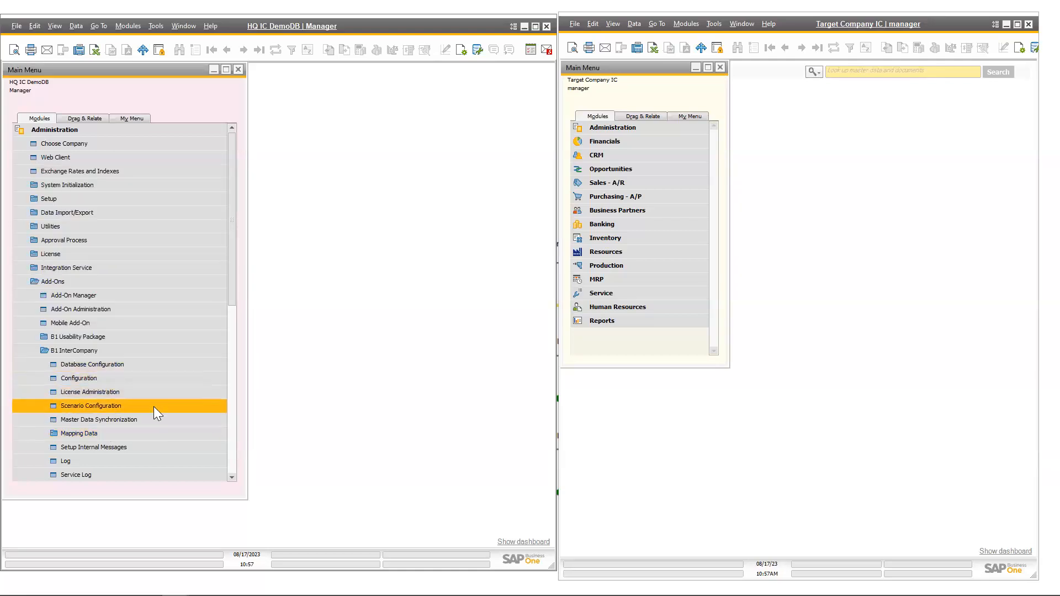
{"action": "left_click", "coordinate": [155, 421]}
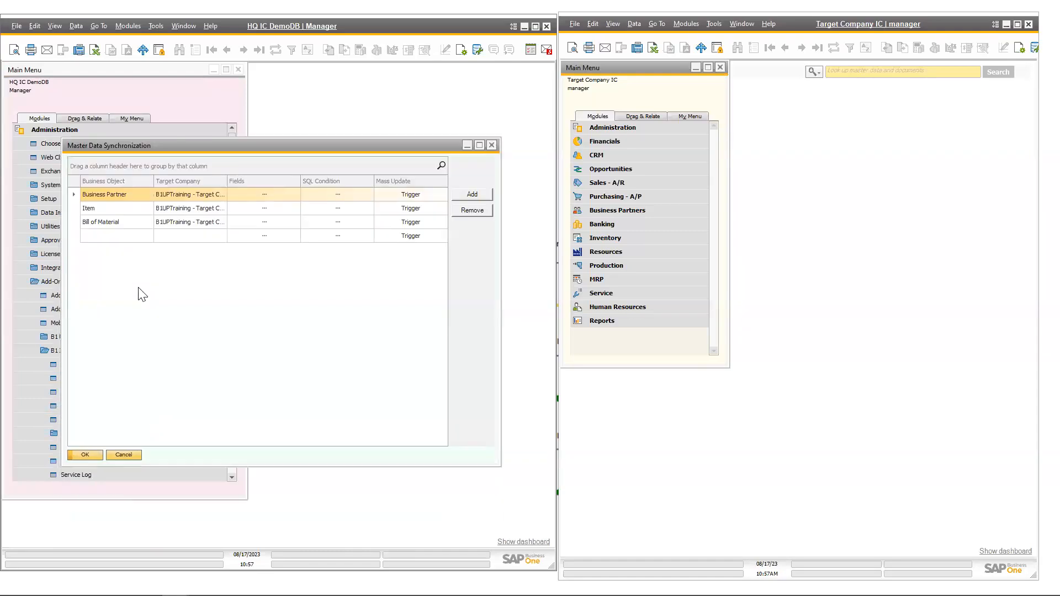
{"action": "left_click", "coordinate": [135, 195]}
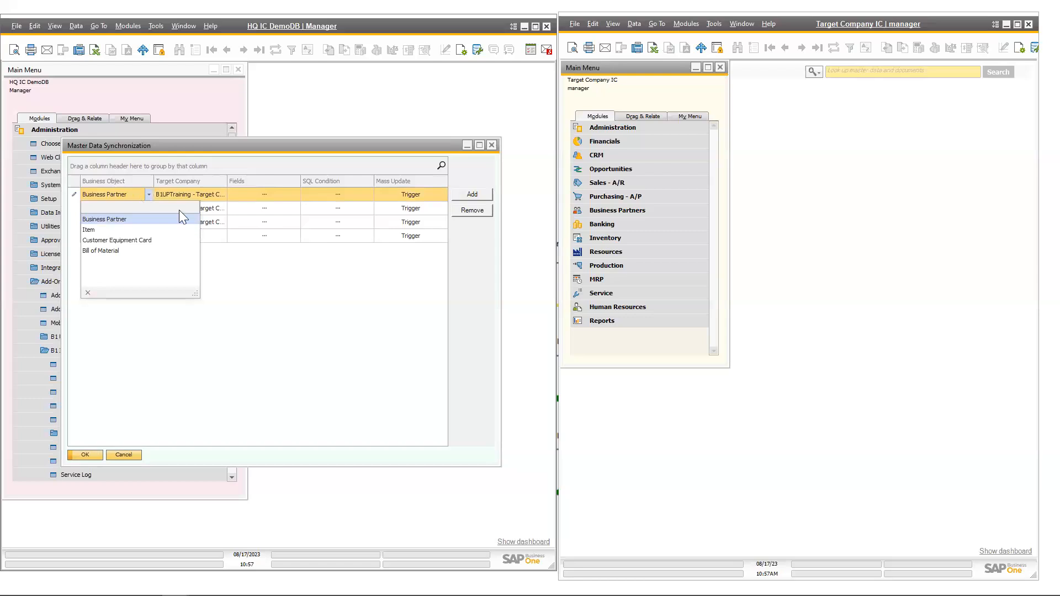
{"action": "left_click", "coordinate": [145, 219]}
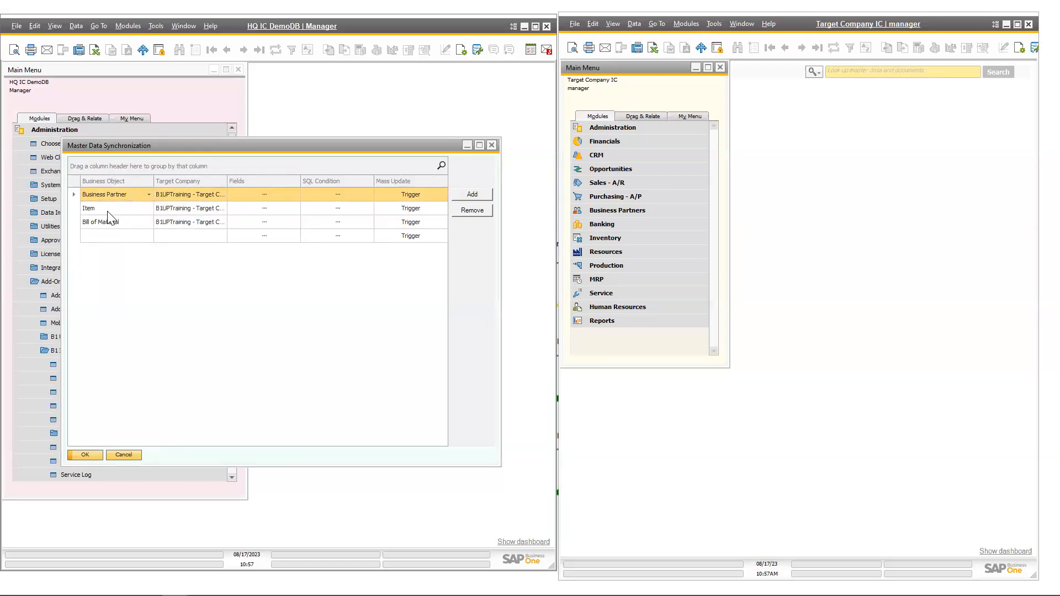
Step: Examine the field selection of the Business Partner synchronization, and close it
{"action": "left_click", "coordinate": [265, 196]}
{"action": "left_click", "coordinate": [265, 195]}
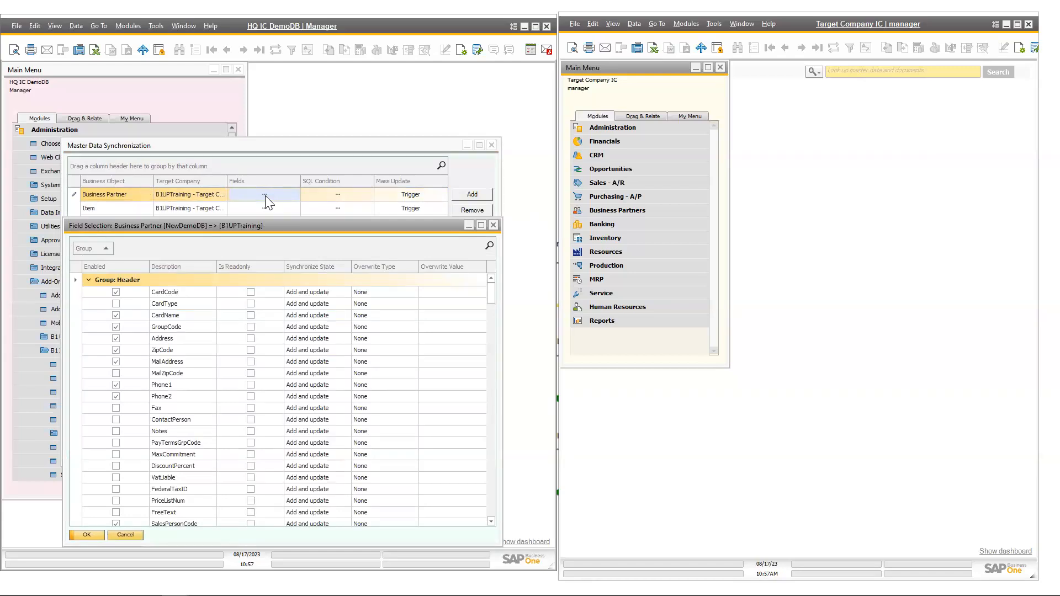
{"action": "left_click", "coordinate": [493, 225]}
Step: Examine the field selection of the Item synchronization, and confirm both it and Master Data Synchronization
{"action": "left_click", "coordinate": [122, 210]}
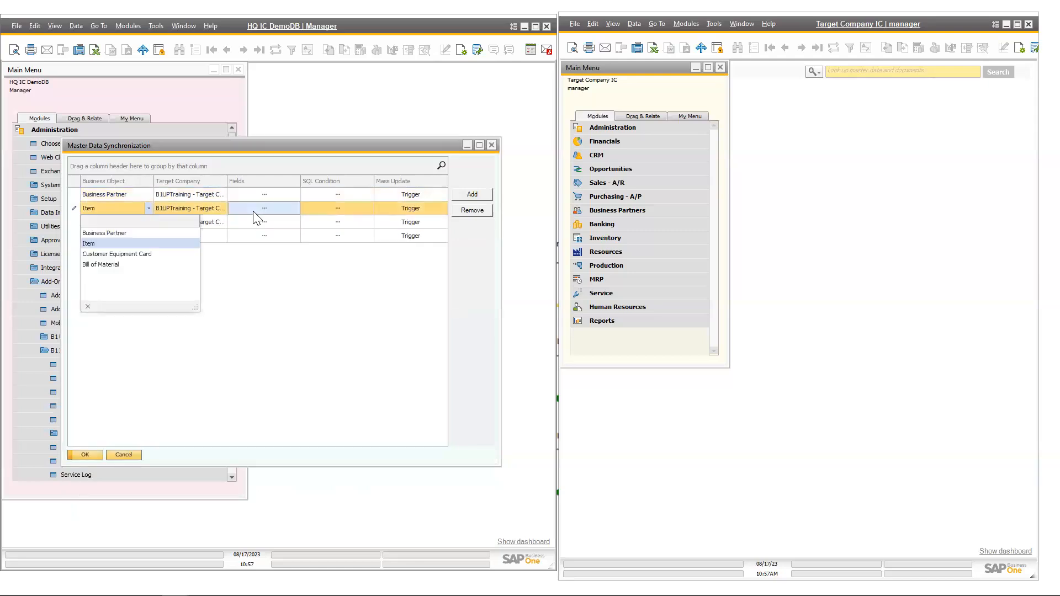
{"action": "left_click", "coordinate": [262, 209]}
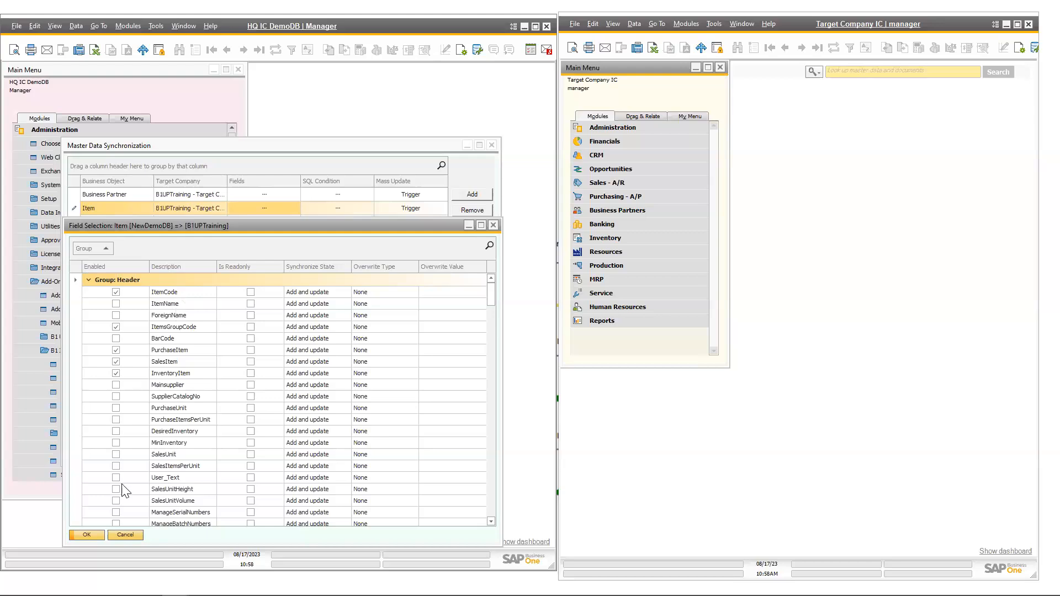
{"action": "left_click", "coordinate": [96, 536]}
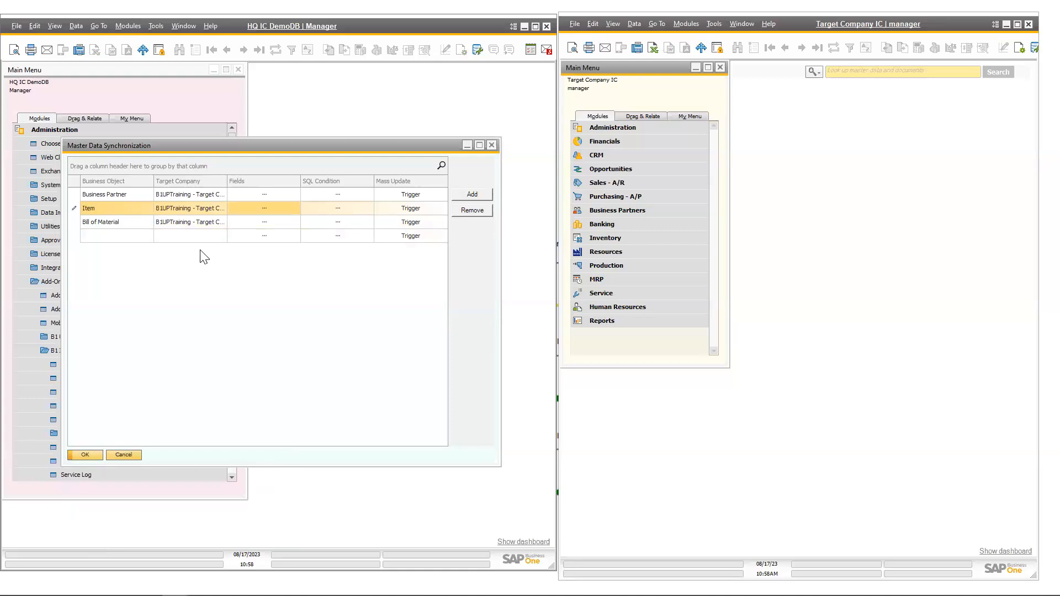
{"action": "left_click", "coordinate": [85, 455]}
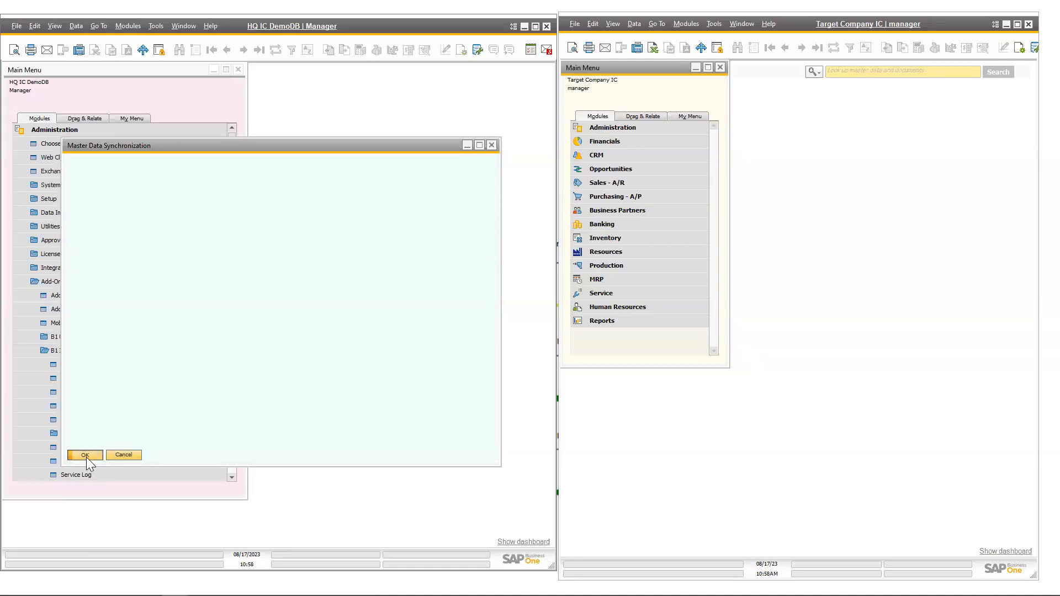
Step: Expand the Mapping Data functions of B1 InterCompany to show all mapping types
{"action": "scroll", "coordinate": [110, 428], "scroll_direction": "down", "scroll_amount": 1}
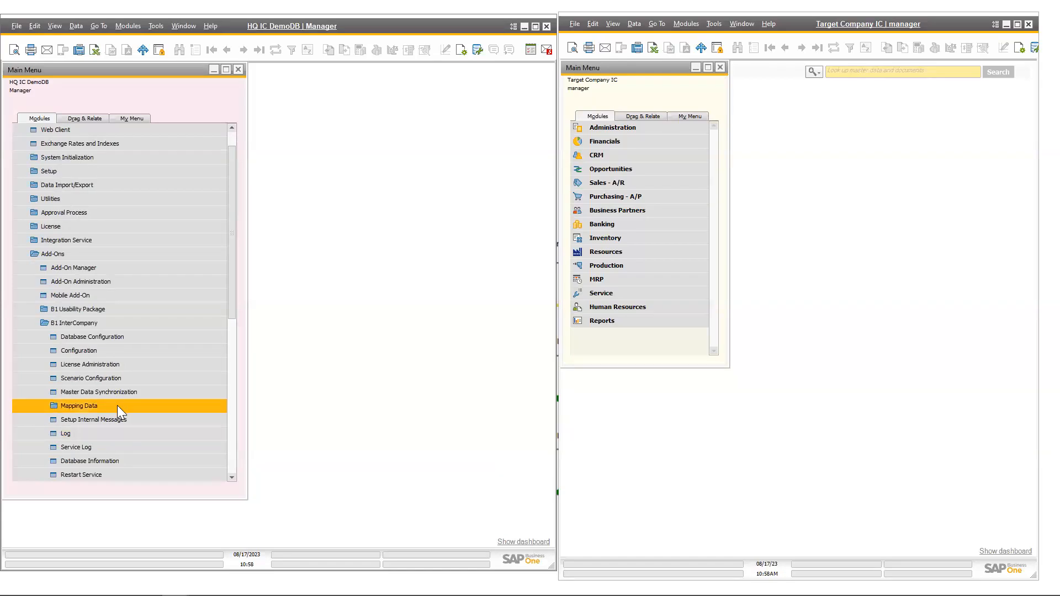
{"action": "left_click", "coordinate": [116, 405]}
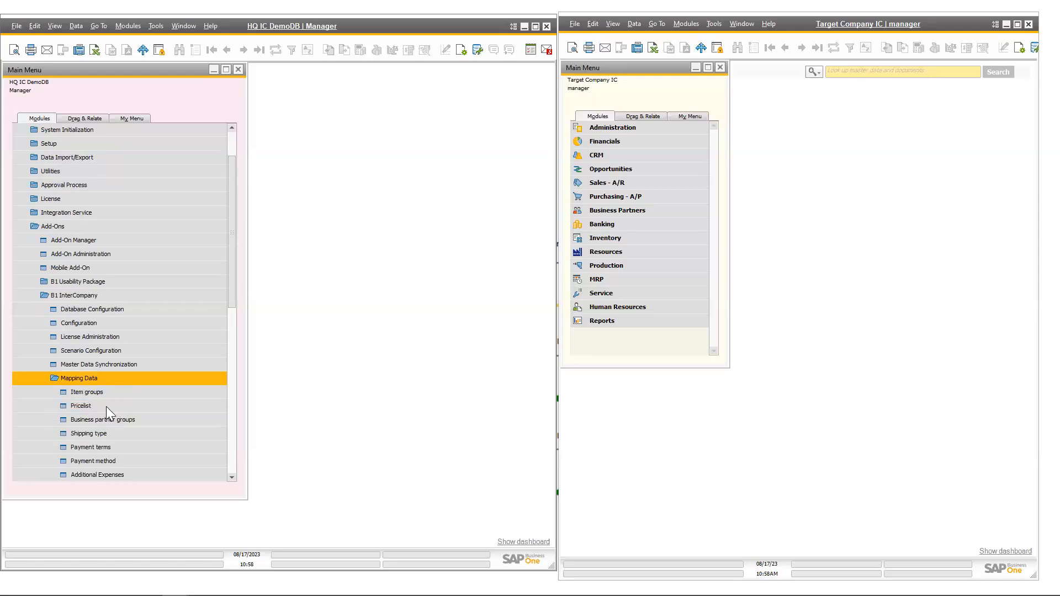
{"action": "scroll", "coordinate": [106, 407], "scroll_direction": "down", "scroll_amount": 2}
{"action": "left_click", "coordinate": [106, 407]}
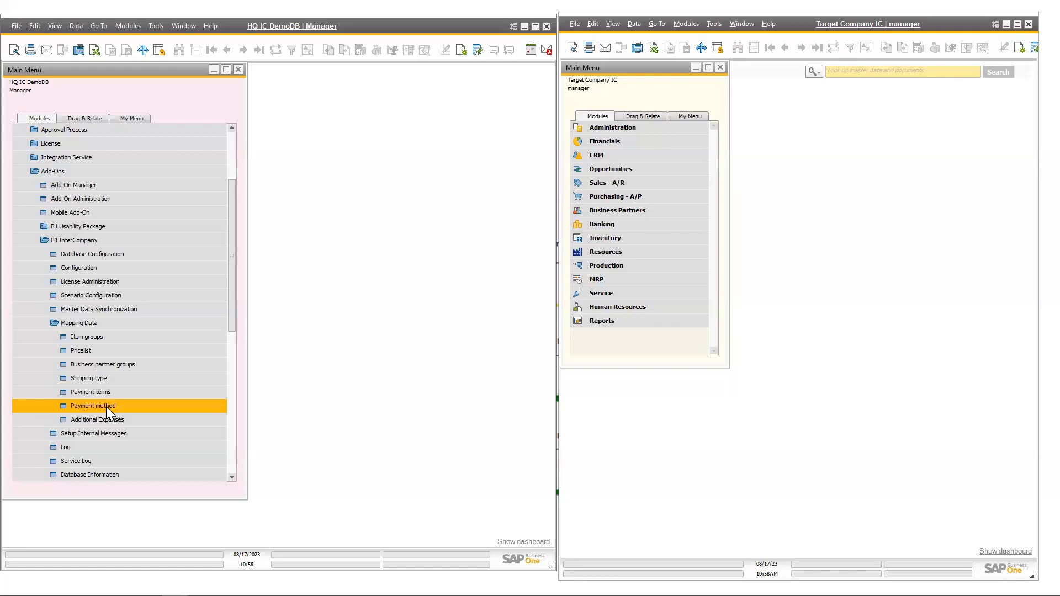
Step: Open the business partner groups mapping for Target Company IC and examine how source groups map to target groups
{"action": "left_click", "coordinate": [95, 297]}
{"action": "left_click", "coordinate": [163, 348]}
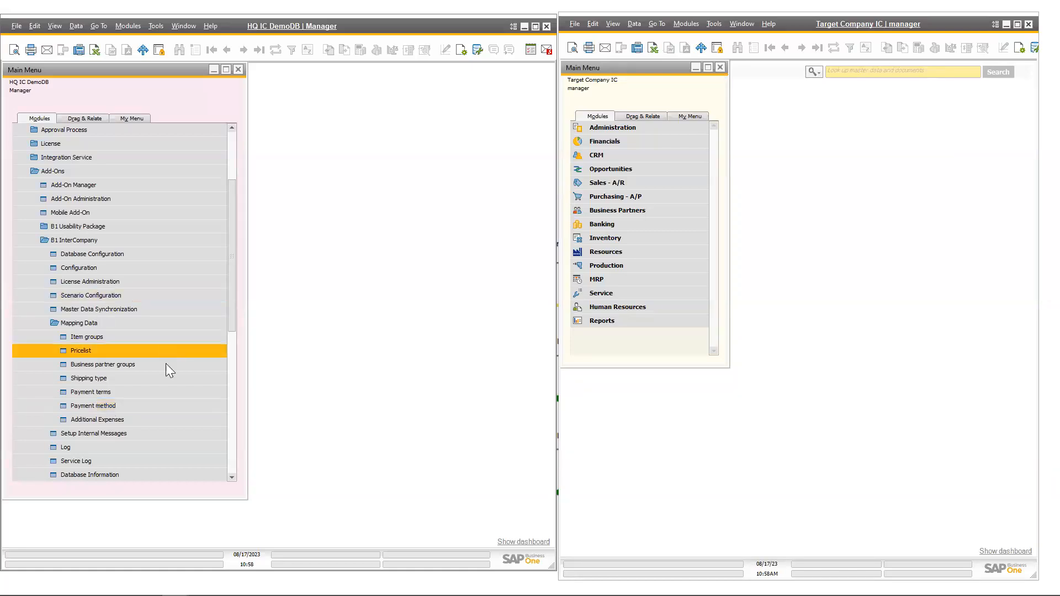
{"action": "left_click", "coordinate": [167, 366]}
{"action": "left_click", "coordinate": [124, 348]}
{"action": "left_click", "coordinate": [113, 407]}
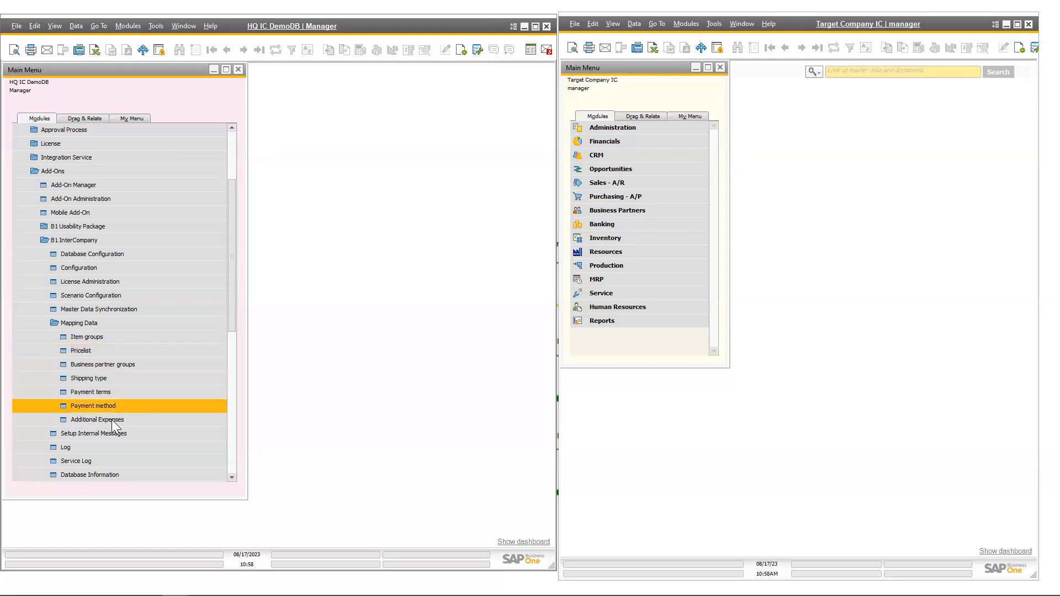
{"action": "left_click", "coordinate": [122, 364]}
{"action": "left_click", "coordinate": [119, 341]}
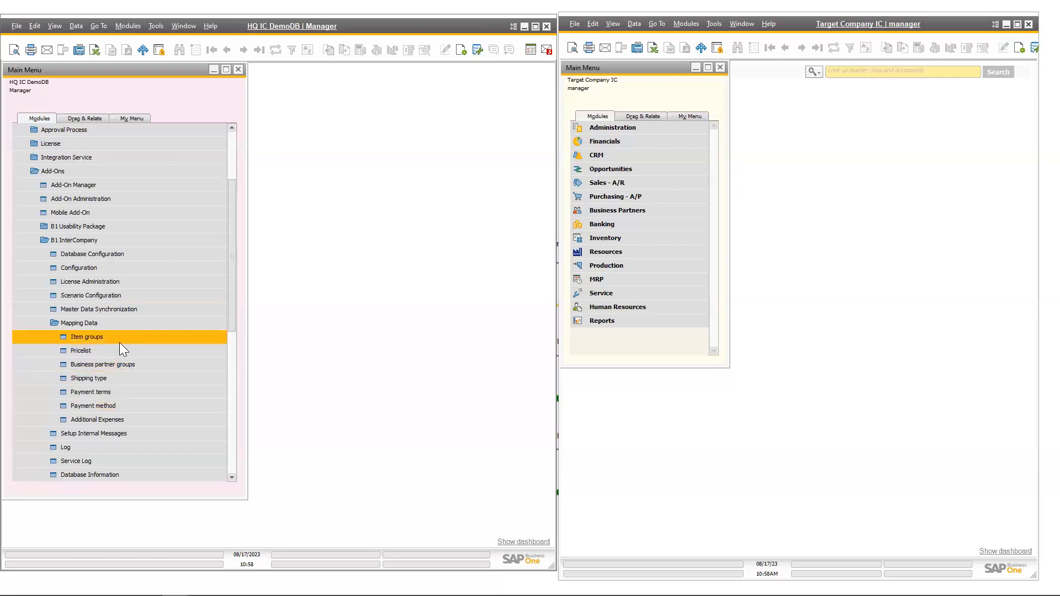
{"action": "left_click", "coordinate": [115, 365]}
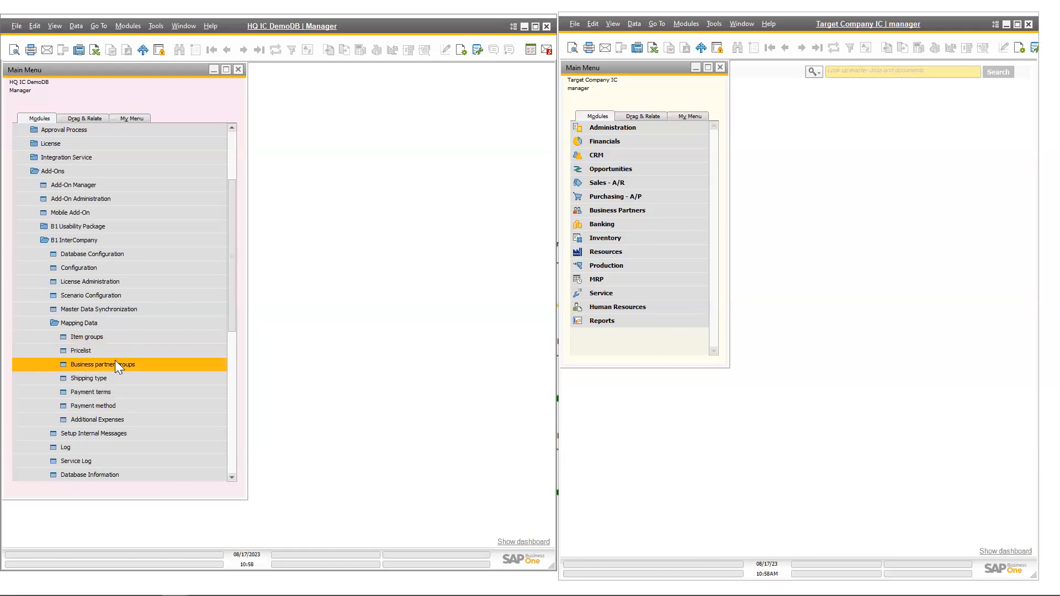
{"action": "left_click", "coordinate": [165, 366]}
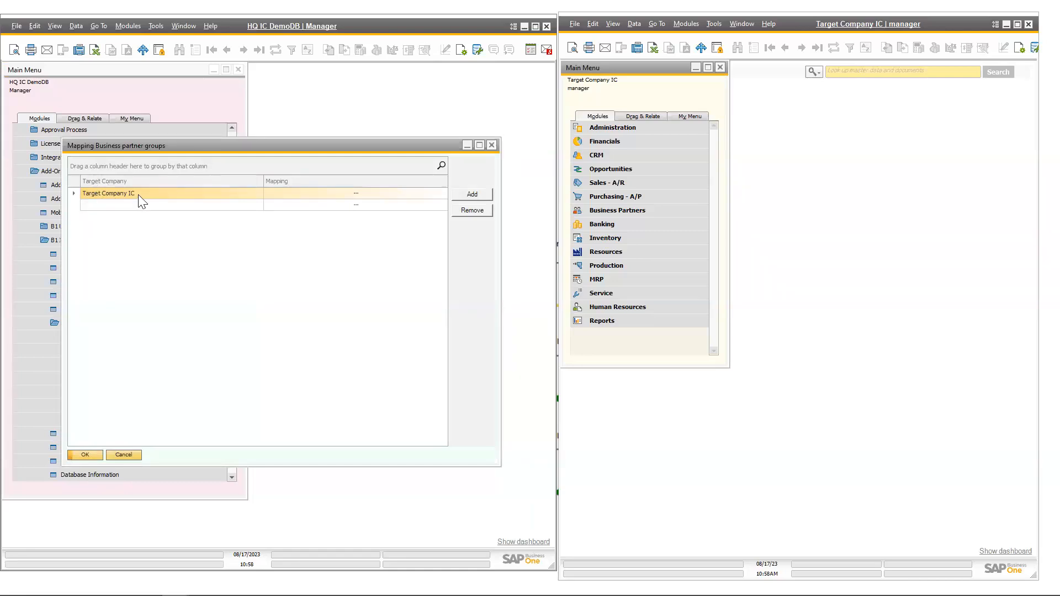
{"action": "left_click", "coordinate": [355, 194]}
{"action": "left_click", "coordinate": [354, 193]}
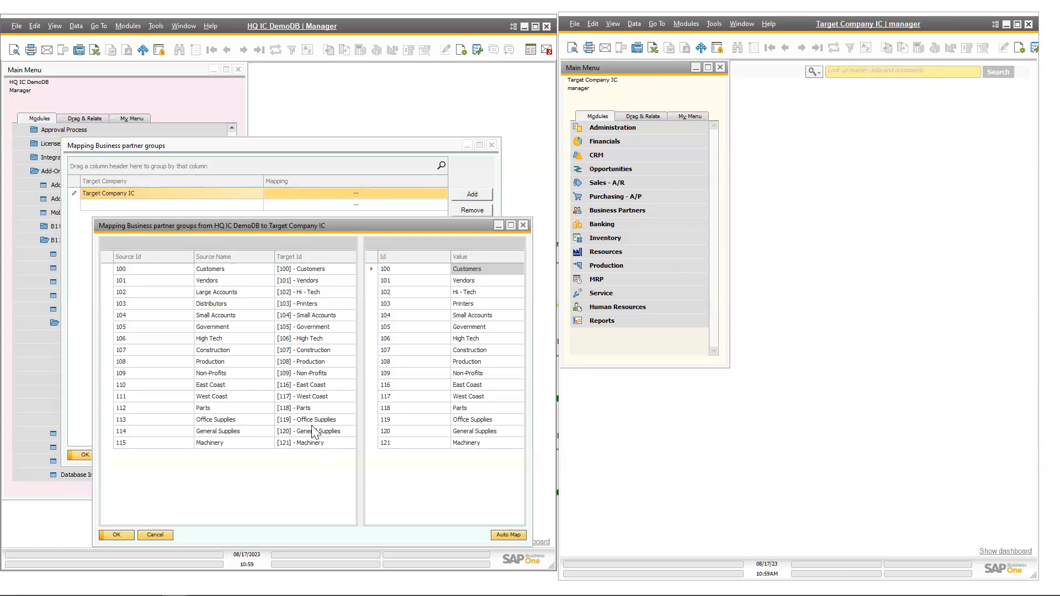
Step: Cancel the business partner groups mapping for Target Company IC and close the list of target companies
{"action": "left_click", "coordinate": [155, 535]}
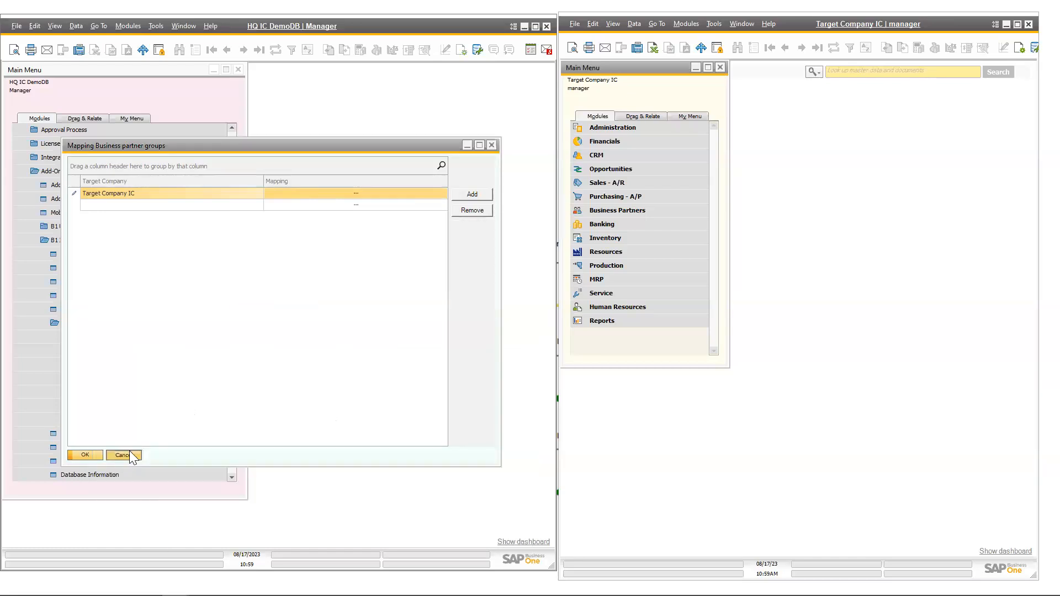
{"action": "key", "text": "Escape"}
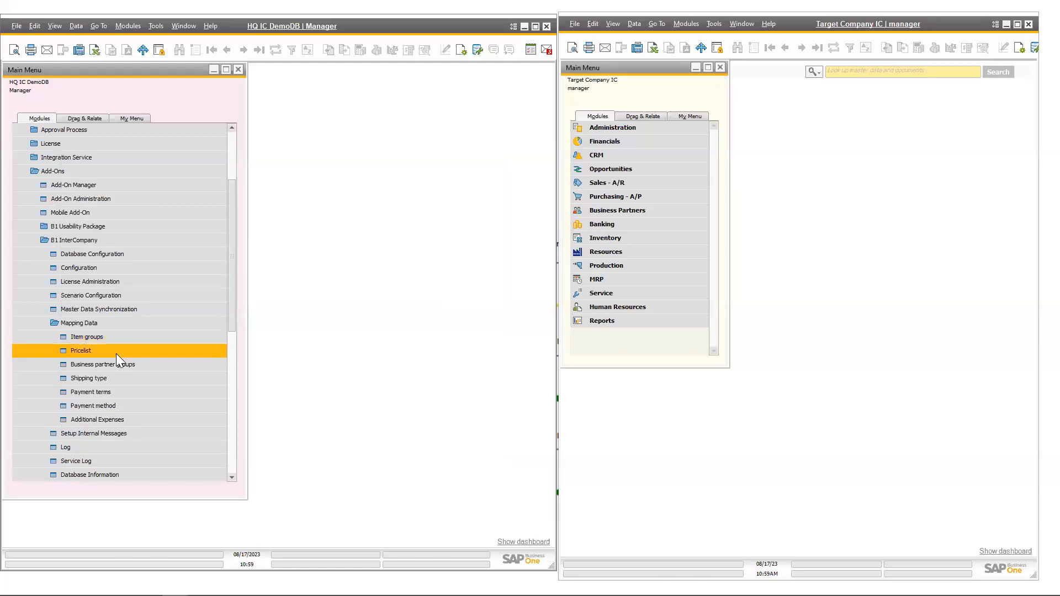
{"action": "left_click", "coordinate": [123, 420]}
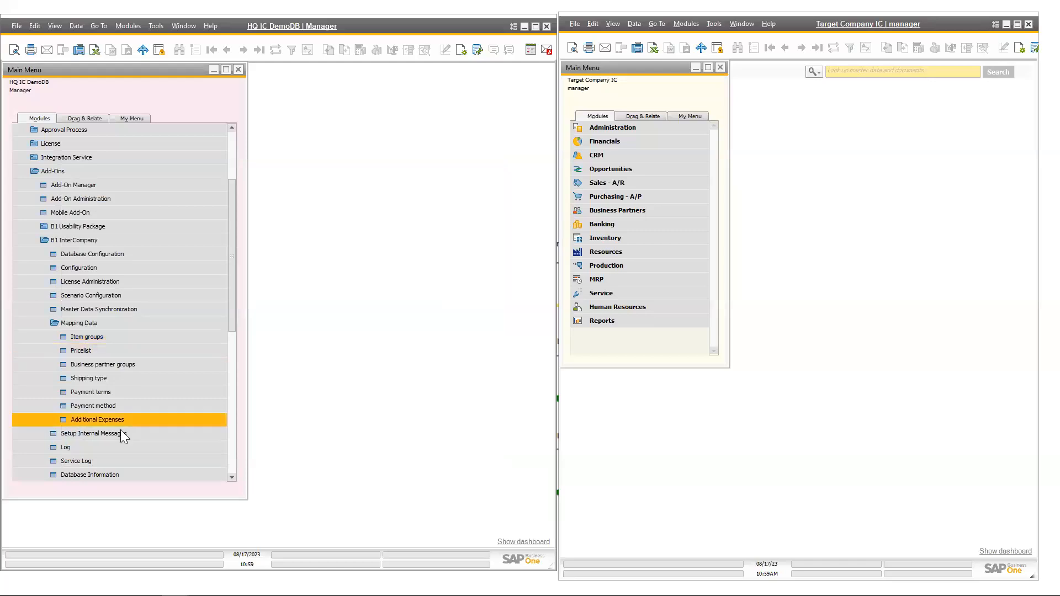
Step: Open Scenario Configuration and examine the source customer and target vendor of the A/R Invoice to A/P Invoice scenario
{"action": "left_click", "coordinate": [132, 298]}
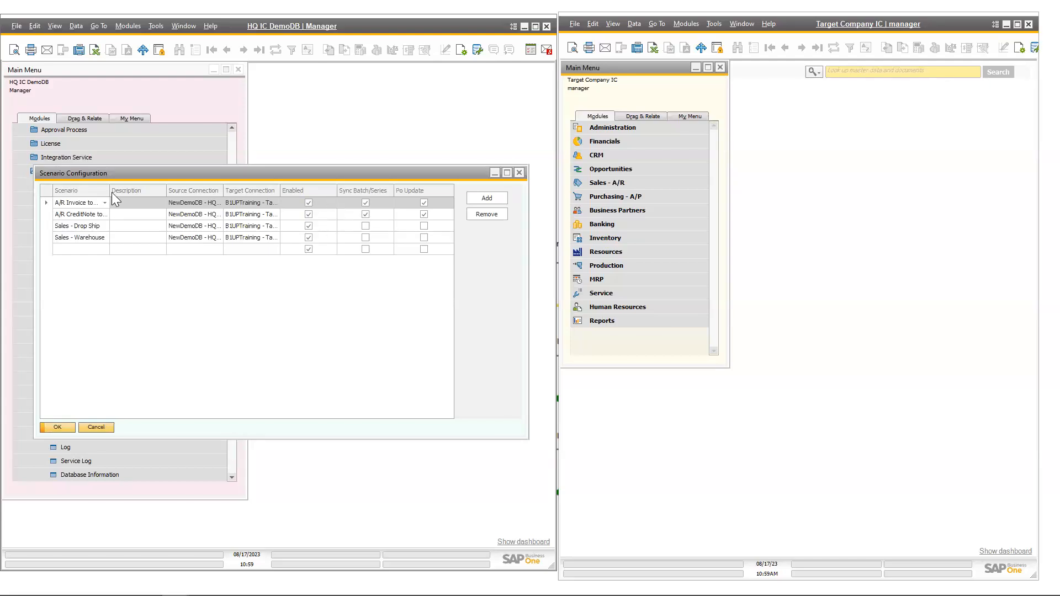
{"action": "left_click", "coordinate": [50, 205]}
{"action": "double_click", "coordinate": [50, 206]}
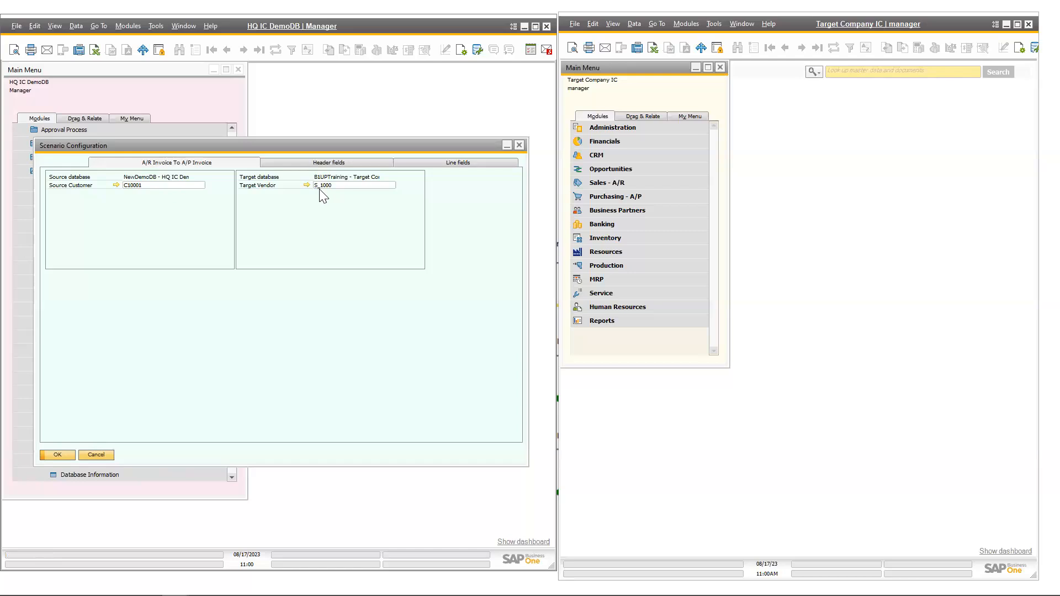
Step: Examine the header fields and line fields that the A/R Invoice to A/P Invoice scenario can transfer, and cancel its details
{"action": "left_click", "coordinate": [348, 162]}
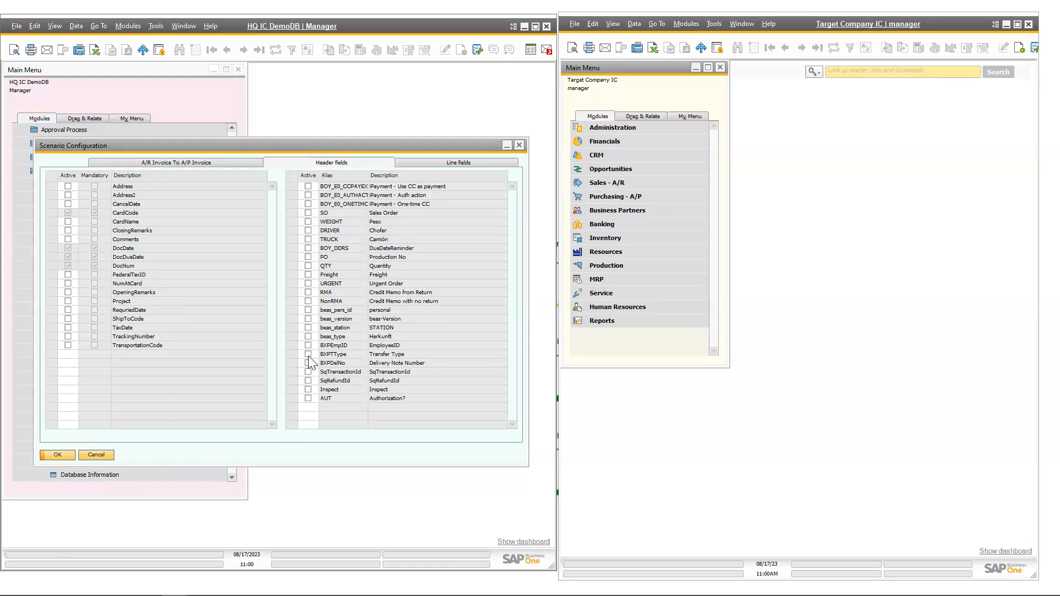
{"action": "left_click", "coordinate": [477, 165]}
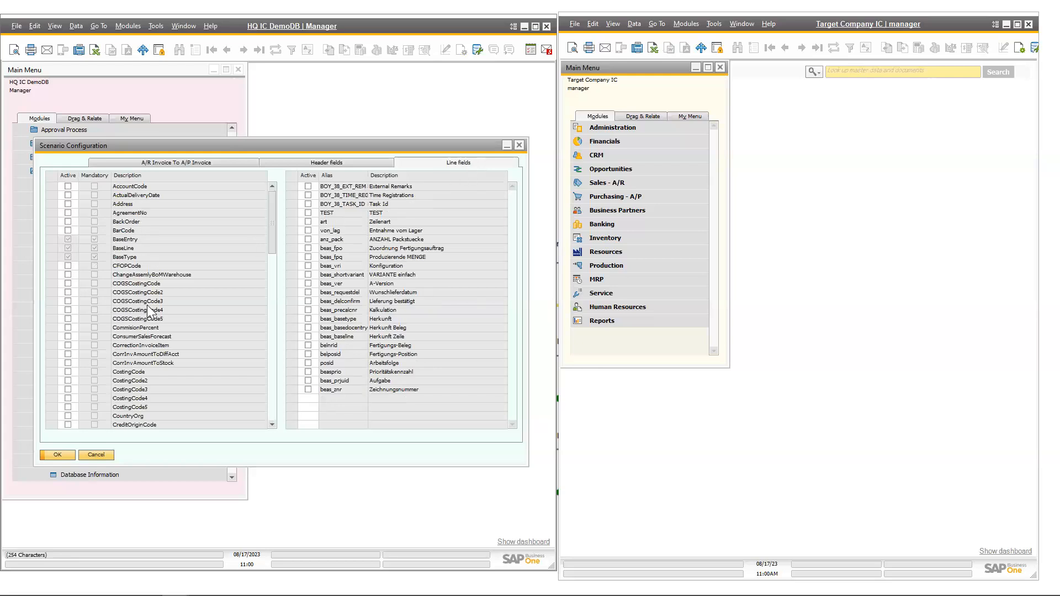
{"action": "scroll", "coordinate": [178, 370], "scroll_direction": "down", "scroll_amount": 3}
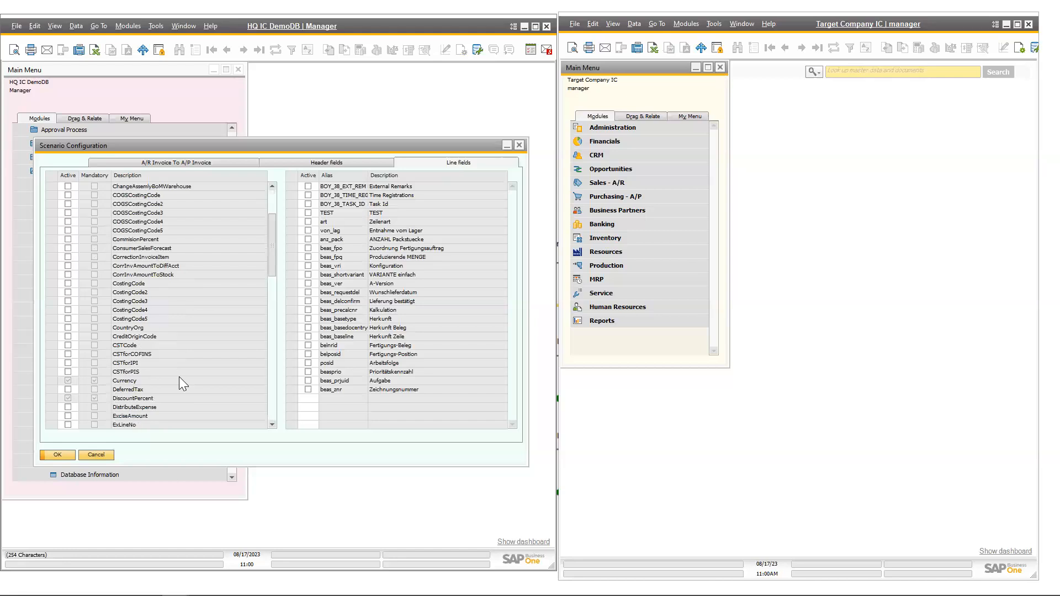
{"action": "scroll", "coordinate": [179, 383], "scroll_direction": "down", "scroll_amount": 2}
{"action": "scroll", "coordinate": [179, 382], "scroll_direction": "down", "scroll_amount": 3}
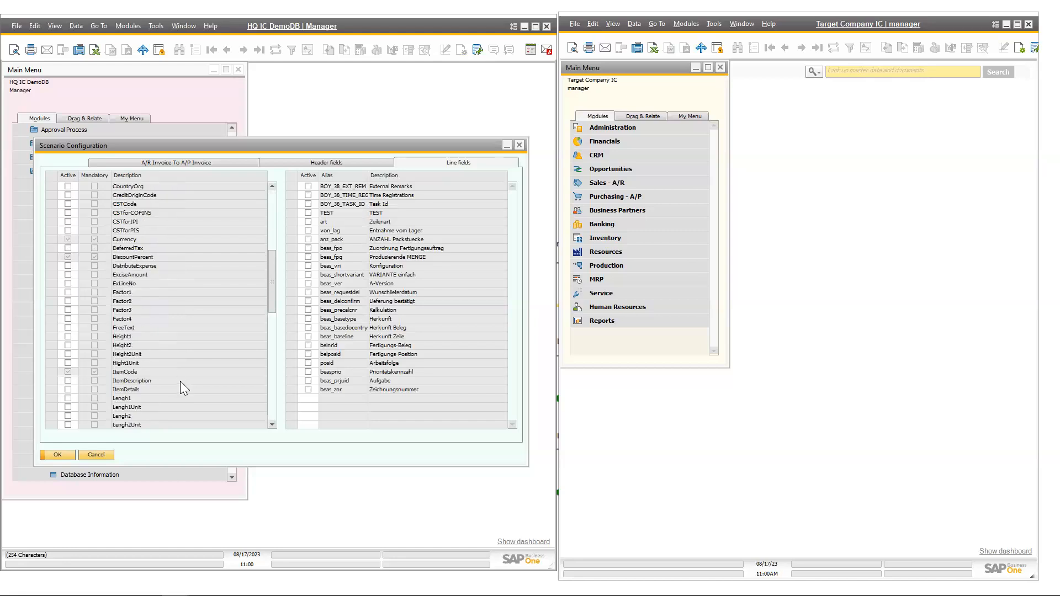
{"action": "left_click", "coordinate": [102, 453]}
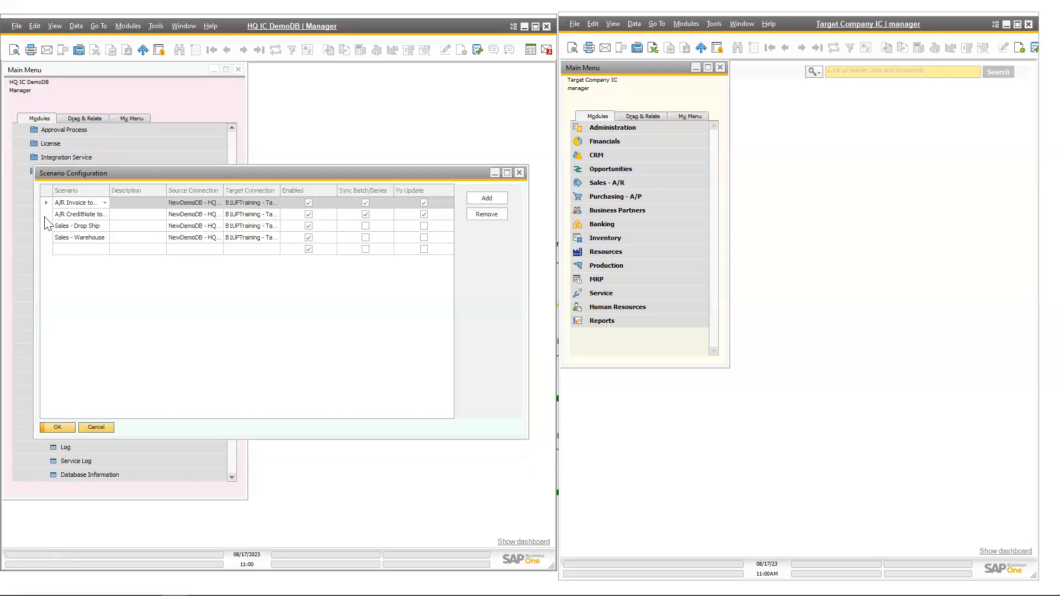
Step: Look at the A/R CreditNote scenario and close Scenario Configuration without saving
{"action": "double_click", "coordinate": [49, 214]}
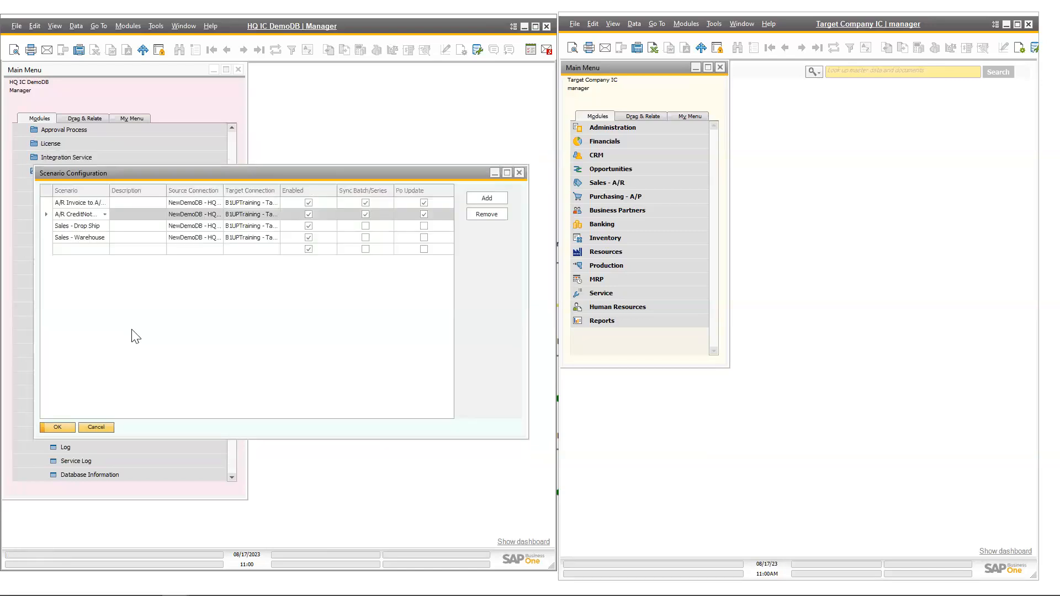
{"action": "left_click", "coordinate": [104, 429]}
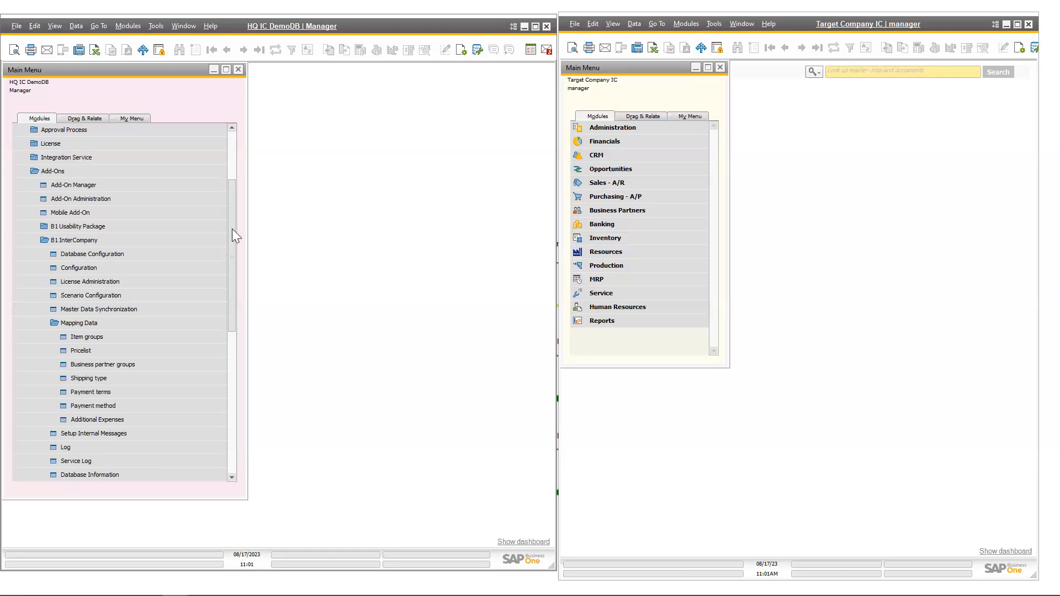
Step: Collapse the Administration module in HQ IC DemoDB and open Item Master Data from Inventory
{"action": "scroll", "coordinate": [175, 145], "scroll_direction": "up", "scroll_amount": 3}
{"action": "left_click", "coordinate": [80, 131]}
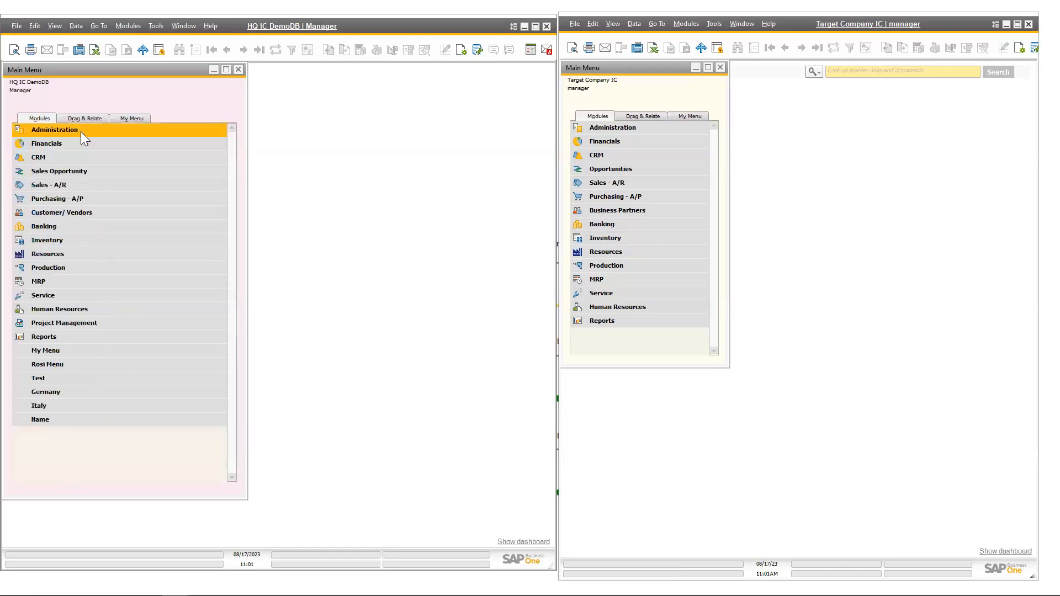
{"action": "left_click", "coordinate": [87, 241]}
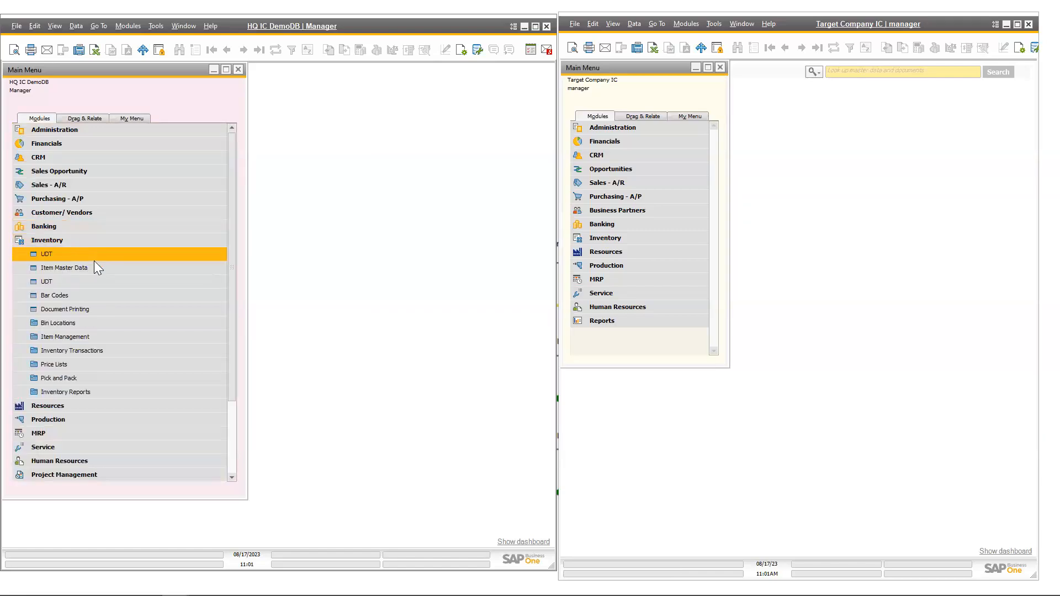
{"action": "left_click", "coordinate": [198, 271]}
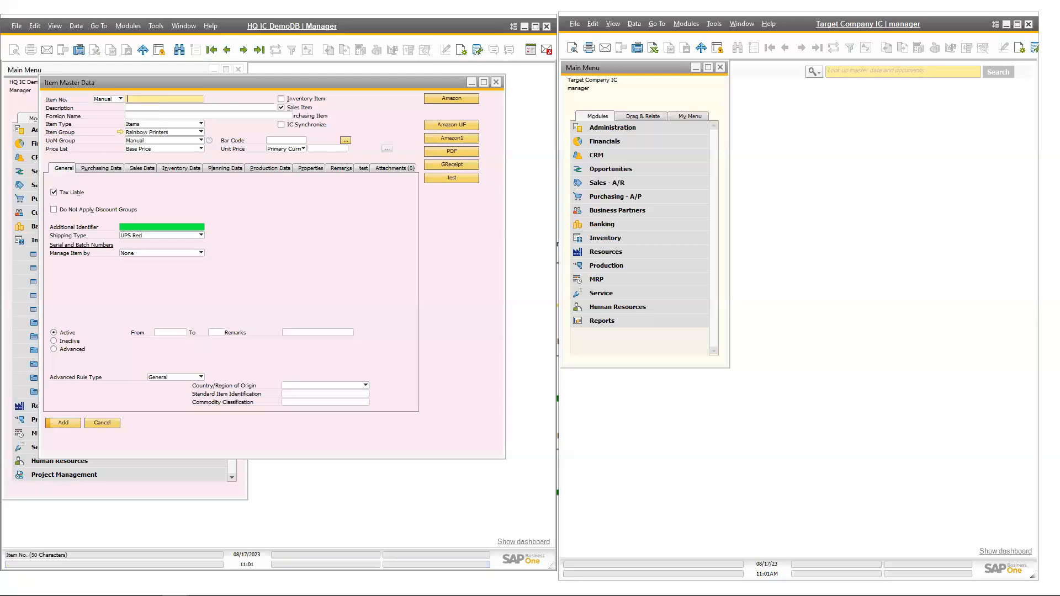
Step: Enter 1_TEST10 as the new item's number and copy it into the description
{"action": "type", "text": "1_TEST10"}
{"action": "key", "text": "Tab"}
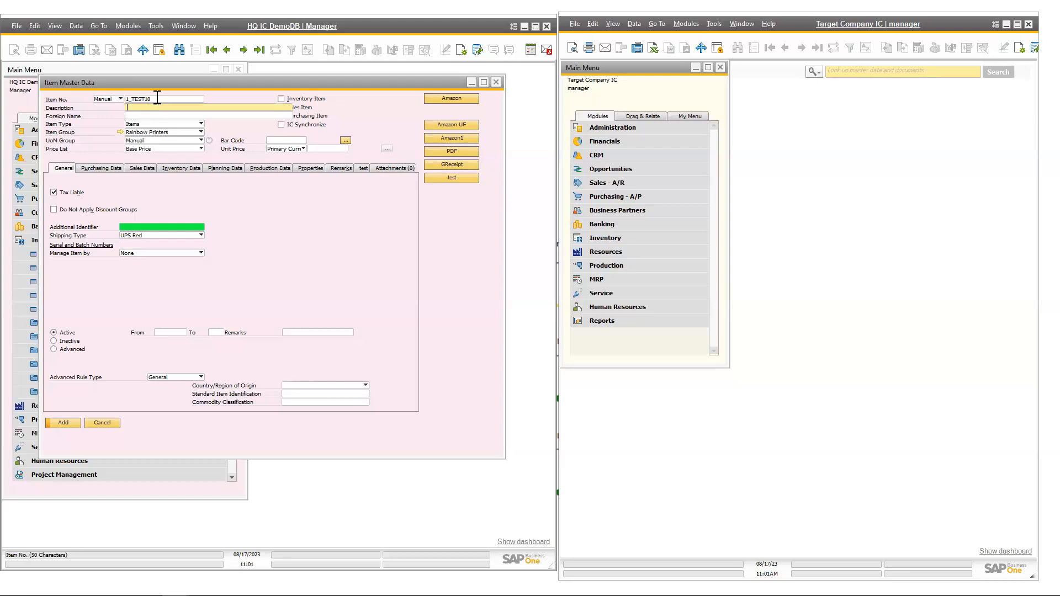
{"action": "double_click", "coordinate": [151, 100]}
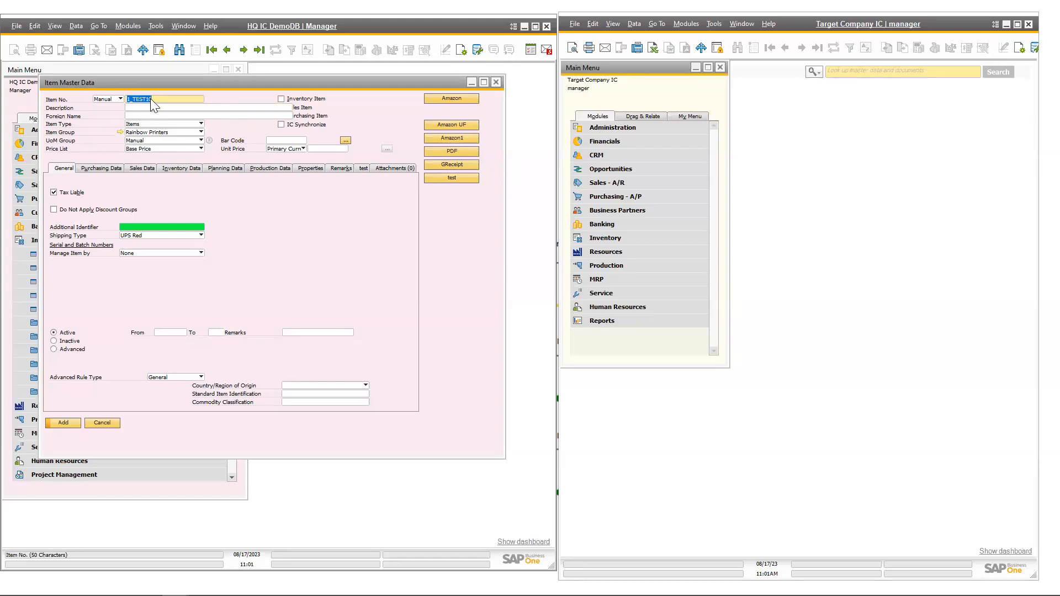
{"action": "right_click", "coordinate": [149, 102]}
{"action": "left_click", "coordinate": [149, 108]}
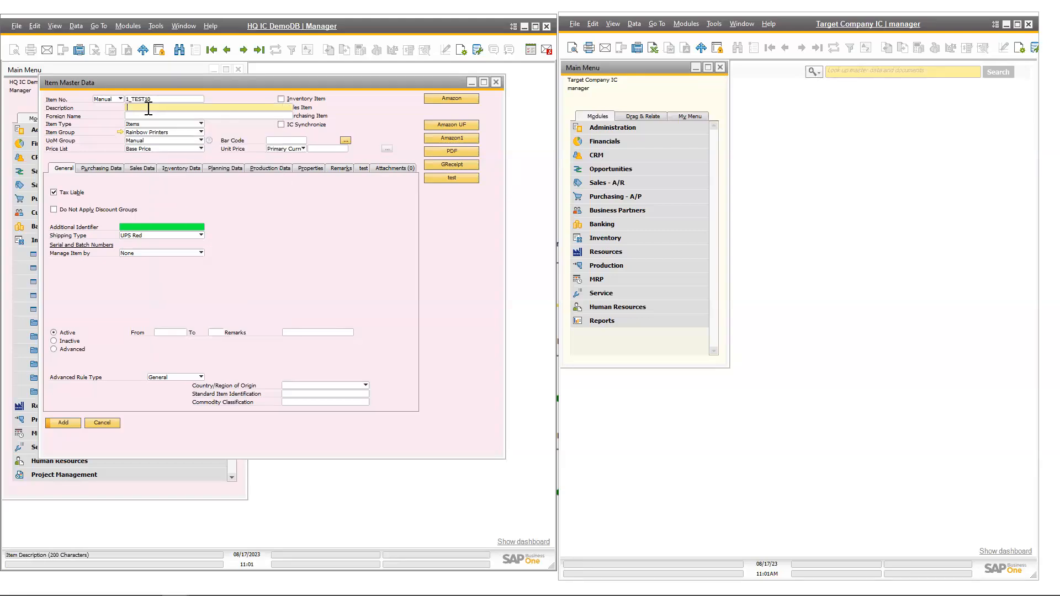
{"action": "right_click", "coordinate": [148, 111]}
{"action": "left_click", "coordinate": [179, 118]}
Step: Complete the mandatory additional identifier with 1, set the issue method to Backflush, and add the item
{"action": "left_click", "coordinate": [64, 423]}
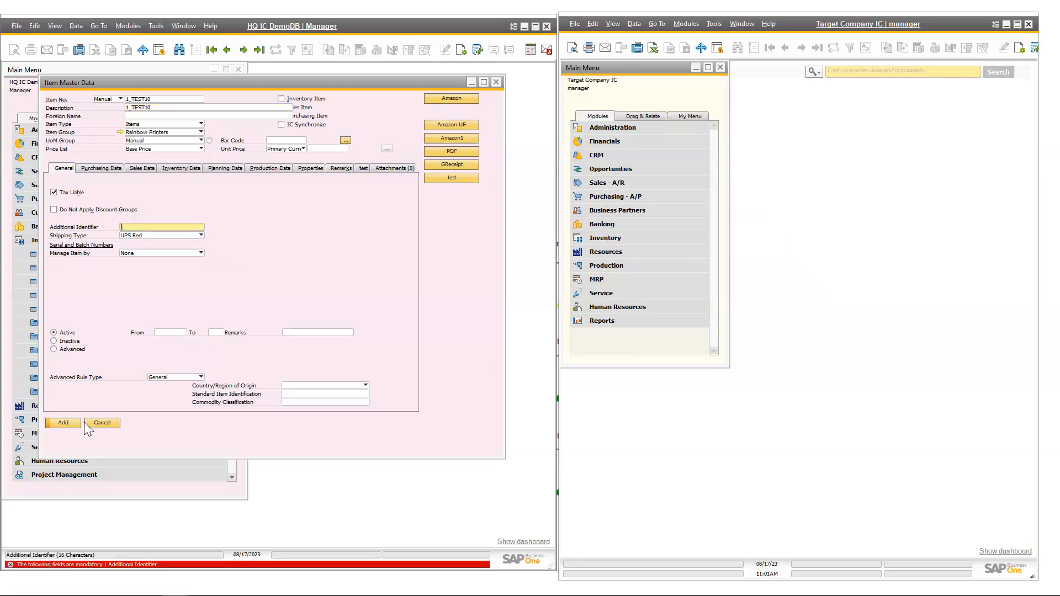
{"action": "type", "text": "1"}
{"action": "left_click", "coordinate": [75, 421]}
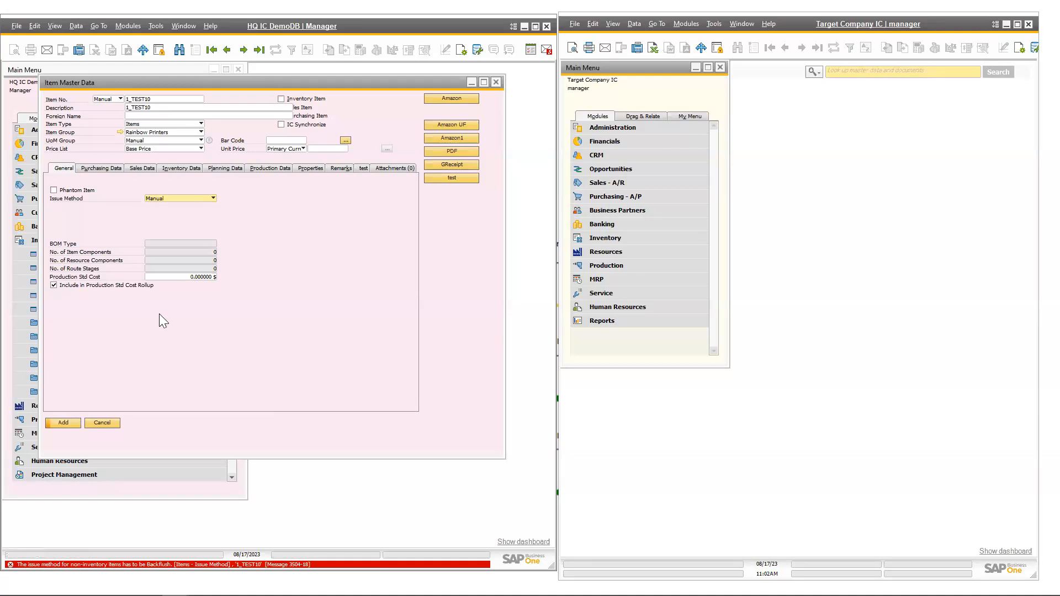
{"action": "left_click", "coordinate": [206, 207]}
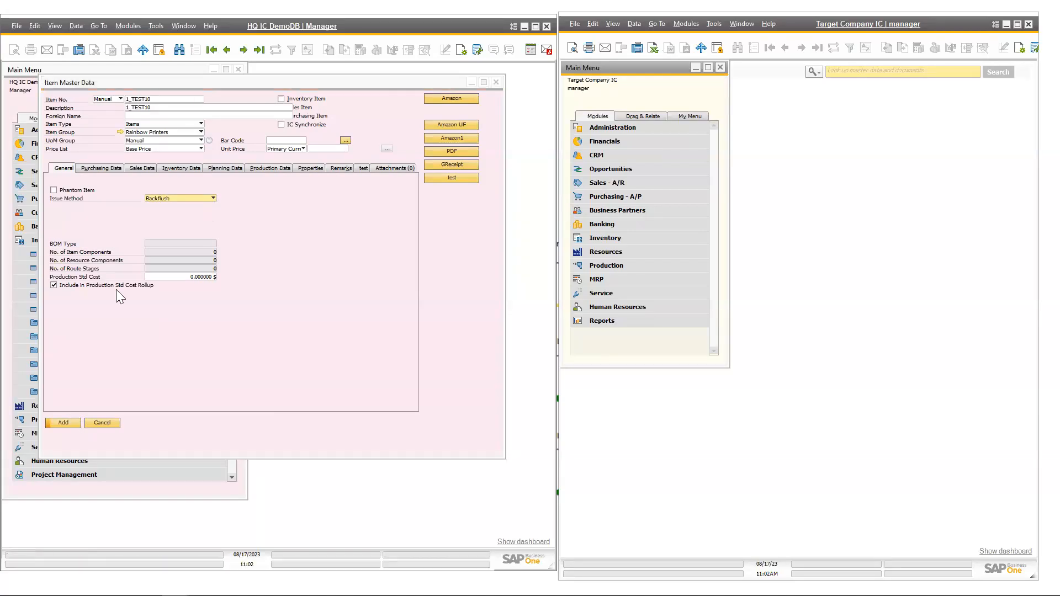
{"action": "left_click", "coordinate": [67, 423]}
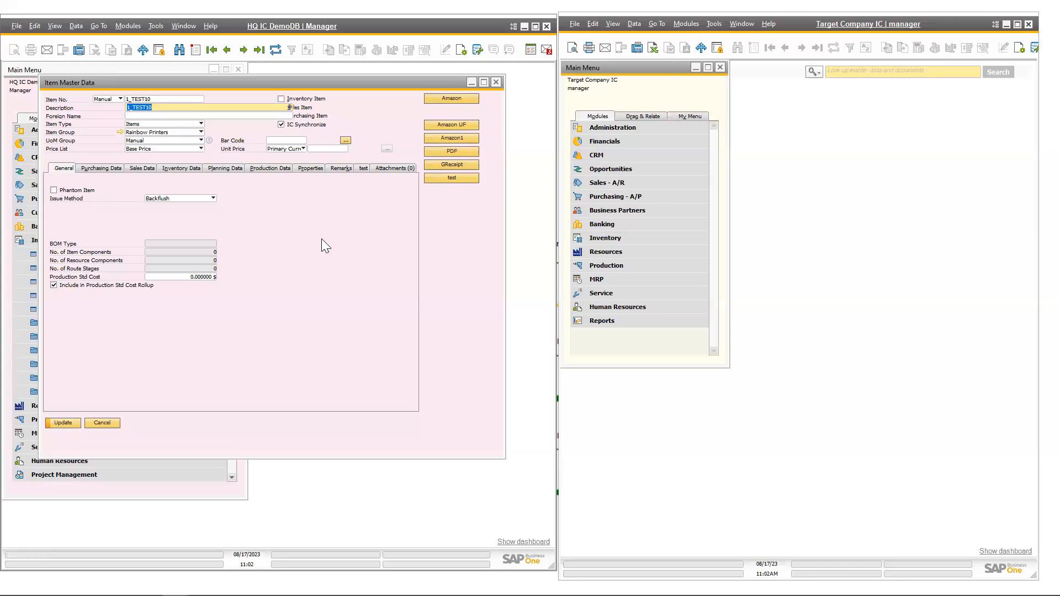
Step: Enable IC Synchronize for item 1_TEST10, update it, and view the resulting item update message in the inbox
{"action": "left_click", "coordinate": [63, 423]}
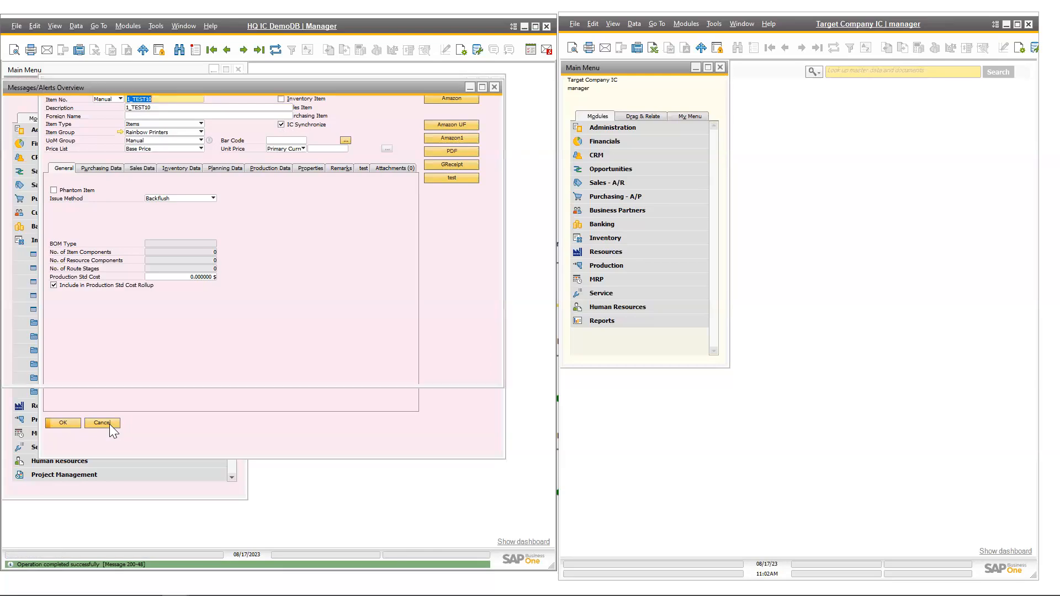
{"action": "left_click", "coordinate": [91, 127]}
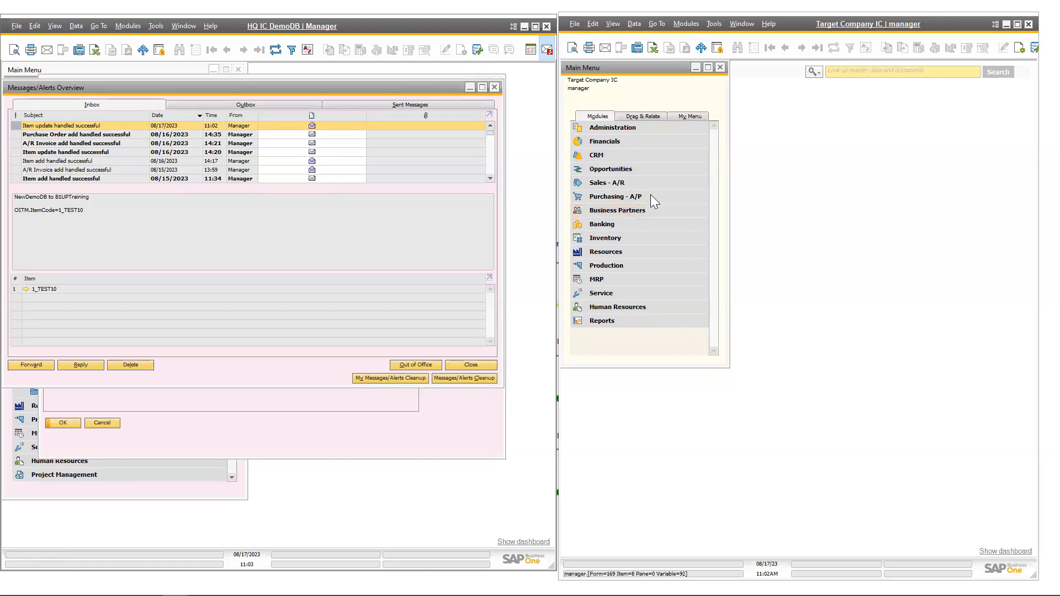
Step: Display item 1_TEST10 in Target Company IC's Item Master Data, and close the HQ message overview to compare both records
{"action": "left_click", "coordinate": [657, 236]}
{"action": "left_click", "coordinate": [666, 251]}
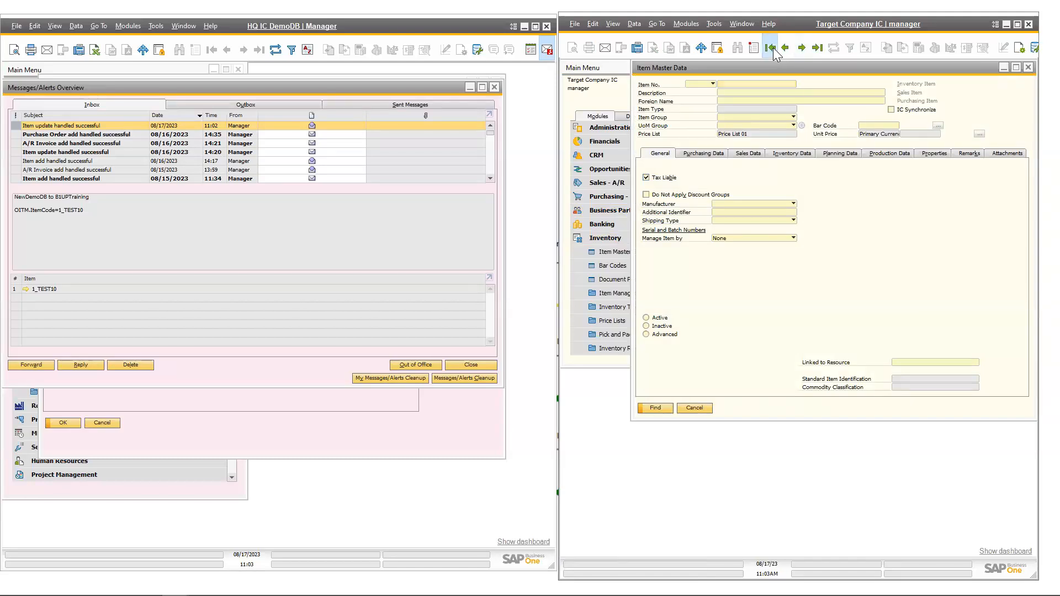
{"action": "left_click", "coordinate": [771, 48]}
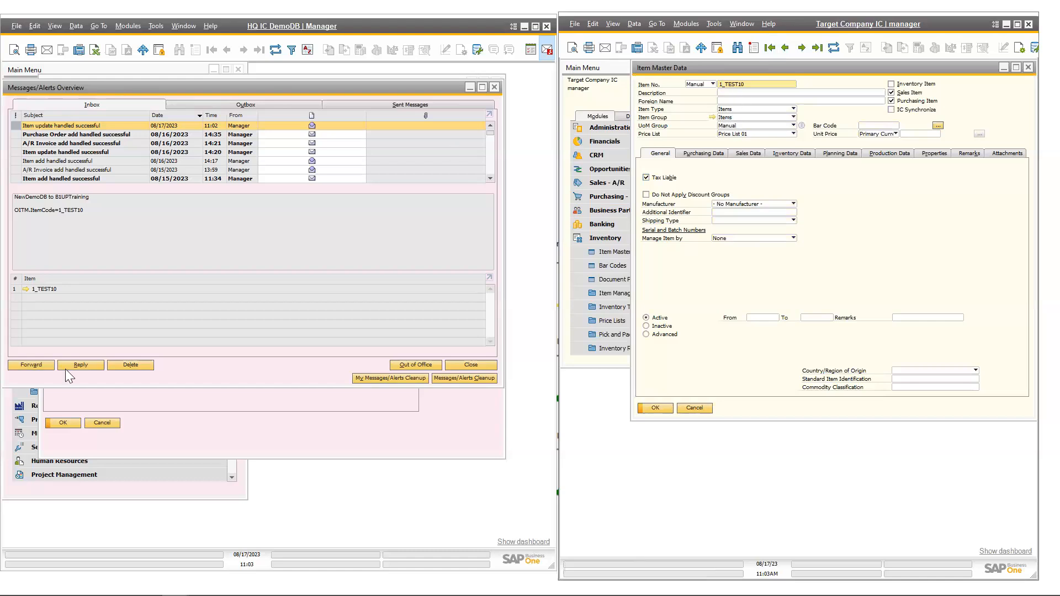
{"action": "left_click", "coordinate": [495, 87]}
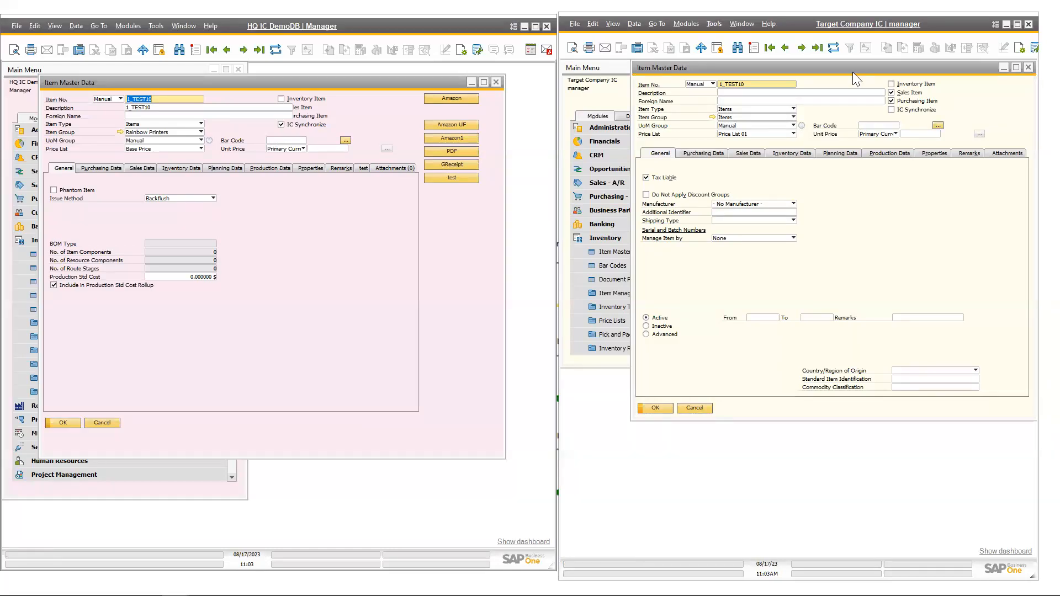
{"action": "left_click_drag", "start_coordinate": [905, 69], "coordinate": [854, 74]}
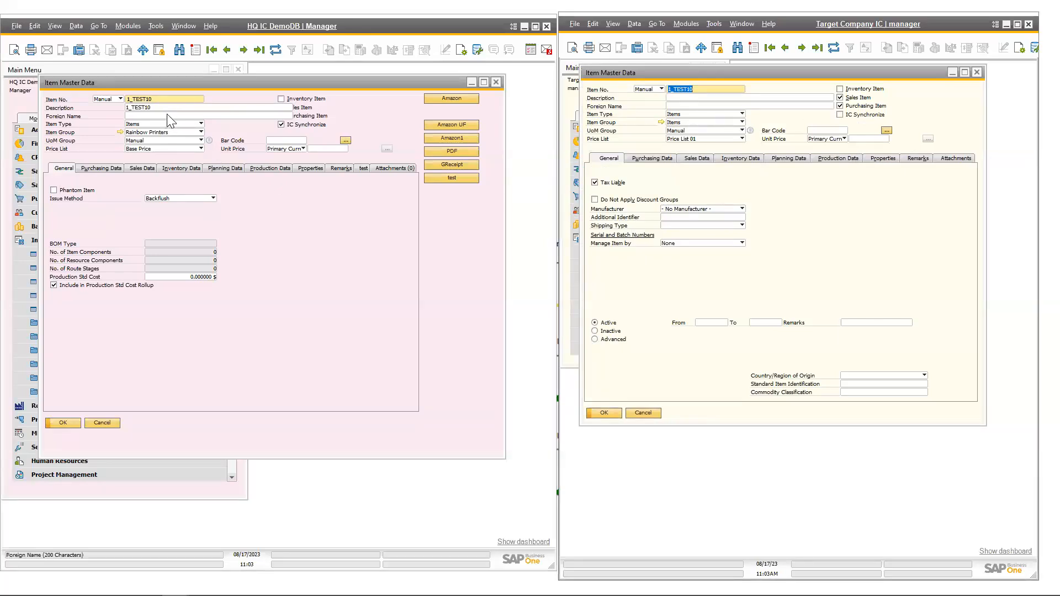
Step: Set the item group of 1_TEST10 in HQ IC DemoDB to Storage, accept the group change, and update the item
{"action": "left_click", "coordinate": [200, 133]}
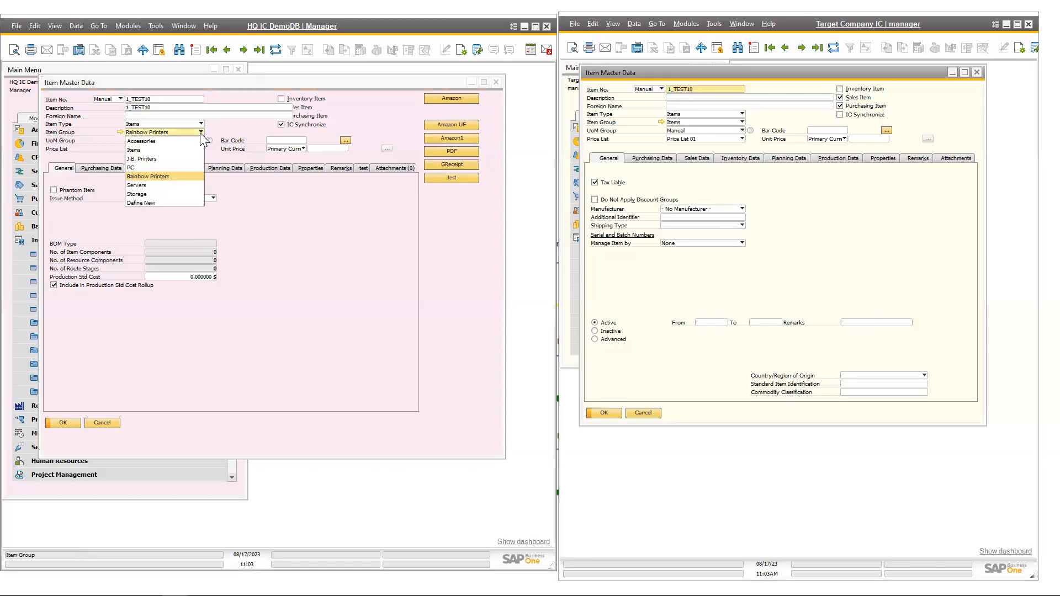
{"action": "left_click", "coordinate": [169, 194]}
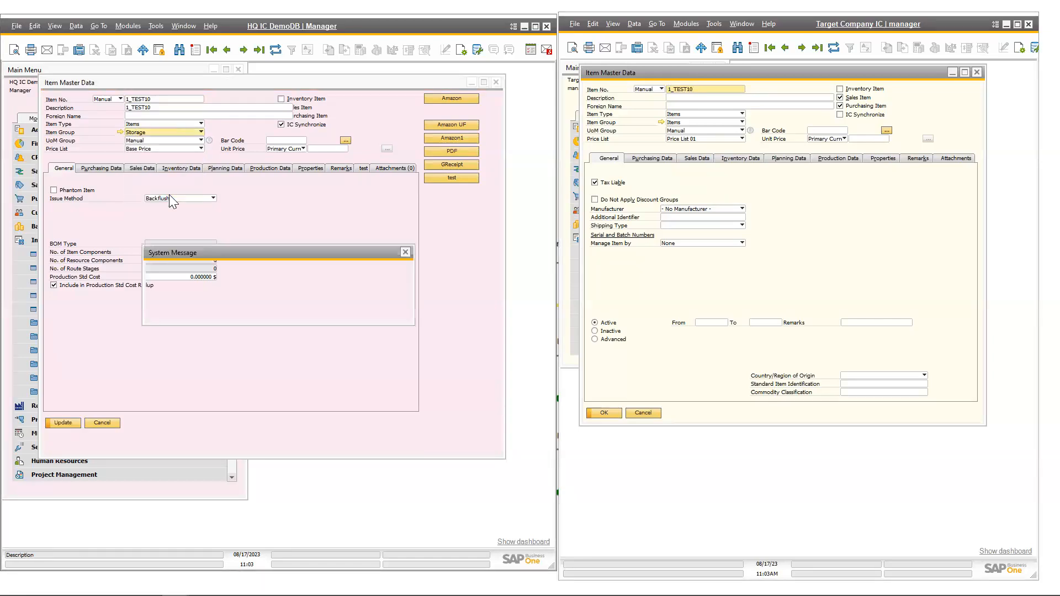
{"action": "left_click", "coordinate": [168, 311]}
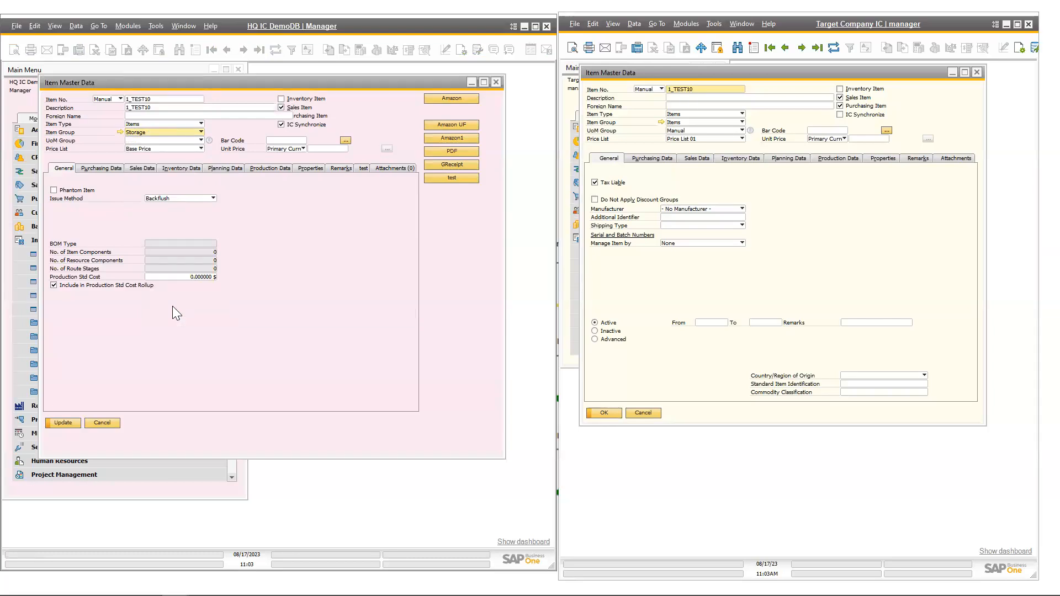
{"action": "left_click", "coordinate": [71, 423]}
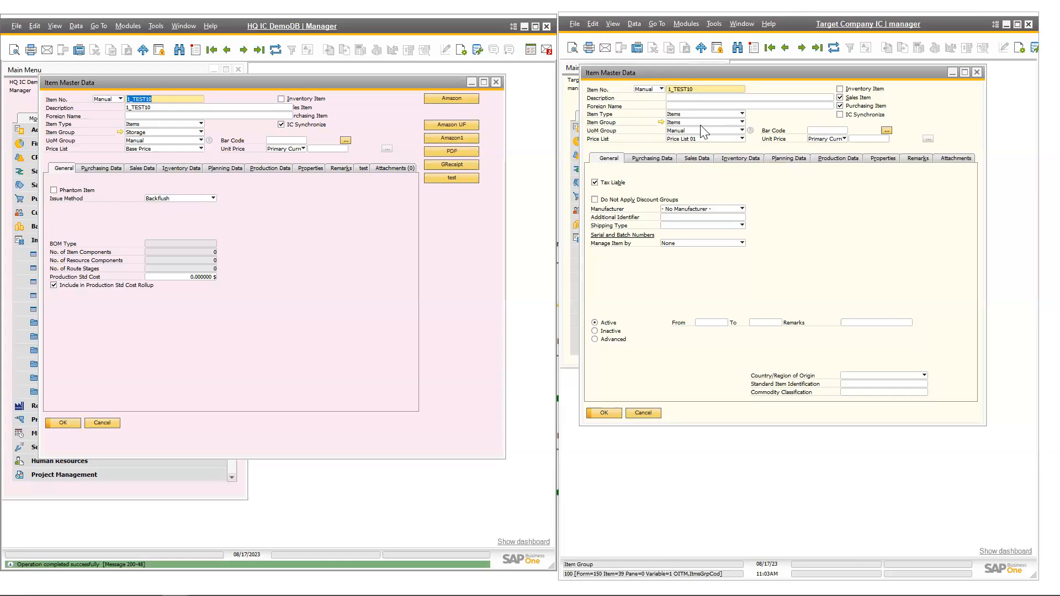
Step: Refresh the 1_TEST10 record in Target Company IC to check its item group, and close the HQ message overview
{"action": "left_click", "coordinate": [834, 48]}
{"action": "left_click", "coordinate": [833, 48]}
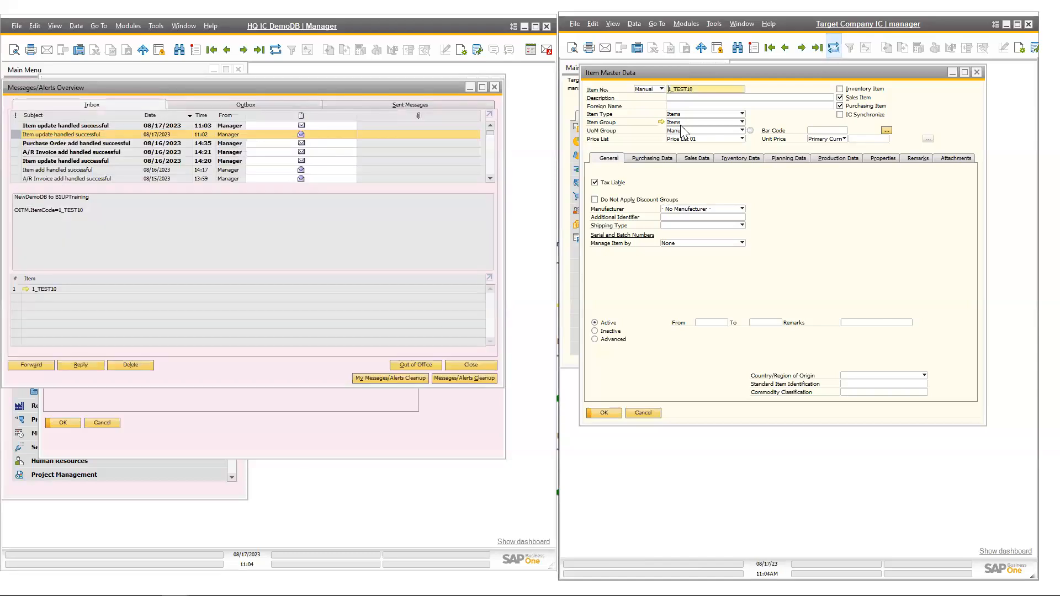
{"action": "left_click", "coordinate": [494, 87]}
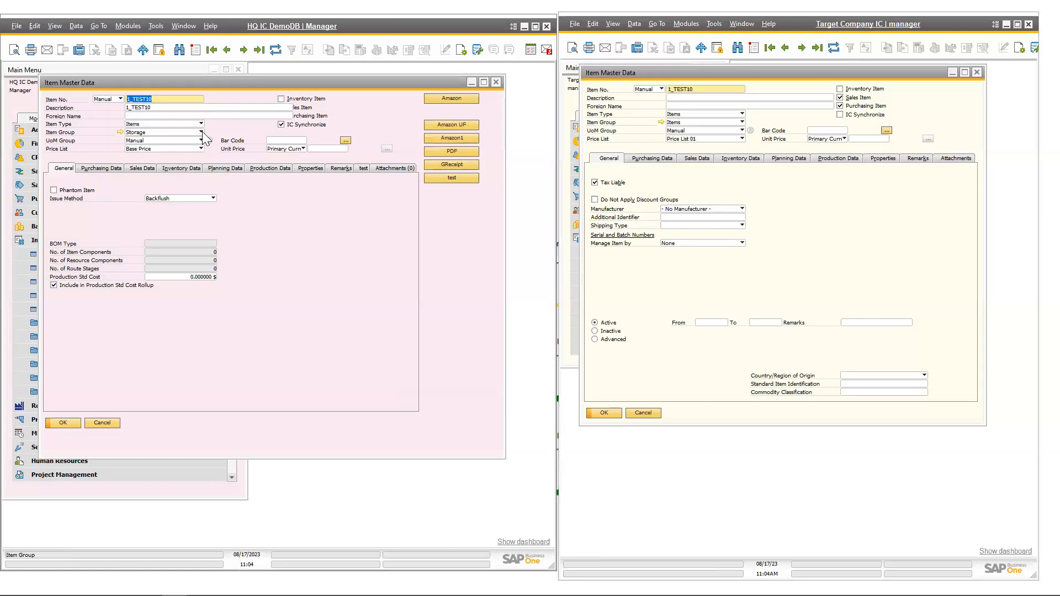
Step: Set the item group of 1_TEST10 in HQ IC DemoDB to J.B. Printers, accept the group change, and update the item
{"action": "left_click", "coordinate": [182, 132]}
{"action": "left_click", "coordinate": [159, 157]}
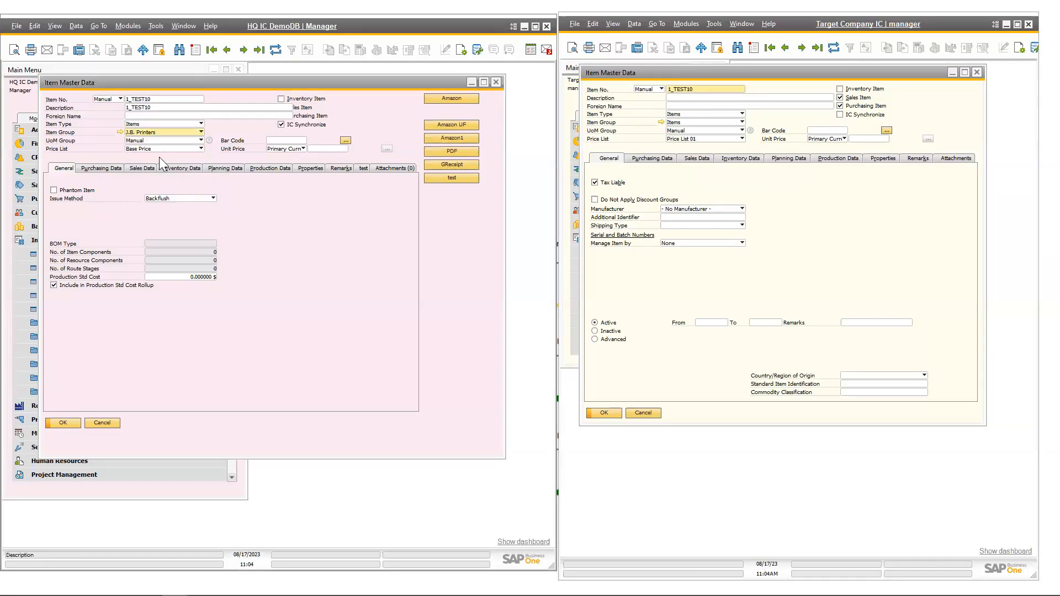
{"action": "left_click", "coordinate": [169, 310]}
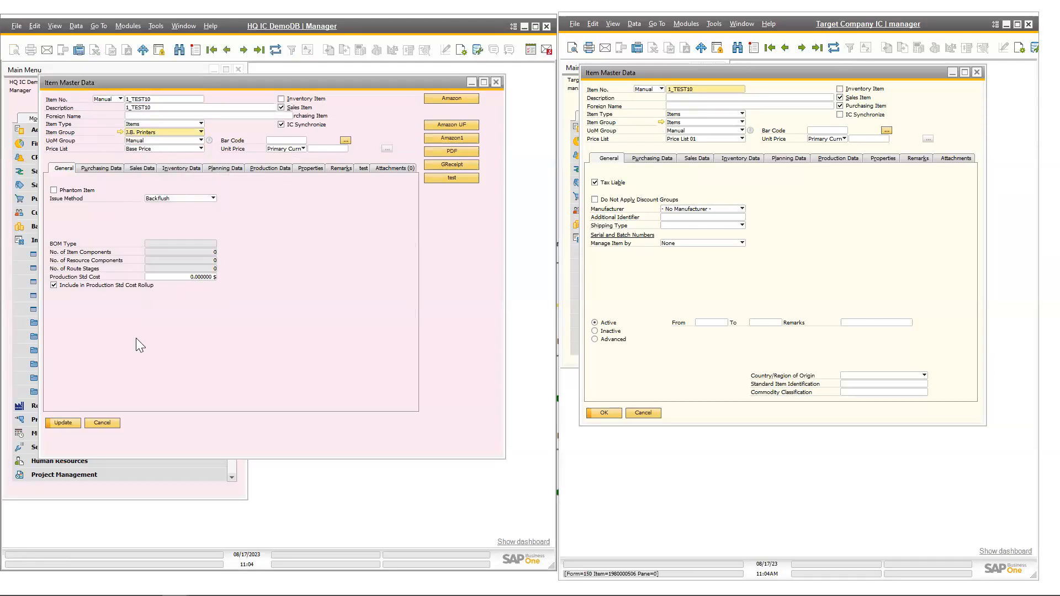
{"action": "left_click", "coordinate": [73, 423]}
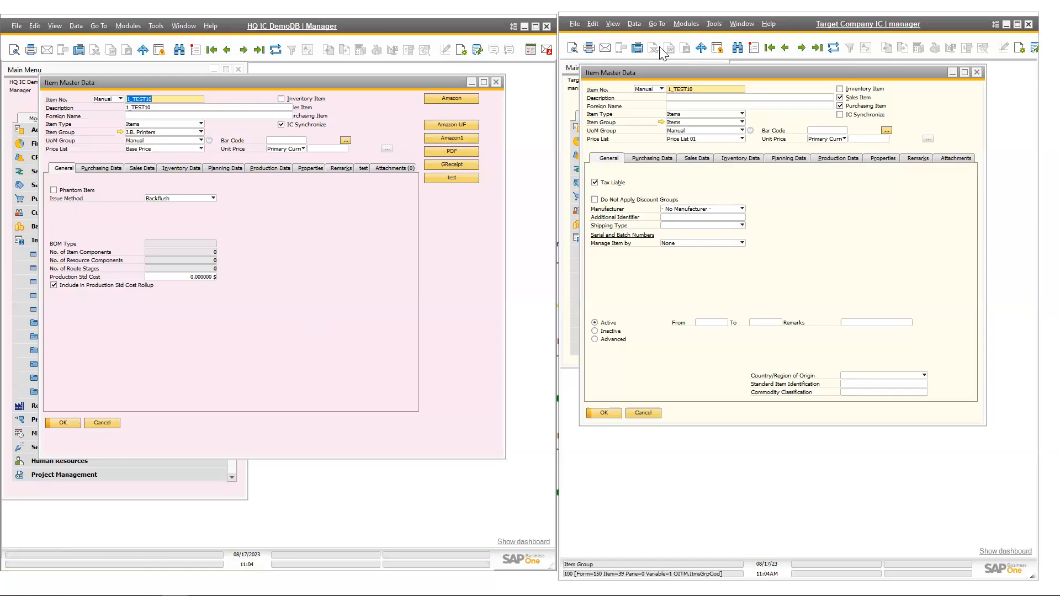
Step: Refresh 1_TEST10 in Target Company IC to check its synchronized item group, and dismiss the message overview in HQ
{"action": "left_click", "coordinate": [834, 49]}
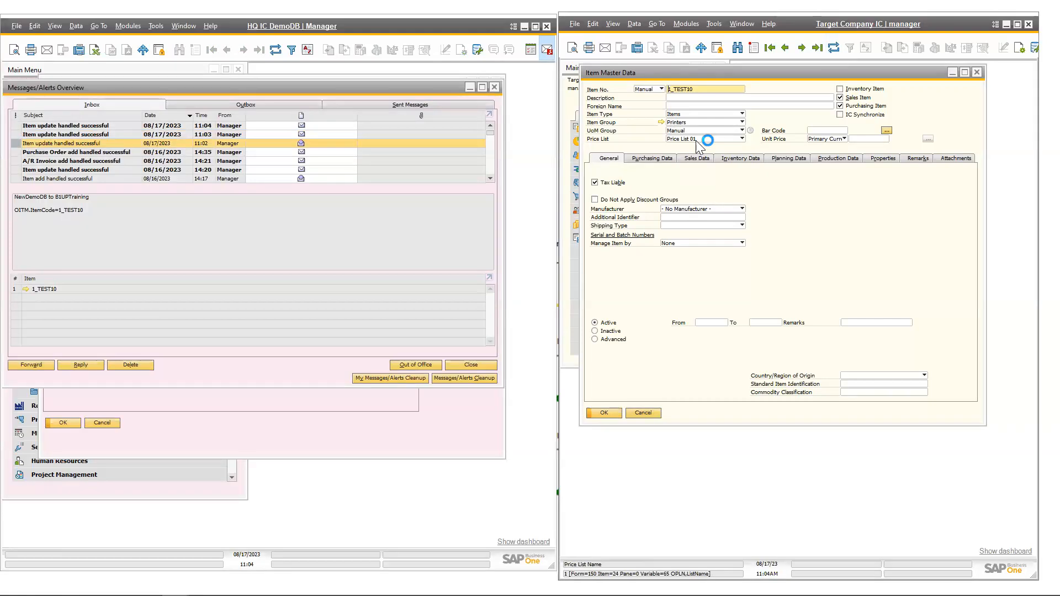
{"action": "left_click", "coordinate": [494, 87]}
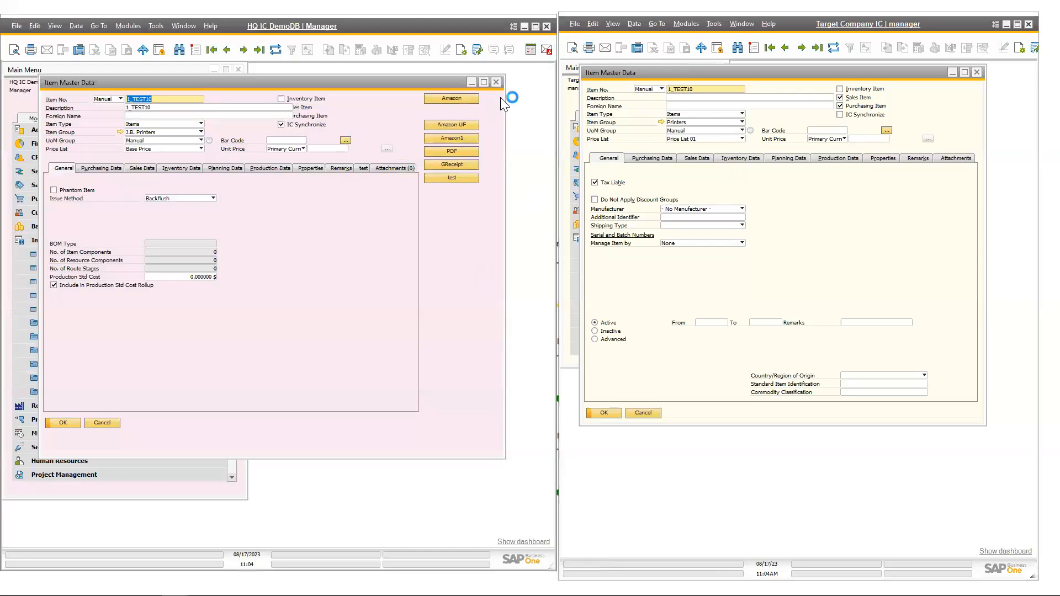
Step: Close the HQ item record and review the scenarios listed in B1 InterCompany's Scenario Configuration, leaving them unmodified
{"action": "left_click", "coordinate": [495, 82]}
{"action": "left_click", "coordinate": [106, 133]}
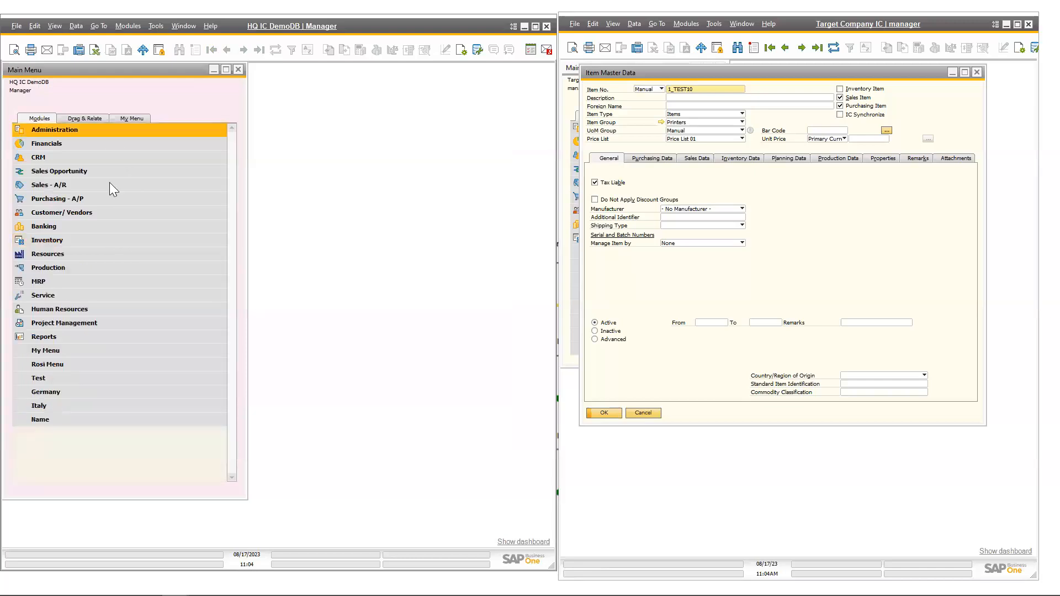
{"action": "left_click", "coordinate": [106, 282]}
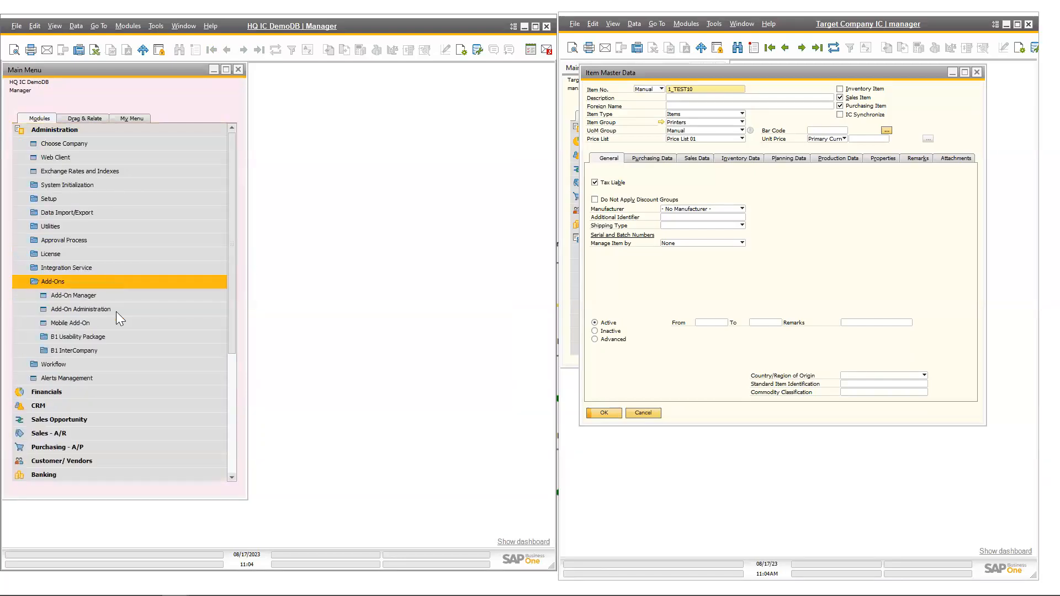
{"action": "left_click", "coordinate": [116, 351]}
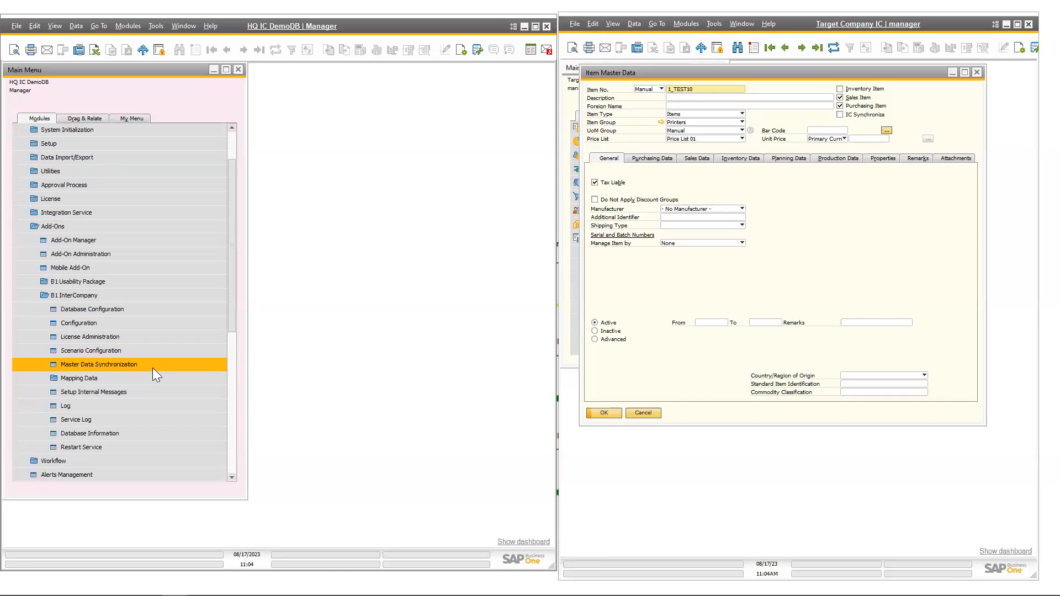
{"action": "scroll", "coordinate": [105, 332], "scroll_direction": "down", "scroll_amount": 2}
{"action": "left_click", "coordinate": [110, 323]}
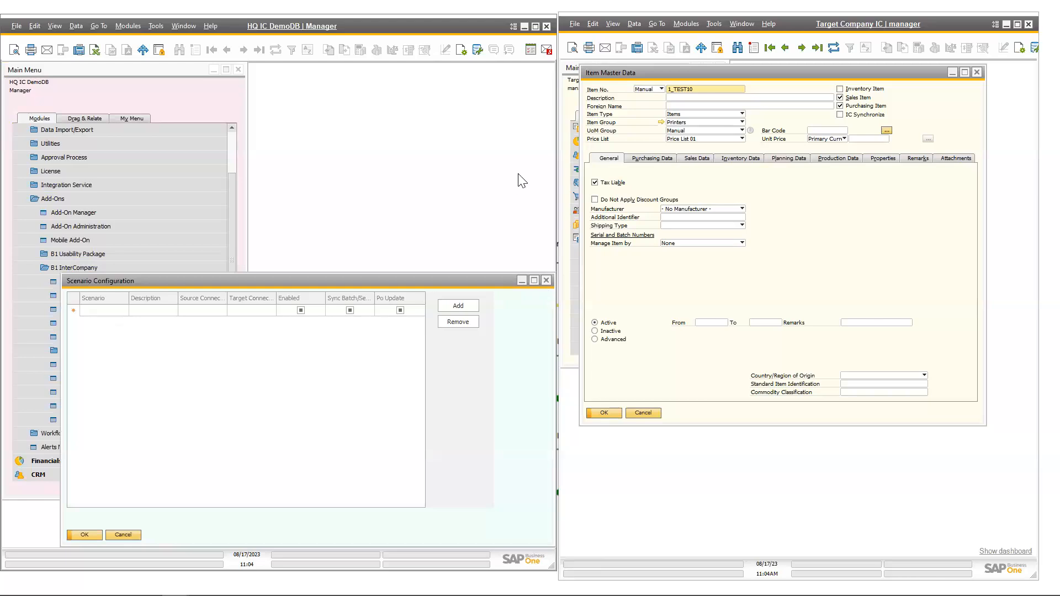
{"action": "key", "text": "Escape"}
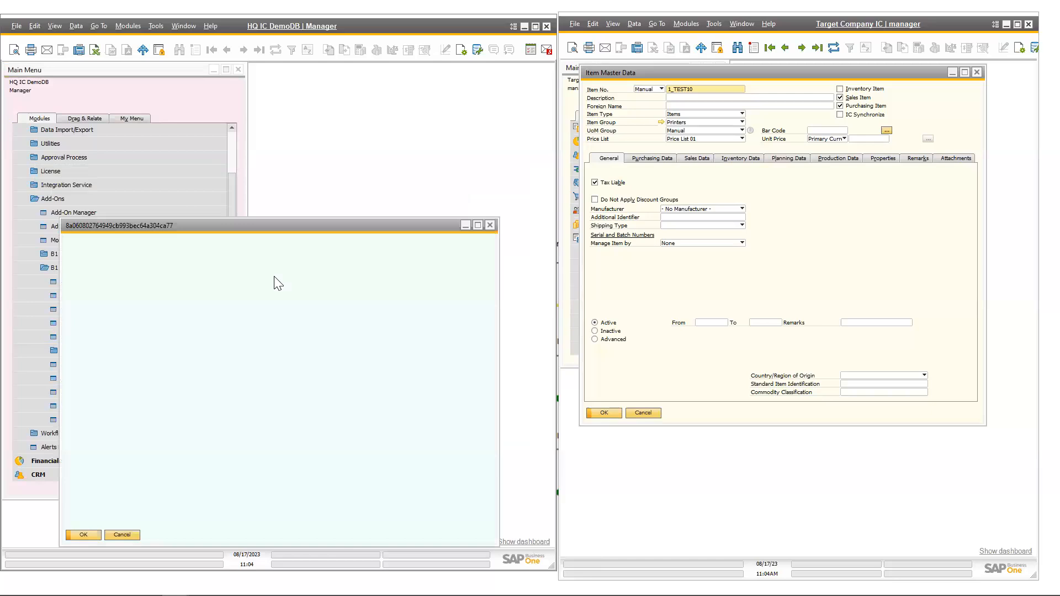
{"action": "left_click", "coordinate": [490, 146]}
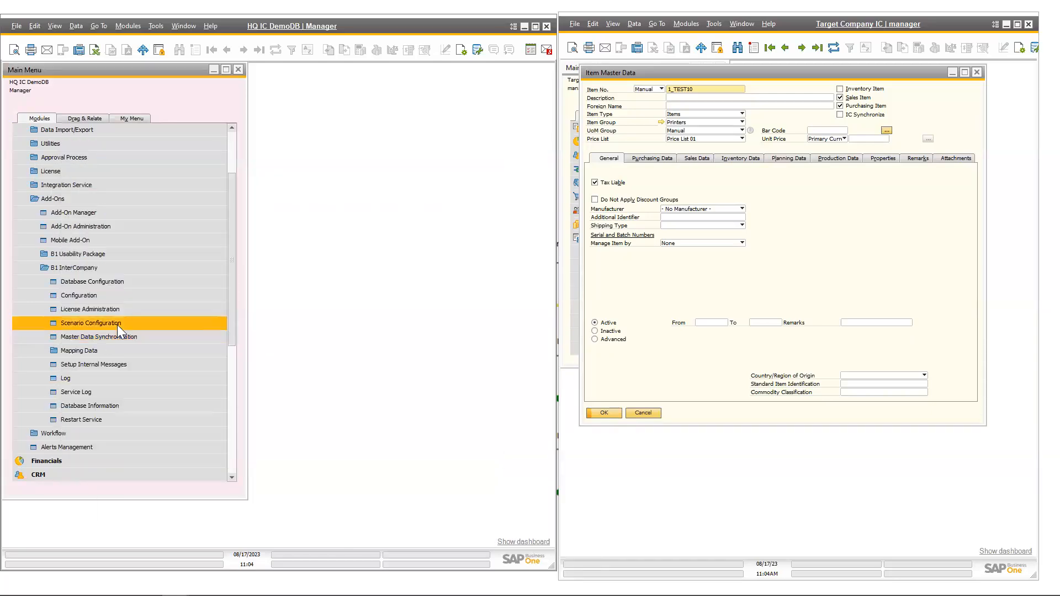
{"action": "left_click", "coordinate": [117, 324]}
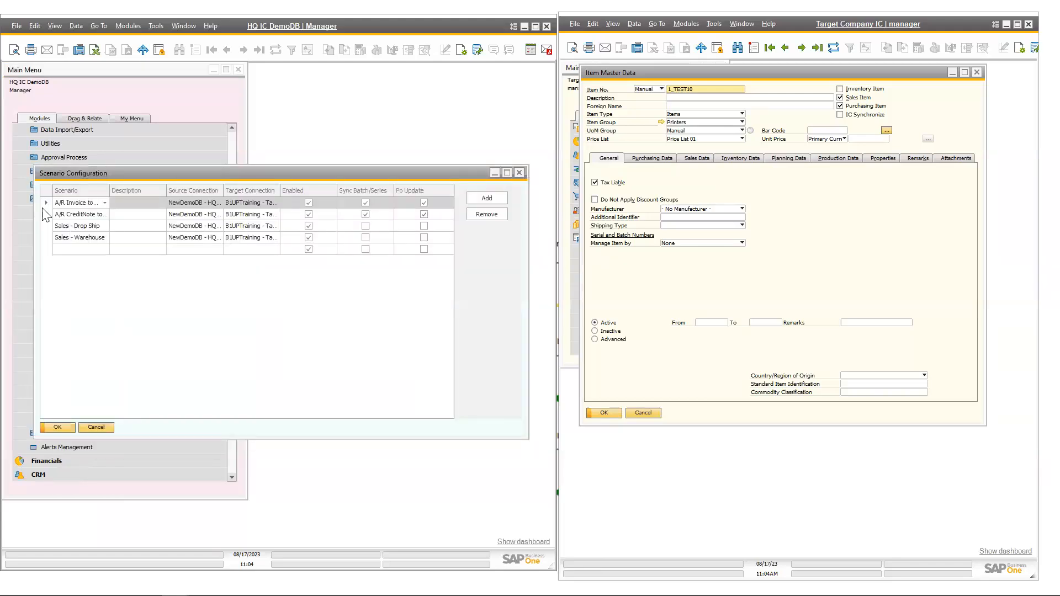
{"action": "left_click", "coordinate": [97, 428]}
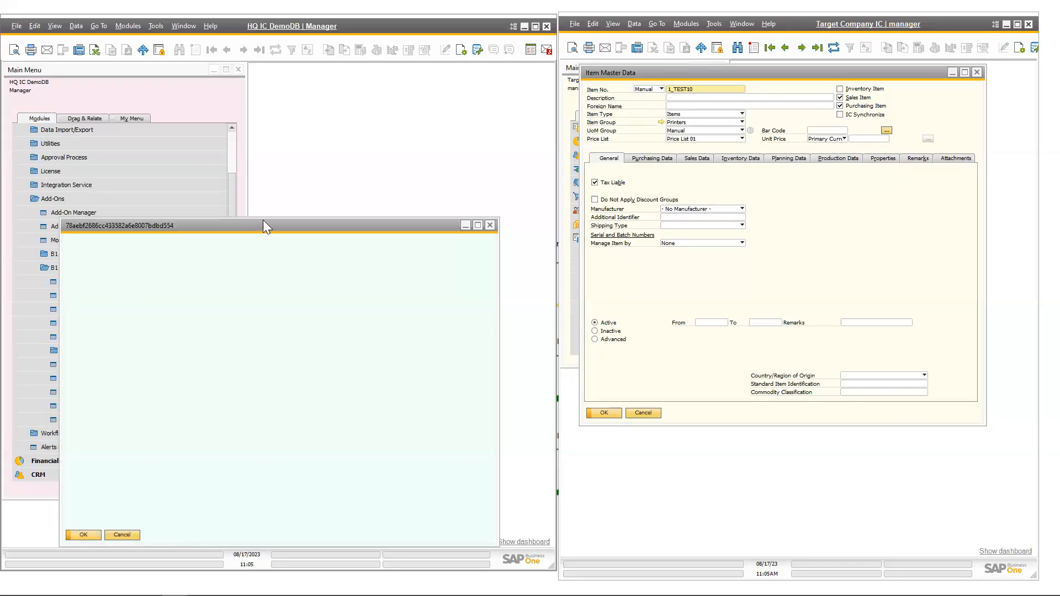
Step: View the Business Partner field selection in B1 InterCompany's Master Data Synchronization, and close both windows
{"action": "left_click", "coordinate": [270, 193]}
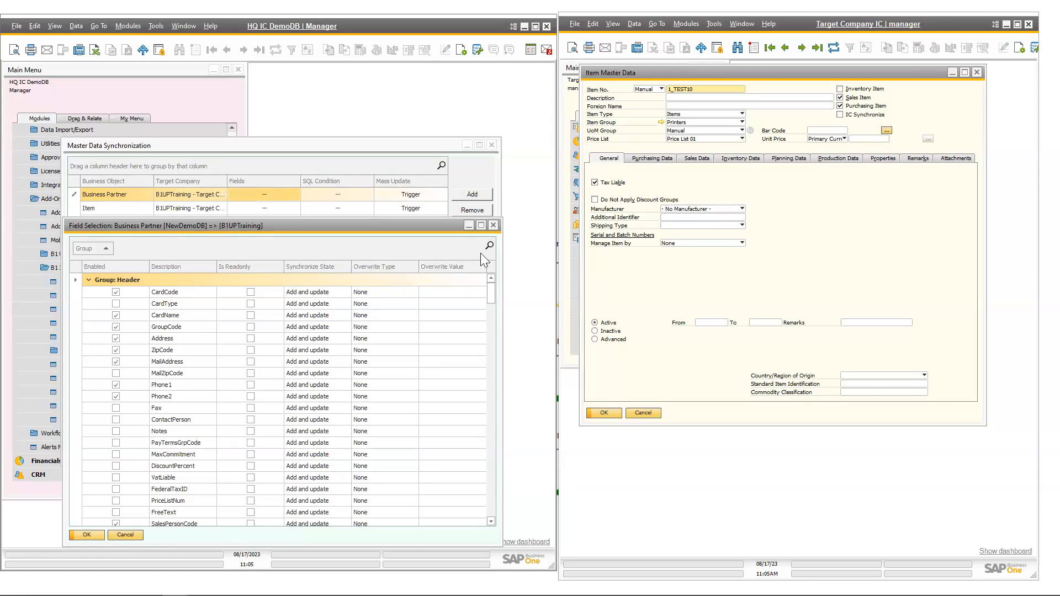
{"action": "left_click", "coordinate": [493, 225]}
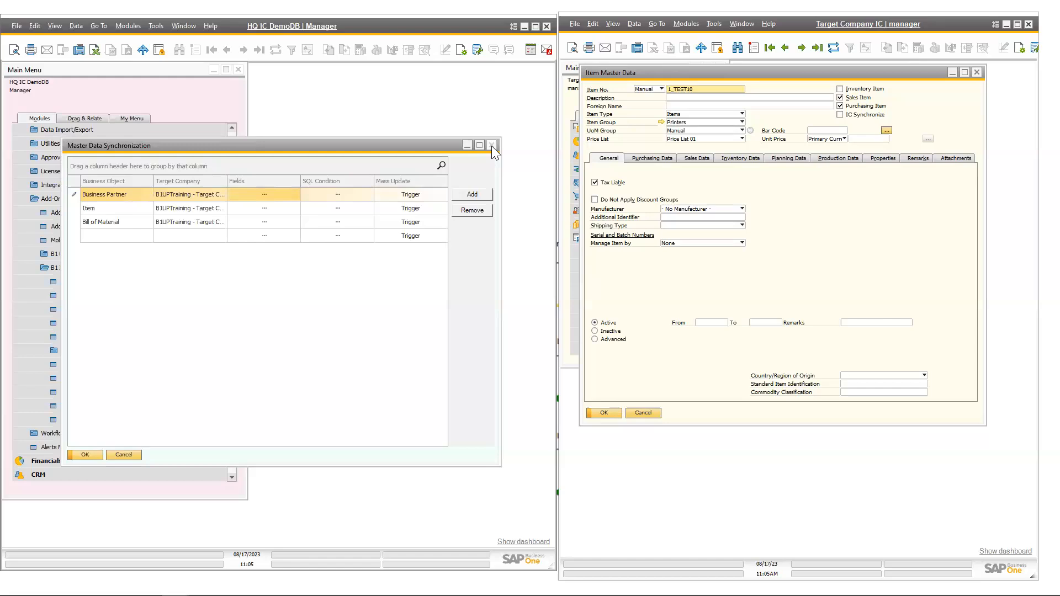
{"action": "left_click", "coordinate": [491, 146]}
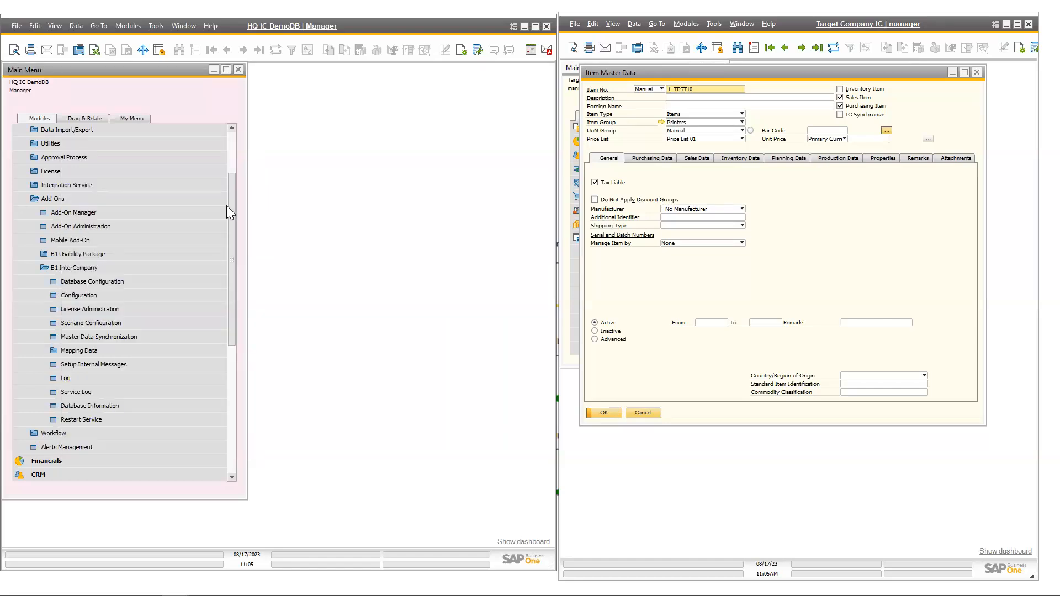
Step: Open a new Purchase Order in HQ IC DemoDB, and close Item Master Data in Target Company IC
{"action": "scroll", "coordinate": [72, 160], "scroll_direction": "up", "scroll_amount": 10}
{"action": "key", "text": "Left"}
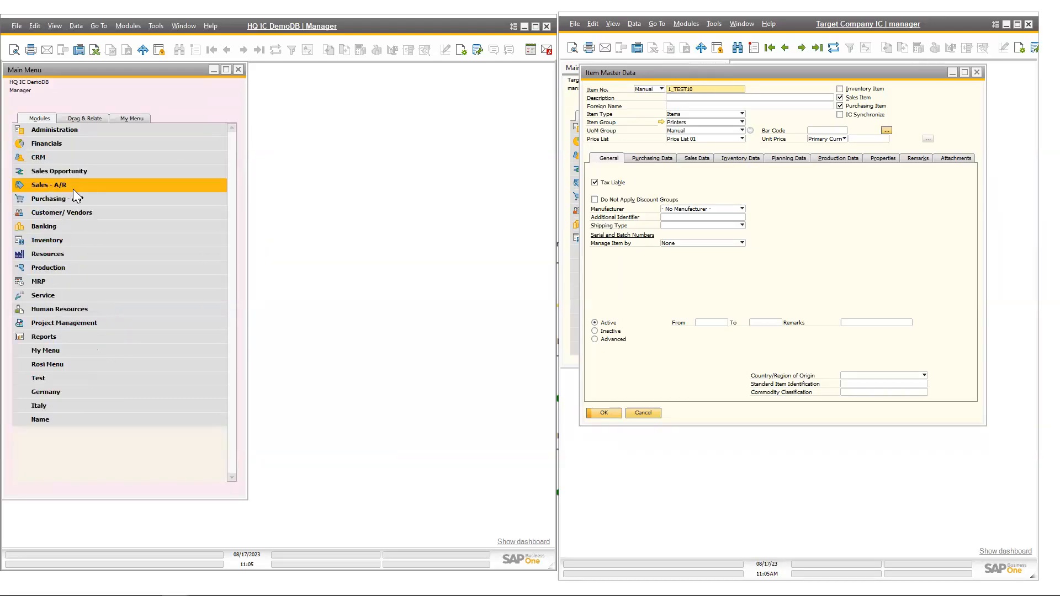
{"action": "left_click", "coordinate": [77, 199]}
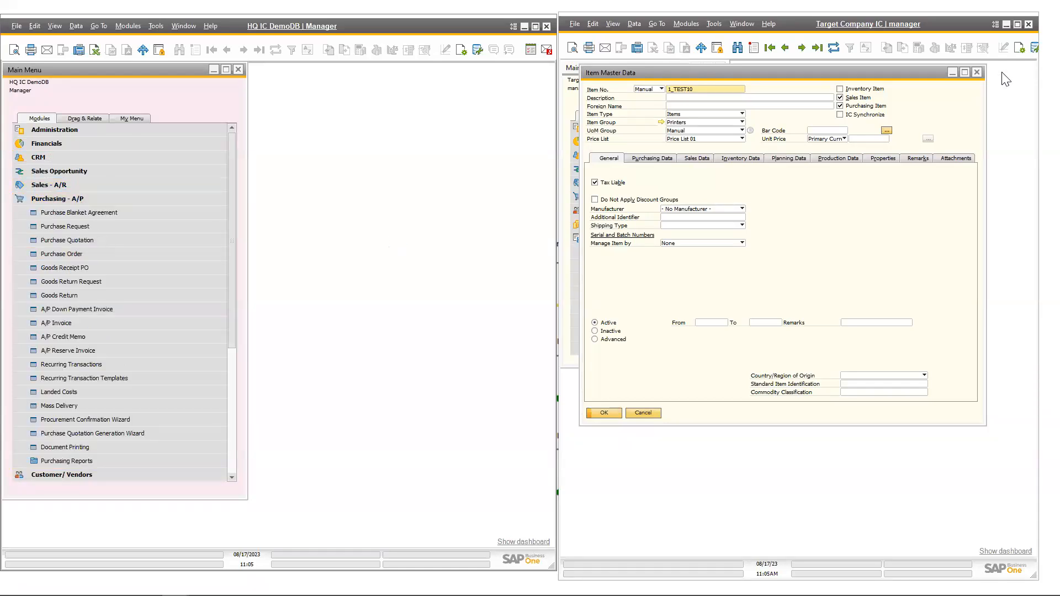
{"action": "left_click", "coordinate": [978, 75]}
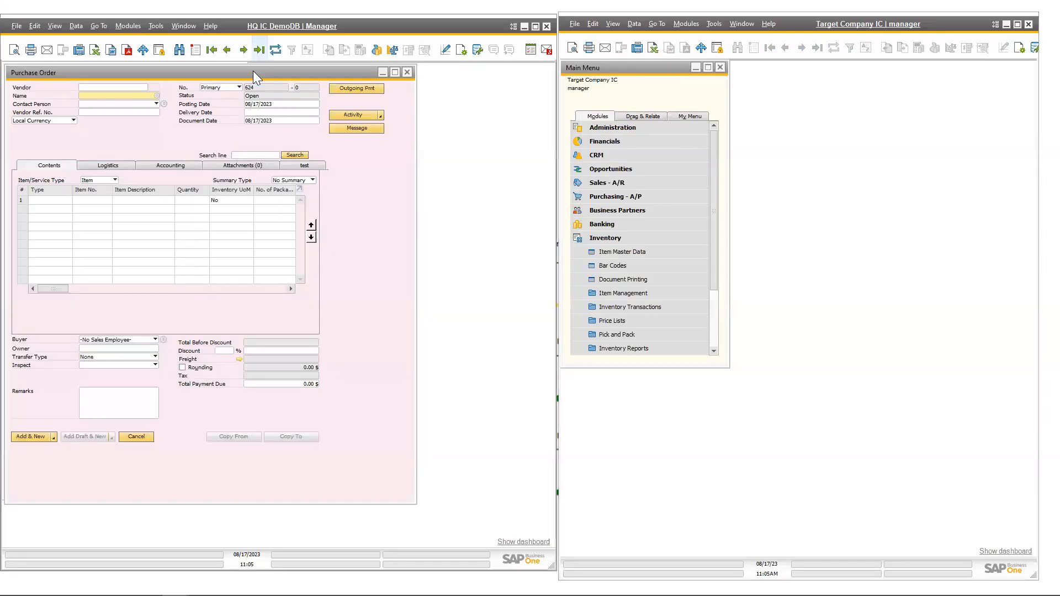
Step: Duplicate the latest HQ purchase order for FAR EAST IMPORTS, accepting the prompt to create the copy
{"action": "left_click", "coordinate": [74, 26]}
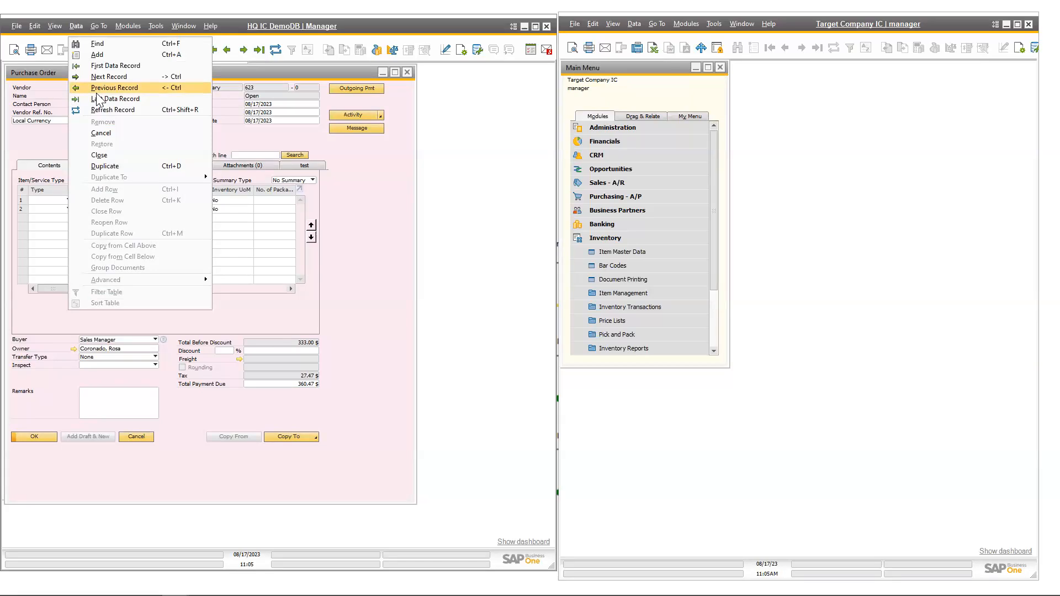
{"action": "left_click", "coordinate": [115, 167]}
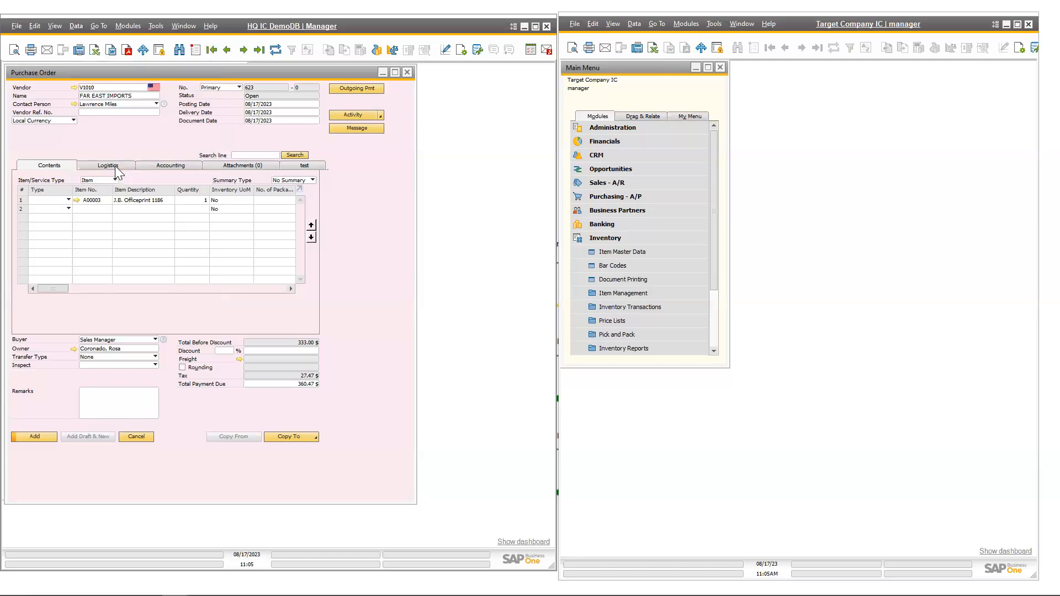
{"action": "left_click", "coordinate": [167, 324]}
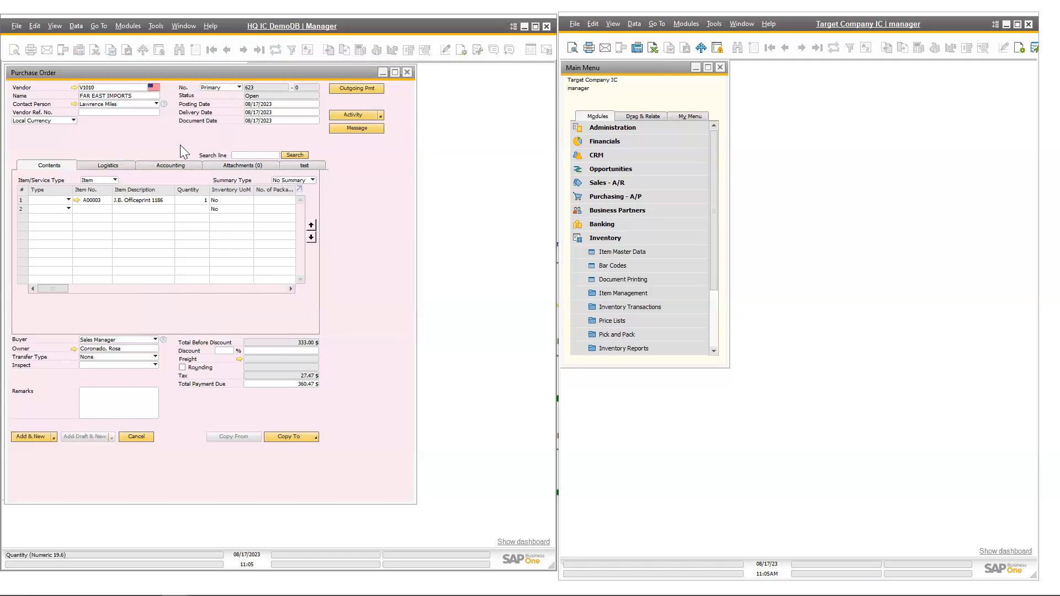
Step: Set the vendor of the duplicated purchase order to SMD TECHNOLOGIES, and update the document rows to the new partner's data
{"action": "left_click", "coordinate": [156, 94]}
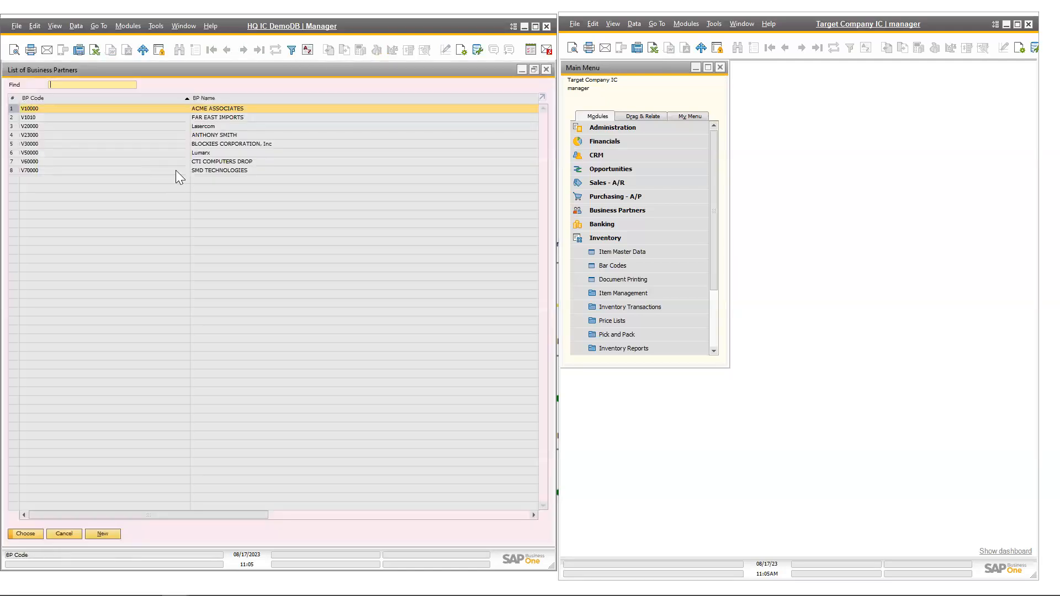
{"action": "double_click", "coordinate": [175, 170]}
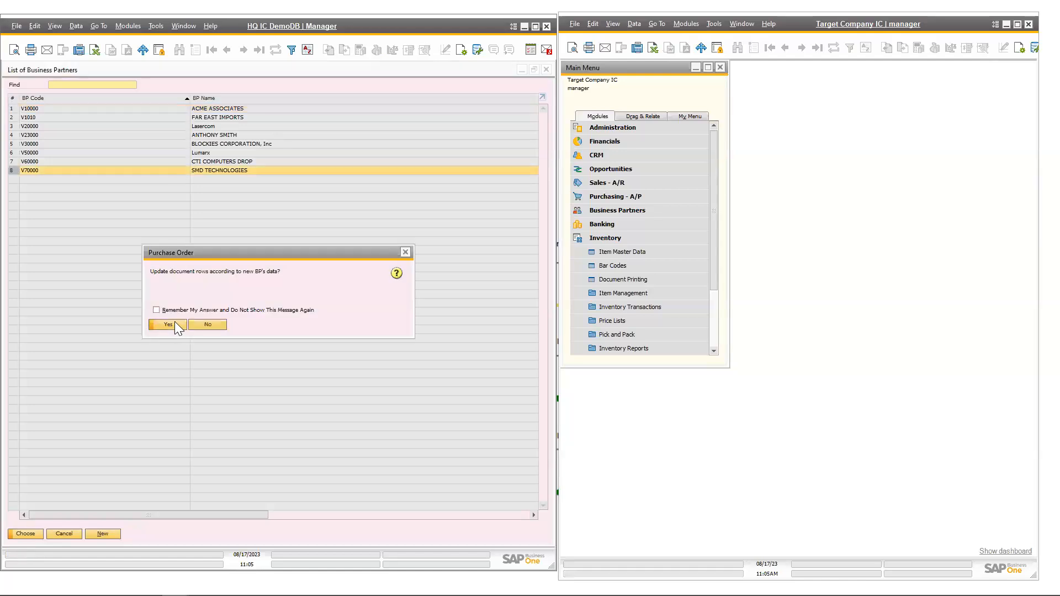
{"action": "left_click", "coordinate": [175, 322]}
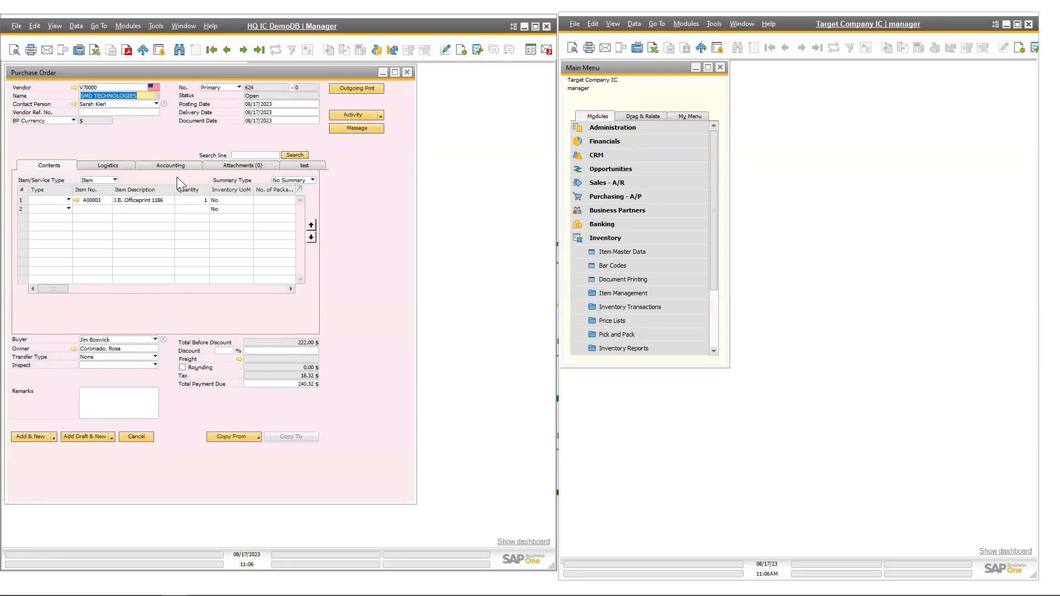
Step: Add the SMD TECHNOLOGIES purchase order in HQ IC DemoDB, and find it again to display the saved document
{"action": "left_click", "coordinate": [37, 438]}
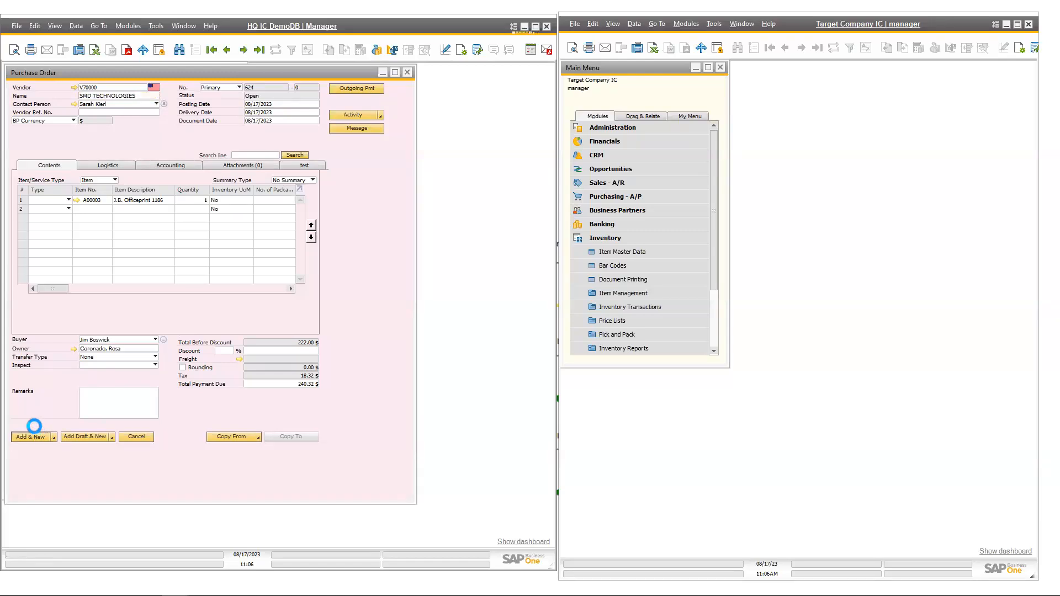
{"action": "key", "text": "ctrl+f"}
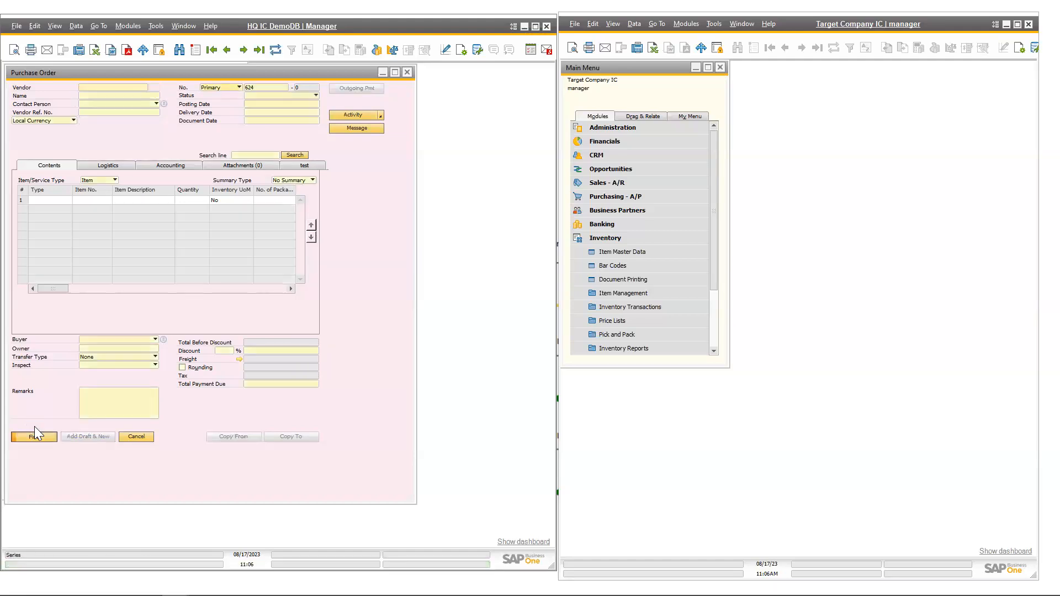
{"action": "key", "text": "Return"}
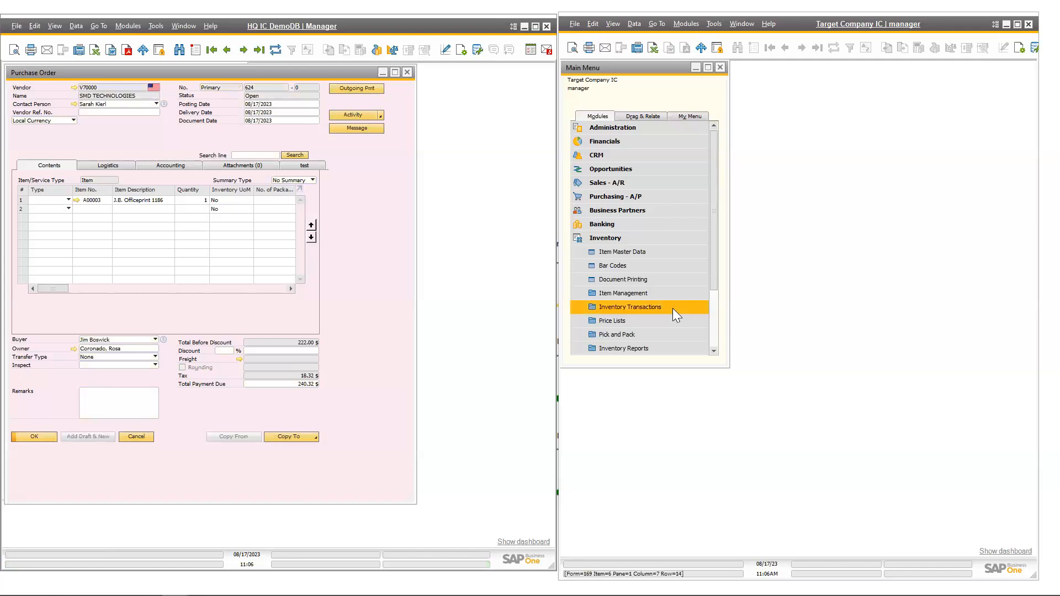
Step: Expand Sales - A/R in Target Company IC, and check the HQ inbox for the purchase order's intercompany message
{"action": "left_click", "coordinate": [661, 241]}
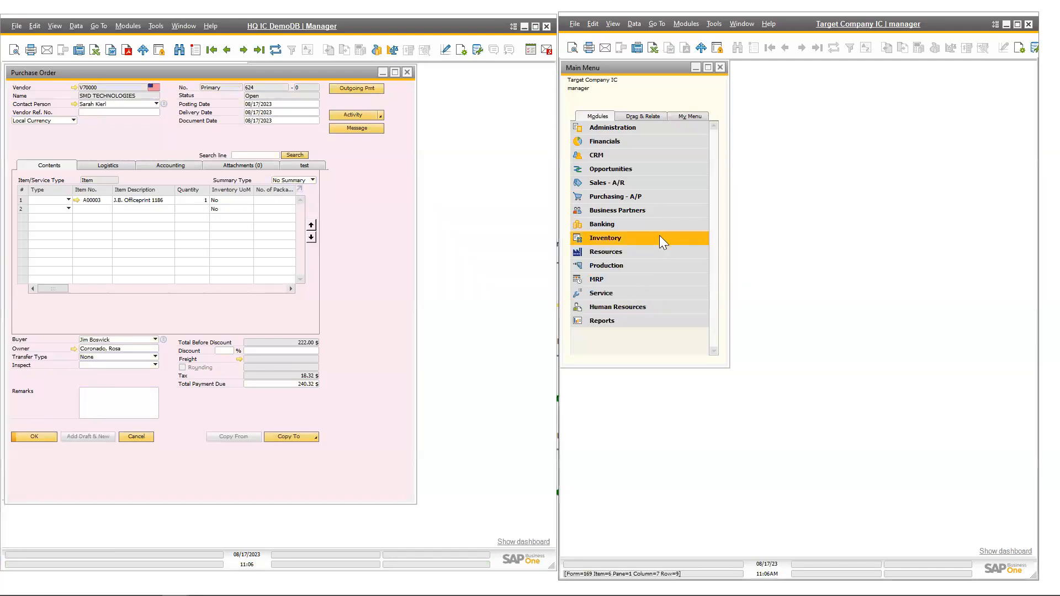
{"action": "left_click", "coordinate": [668, 184]}
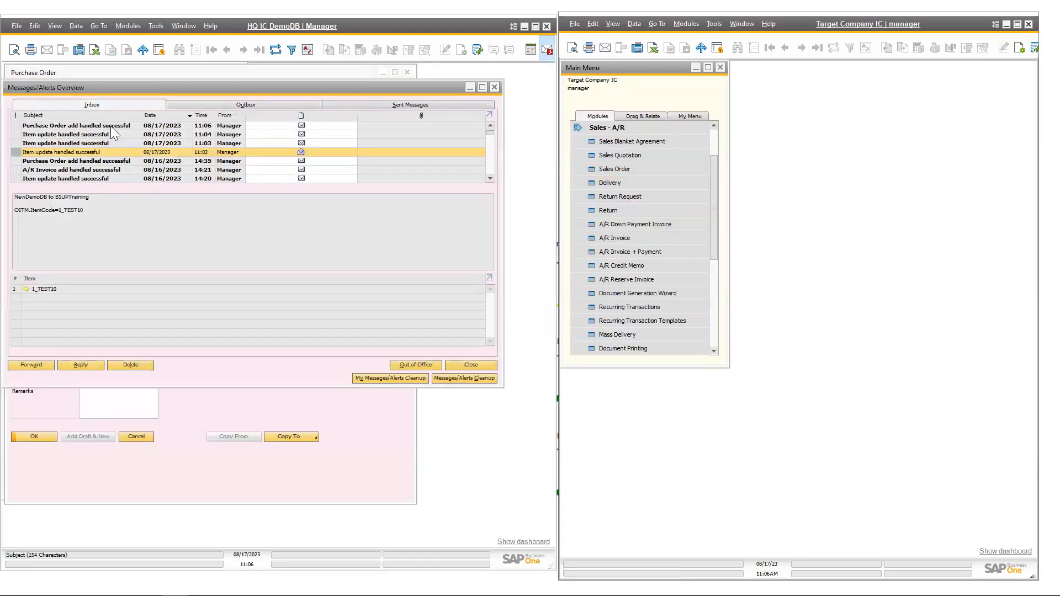
{"action": "left_click", "coordinate": [494, 88]}
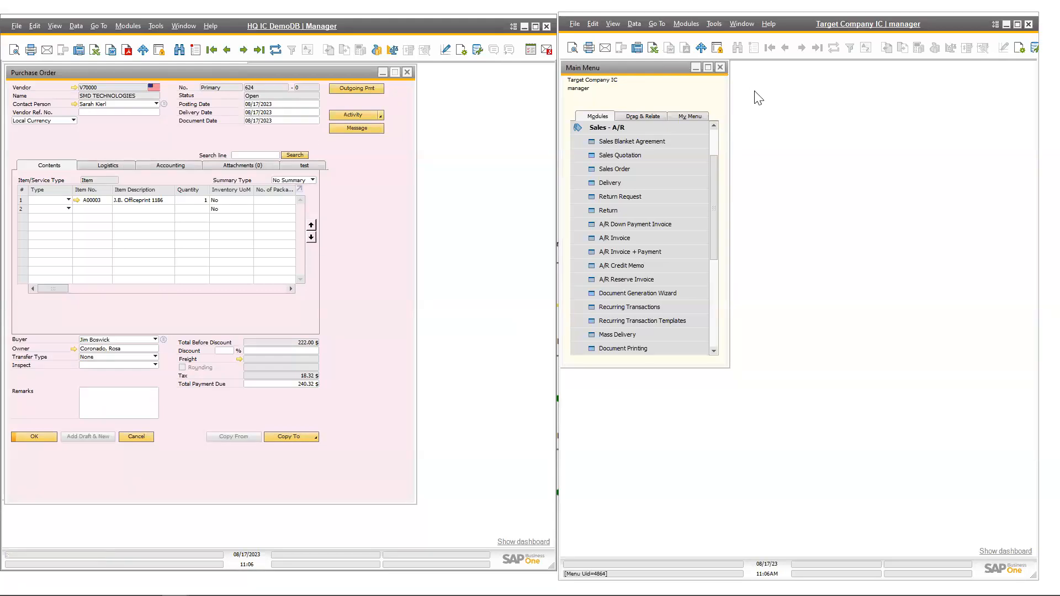
Step: Display the last Sales Order in Target Company IC to compare it with the HQ purchase order, and close it
{"action": "left_click", "coordinate": [671, 130]}
{"action": "left_click", "coordinate": [661, 169]}
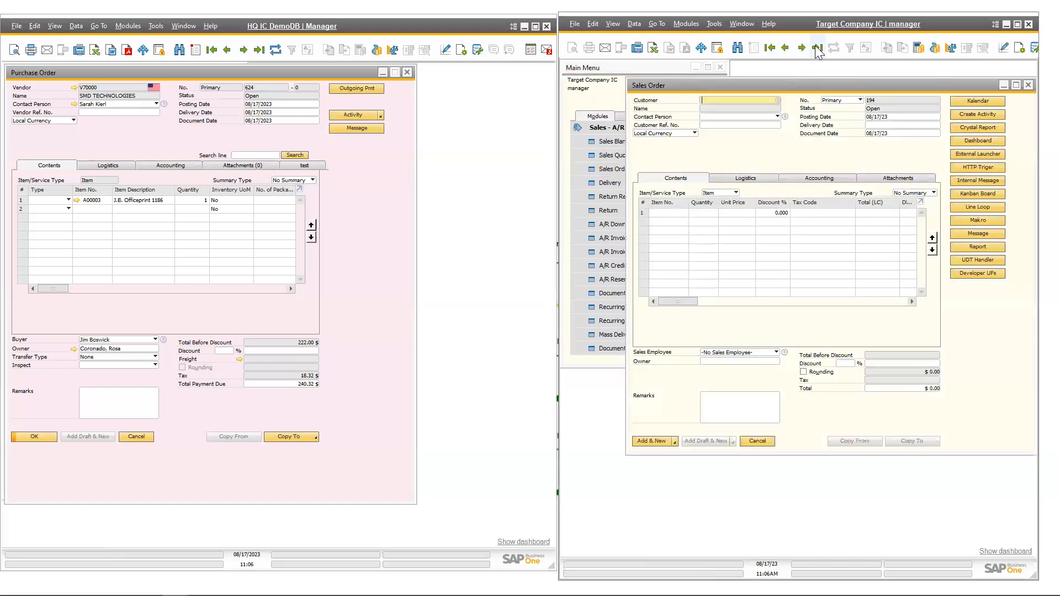
{"action": "left_click", "coordinate": [817, 49]}
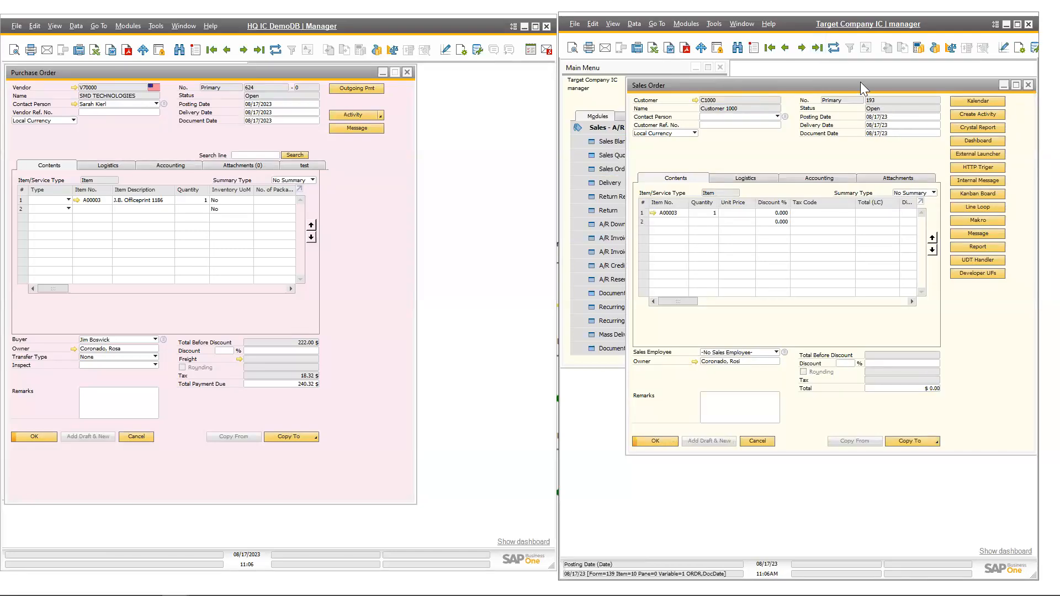
{"action": "left_click_drag", "start_coordinate": [860, 82], "coordinate": [821, 64]}
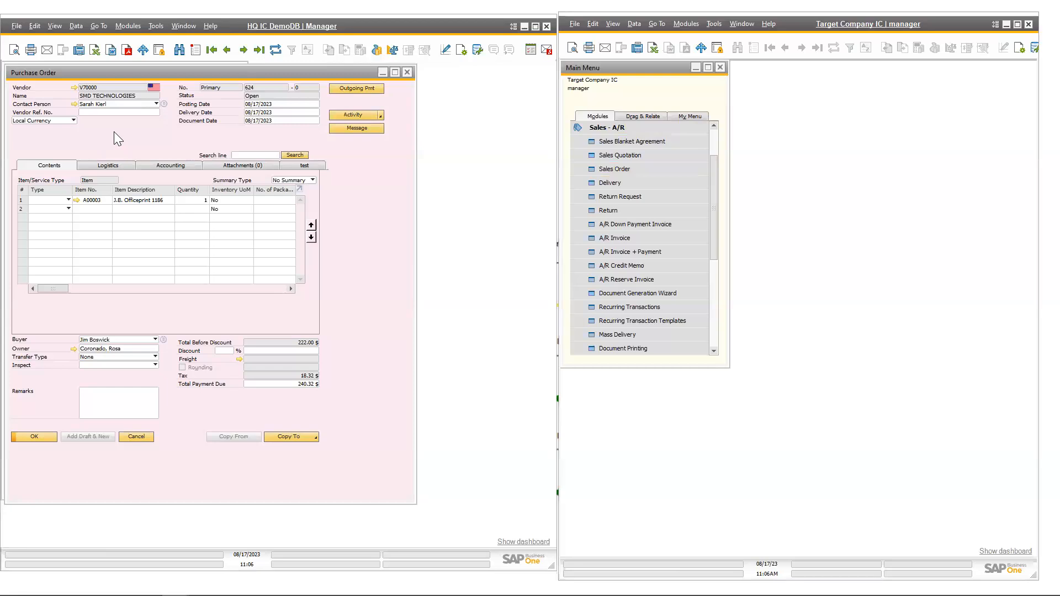
Step: Show the intercompany relationship map of the SMD TECHNOLOGIES purchase order in HQ IC DemoDB
{"action": "right_click", "coordinate": [114, 133]}
{"action": "left_click", "coordinate": [136, 141]}
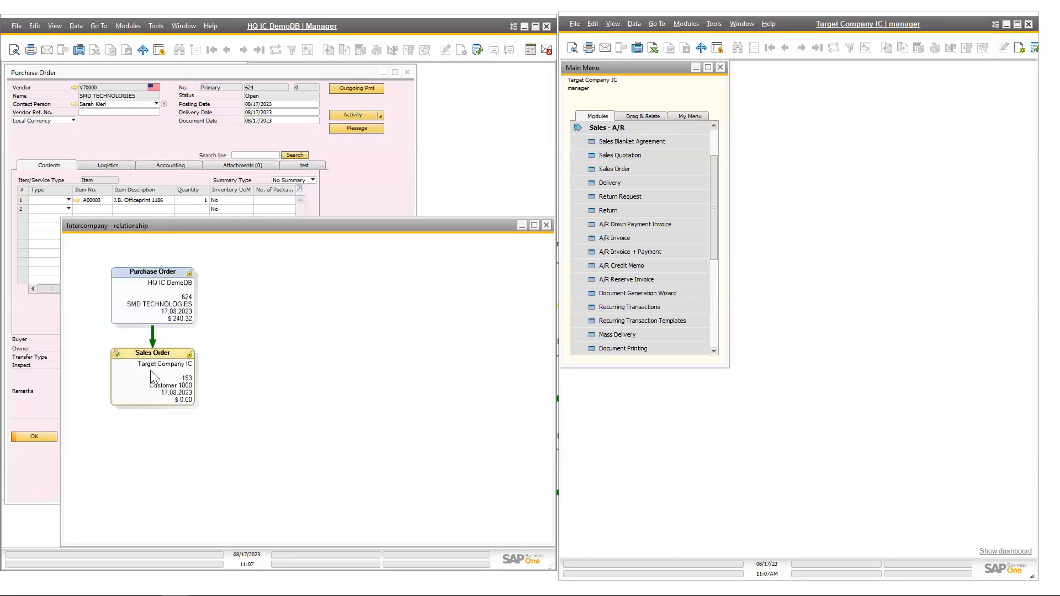
Step: Display the last Sales Order in Target Company IC and show its intercompany relationship map with the source purchase order
{"action": "left_click", "coordinate": [671, 183]}
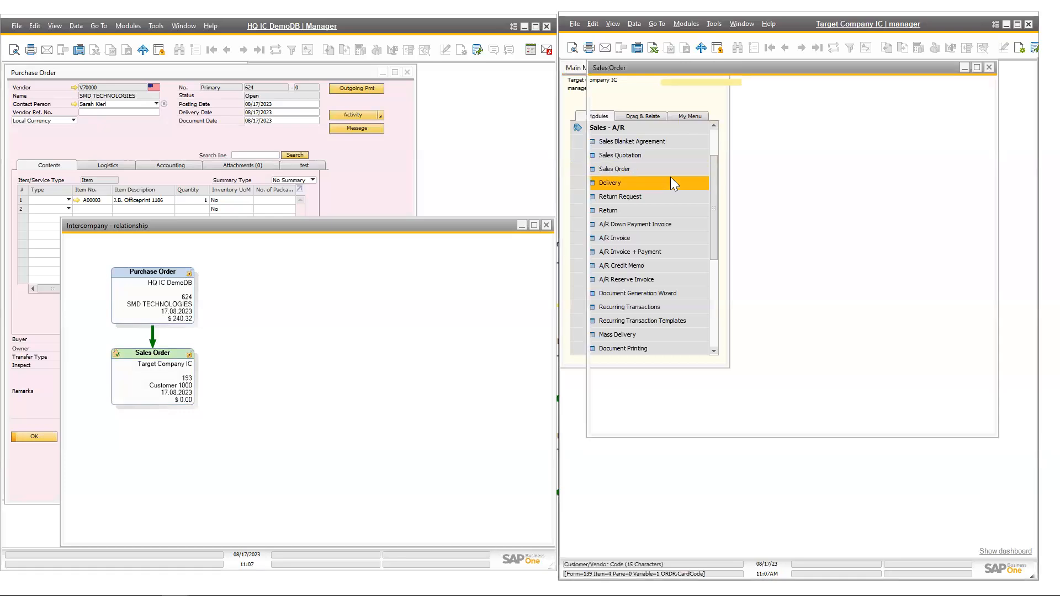
{"action": "left_click", "coordinate": [817, 48]}
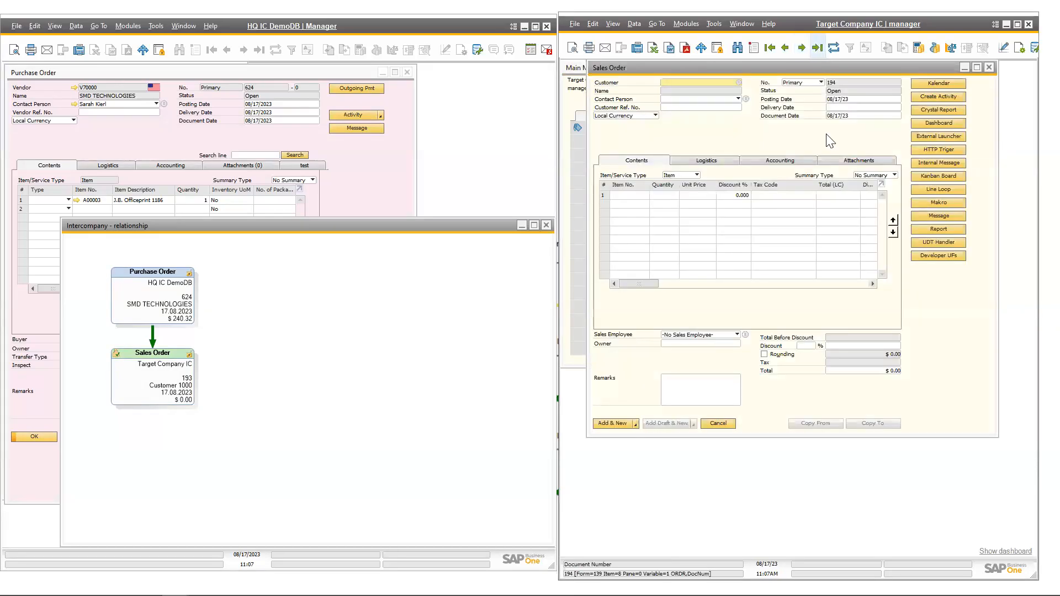
{"action": "right_click", "coordinate": [724, 133]}
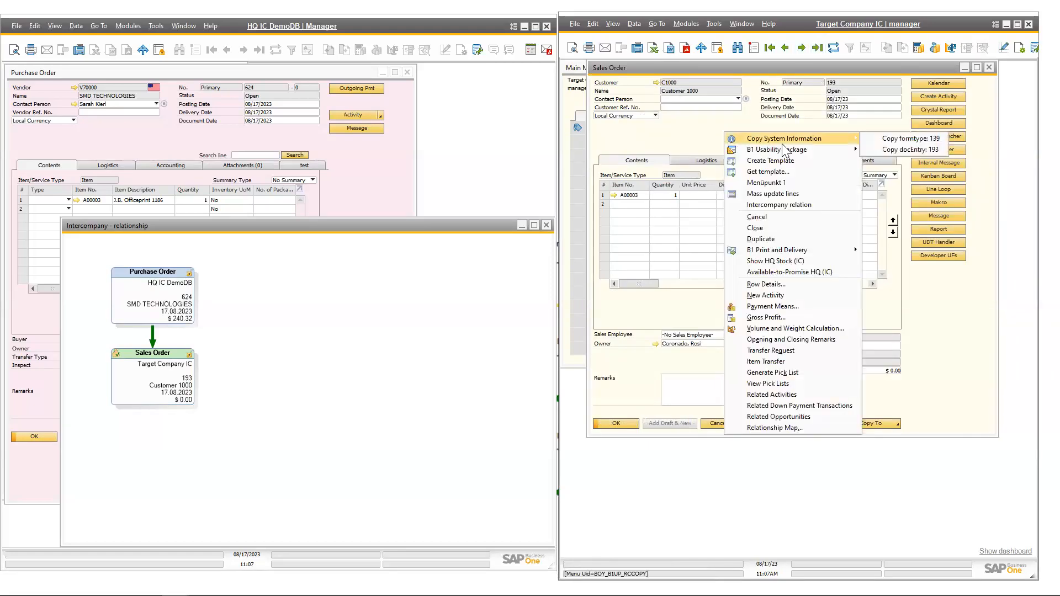
{"action": "left_click", "coordinate": [803, 205]}
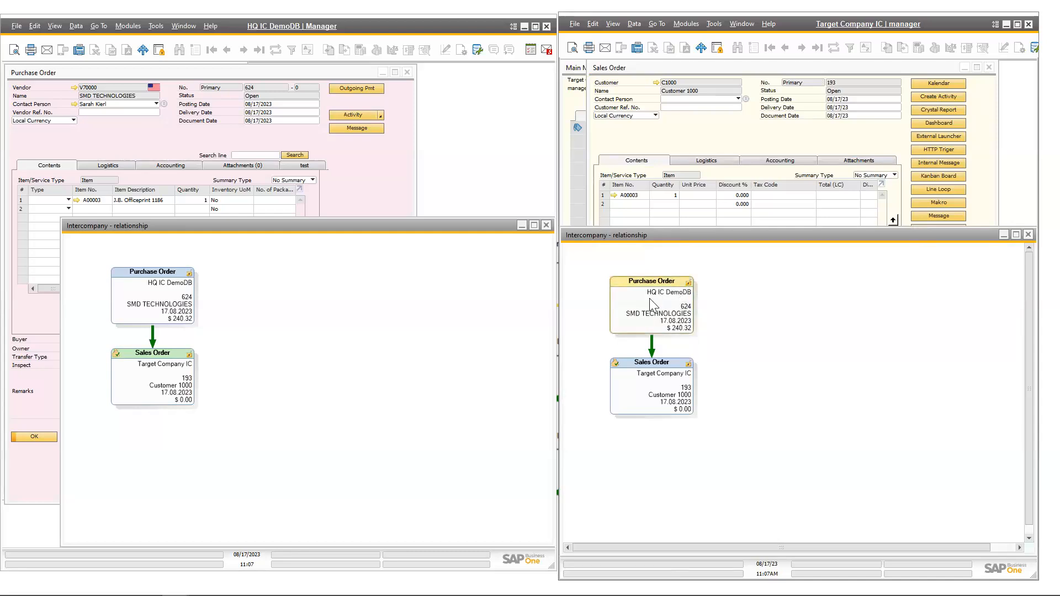
{"action": "left_click", "coordinate": [673, 302]}
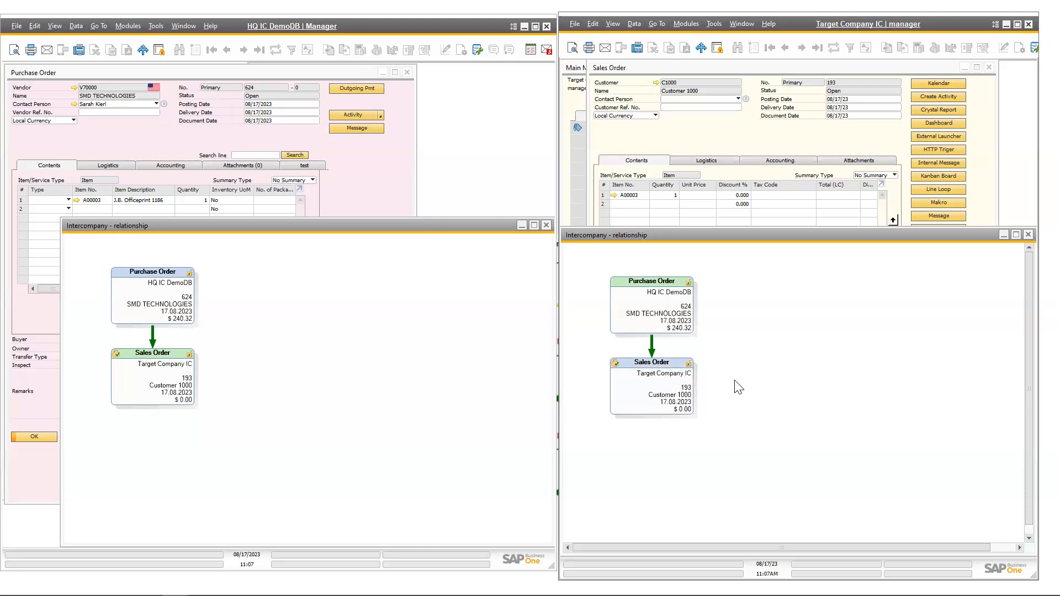
Step: Close the relationship maps, the purchase order in HQ IC DemoDB, and the sales order in Target Company IC
{"action": "left_click", "coordinate": [1029, 235]}
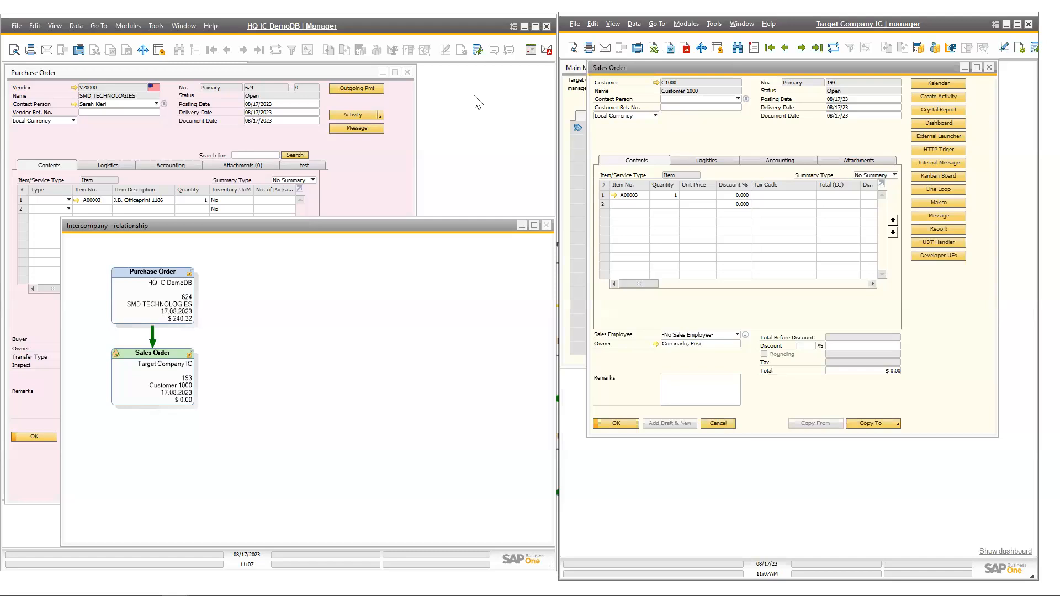
{"action": "left_click", "coordinate": [408, 73]}
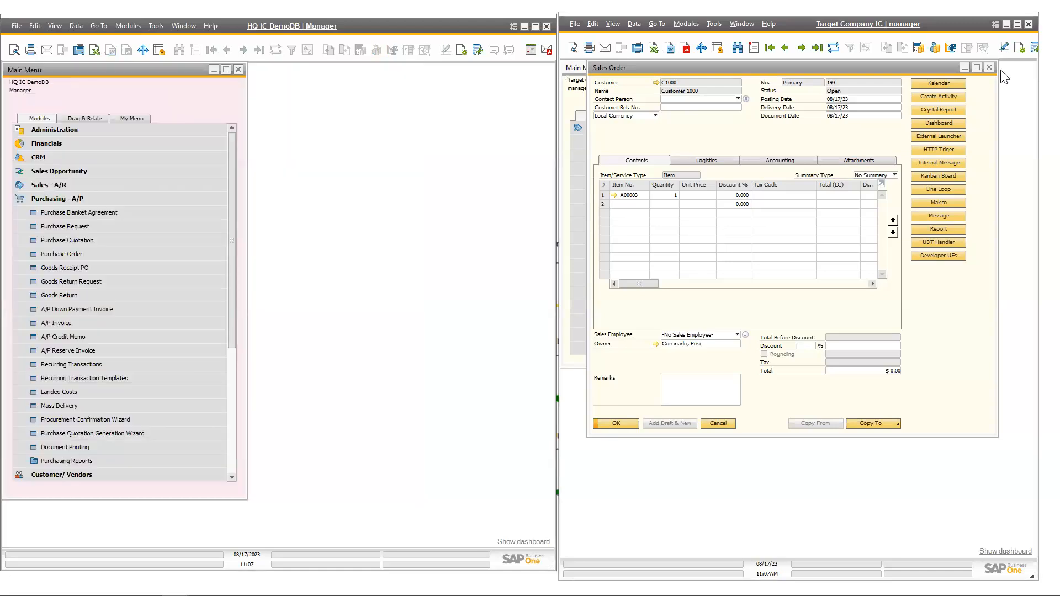
{"action": "left_click", "coordinate": [990, 69]}
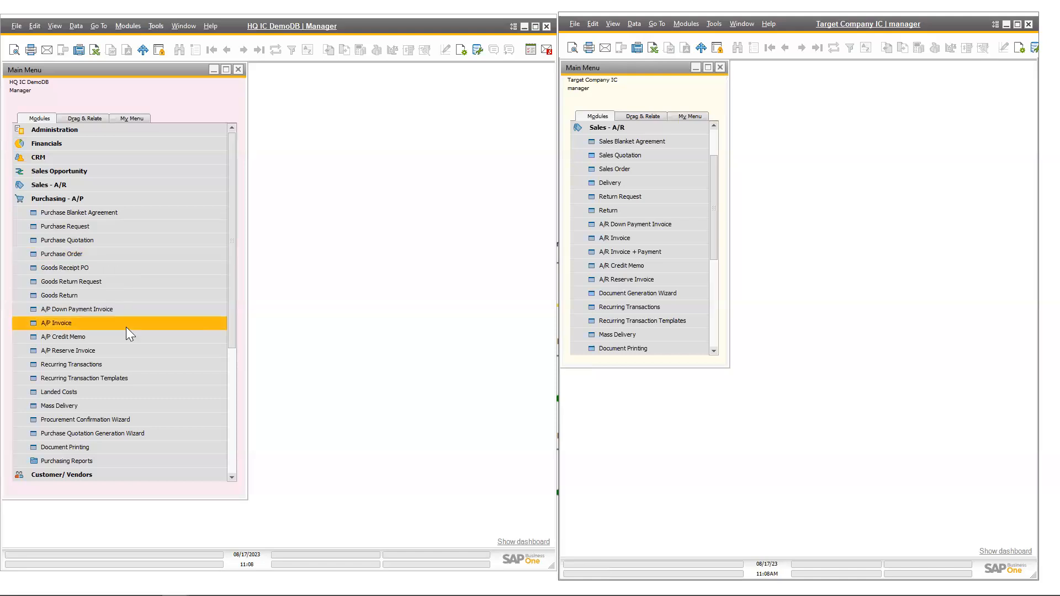
Step: Display the last A/R Invoice in HQ IC DemoDB and duplicate it as a new invoice
{"action": "left_click", "coordinate": [120, 197]}
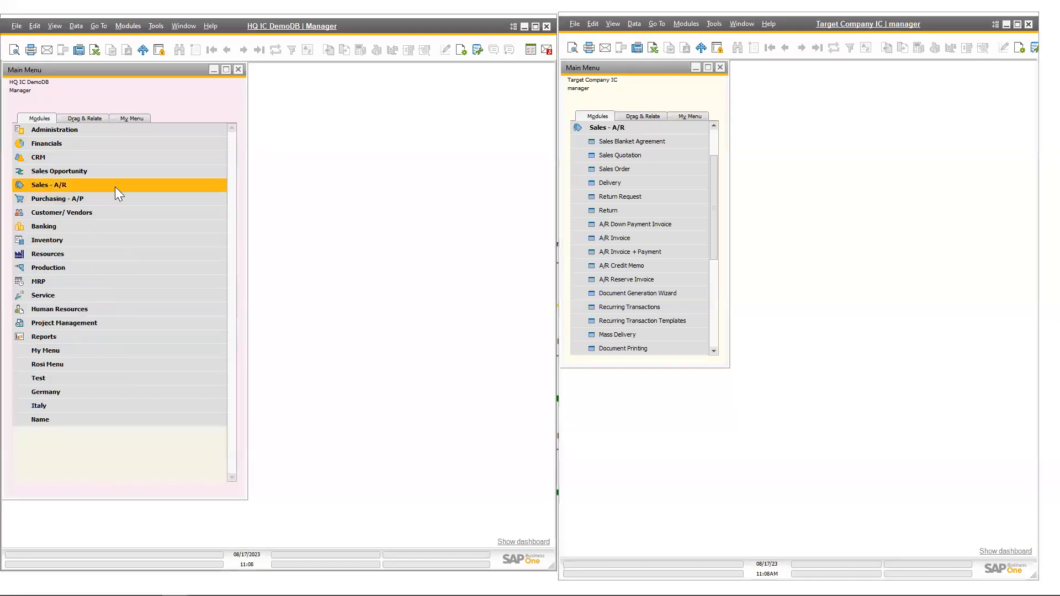
{"action": "left_click", "coordinate": [100, 294]}
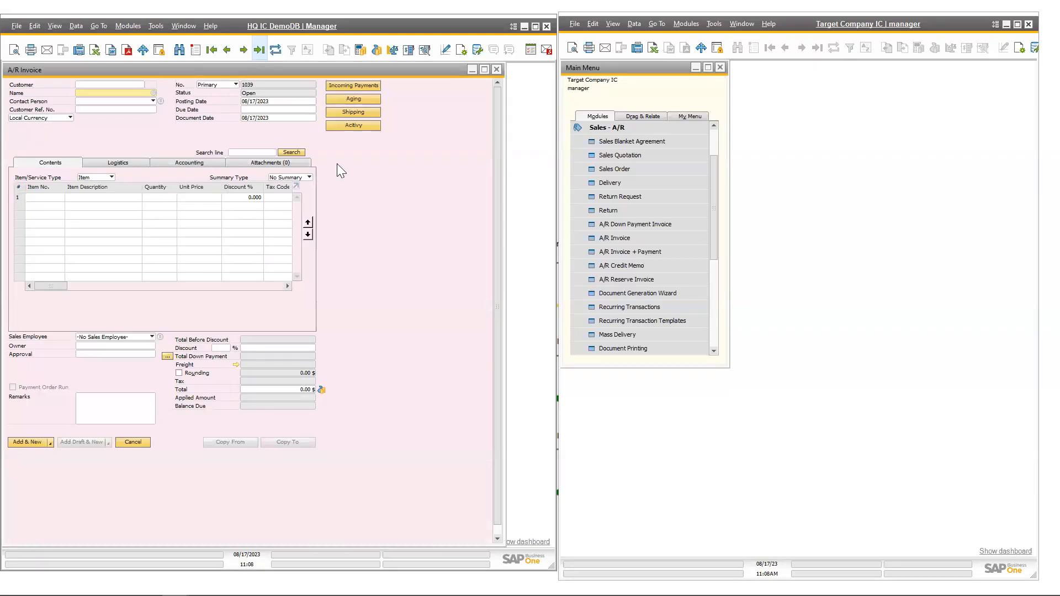
{"action": "left_click", "coordinate": [77, 25]}
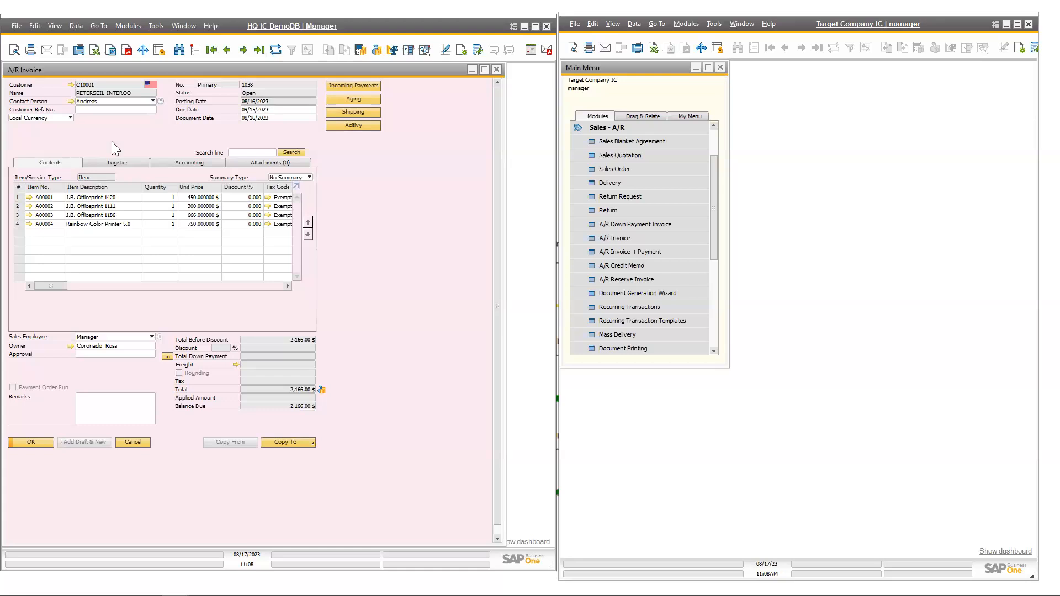
{"action": "key", "text": "ctrl+d"}
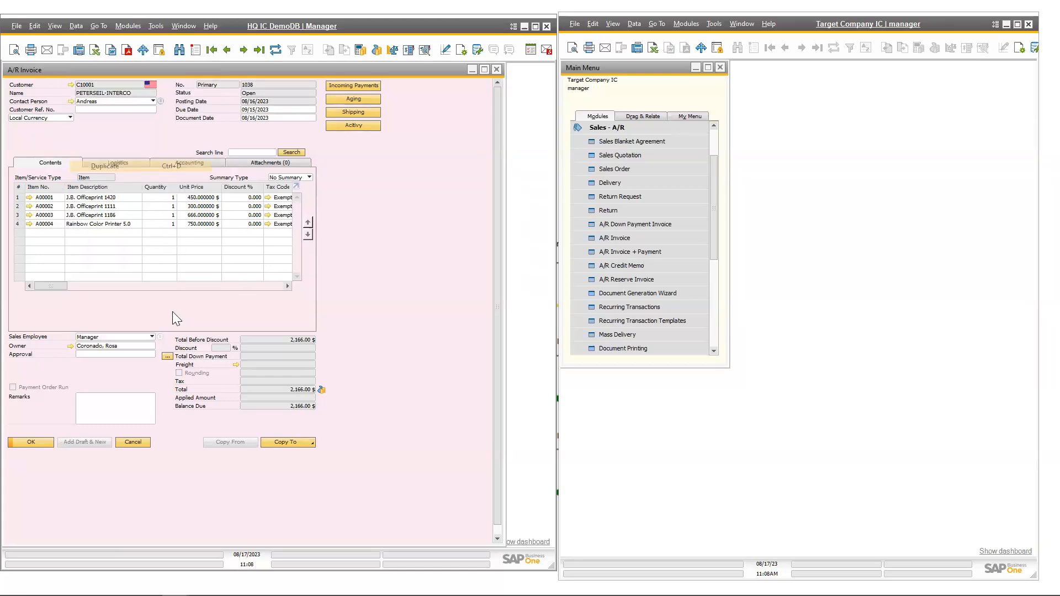
{"action": "left_click", "coordinate": [168, 325]}
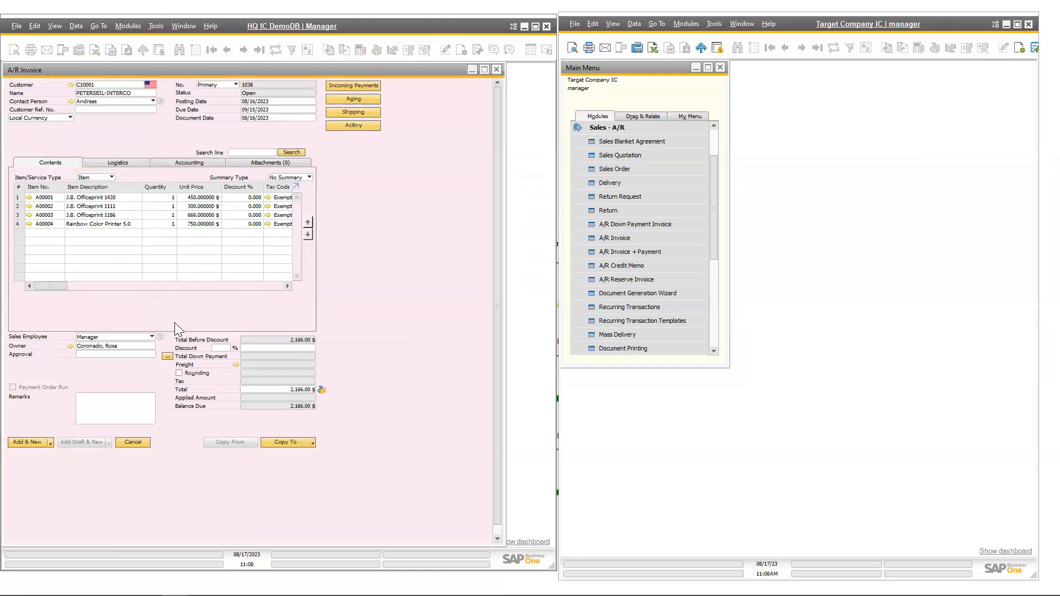
Step: Set the duplicated invoice's customer to PETERSEIL-INTERCO and update the document rows according to the new business partner's data
{"action": "left_click", "coordinate": [153, 94]}
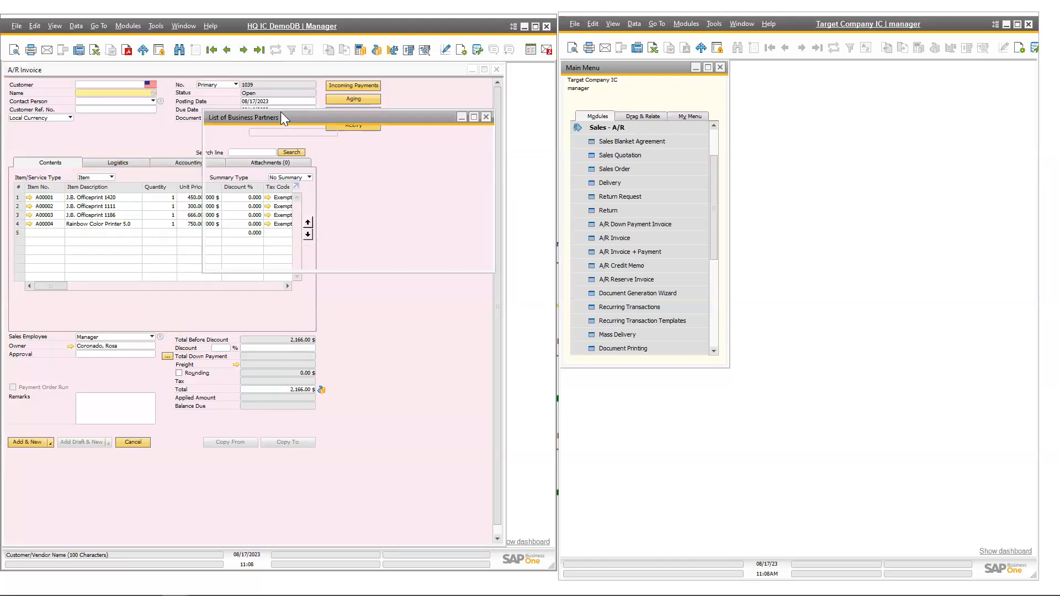
{"action": "double_click", "coordinate": [164, 117]}
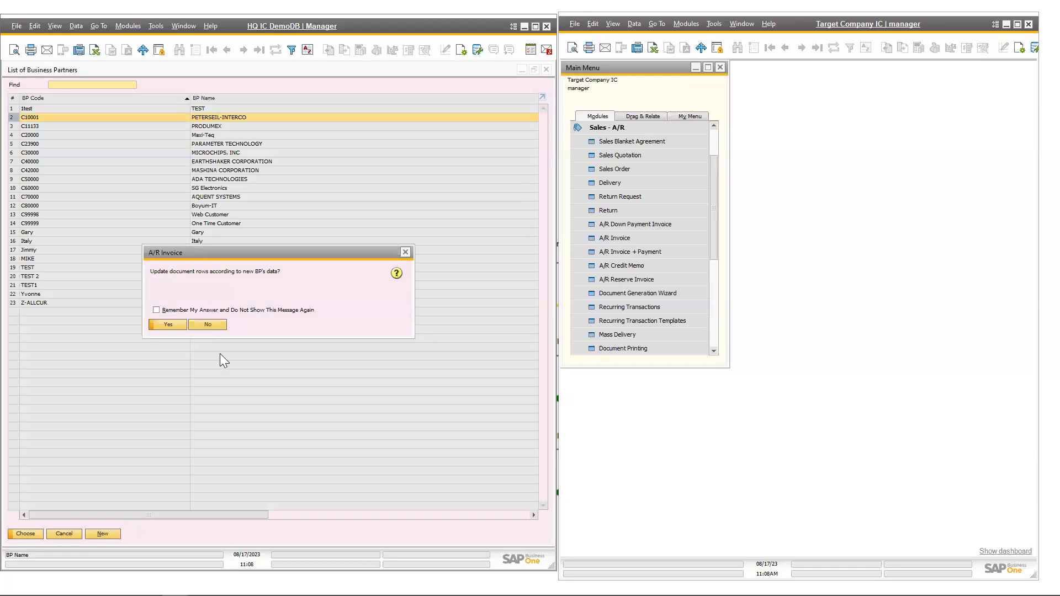
{"action": "left_click", "coordinate": [168, 324]}
Step: Put the Samsung 30T 3000mah 21700 battery item in row 5 of the A/R invoice
{"action": "left_click", "coordinate": [54, 233]}
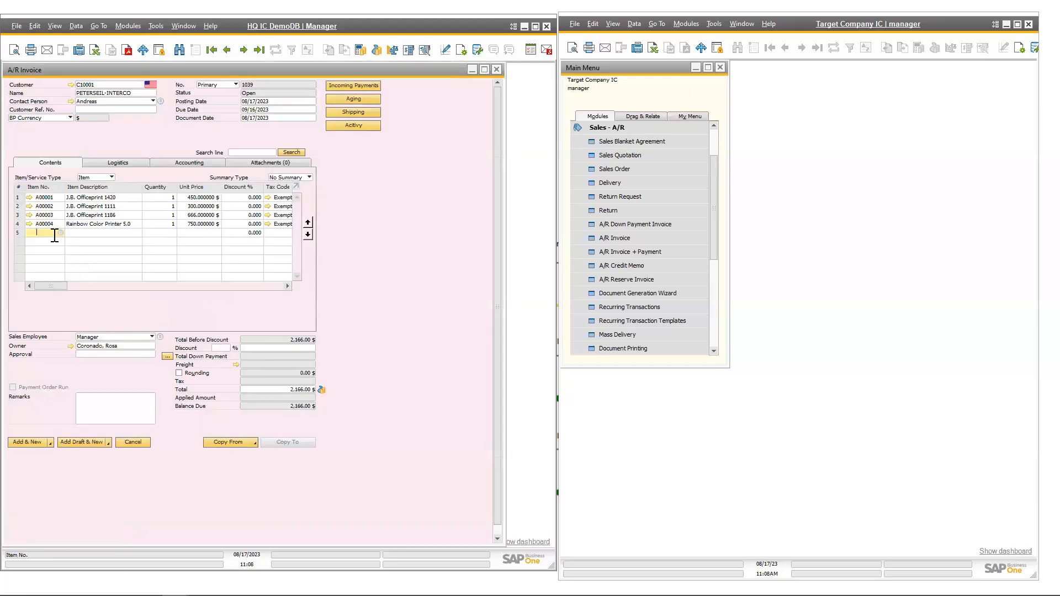
{"action": "left_click", "coordinate": [62, 233]}
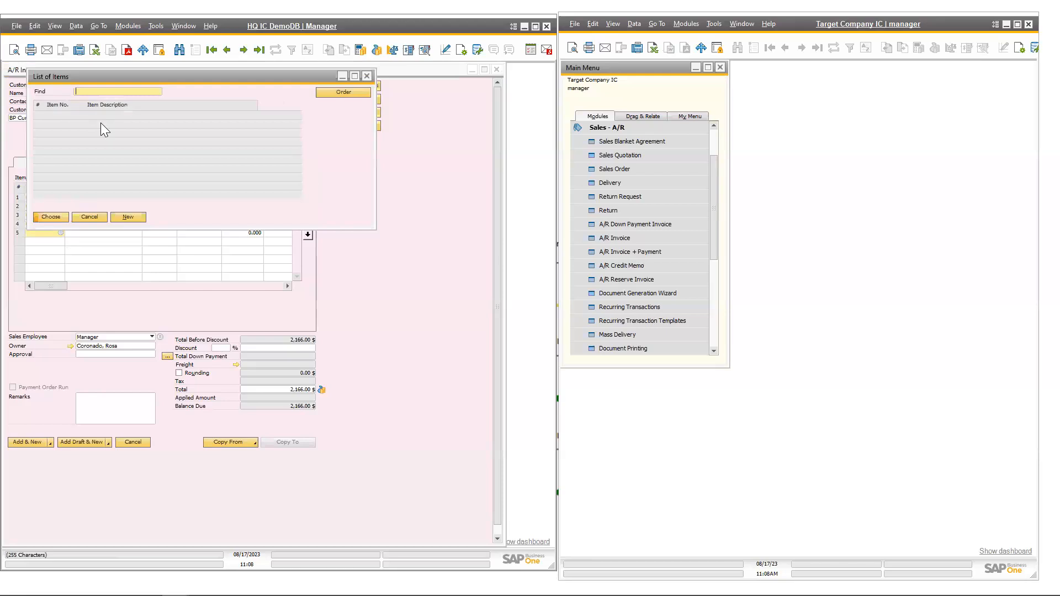
{"action": "double_click", "coordinate": [116, 127]}
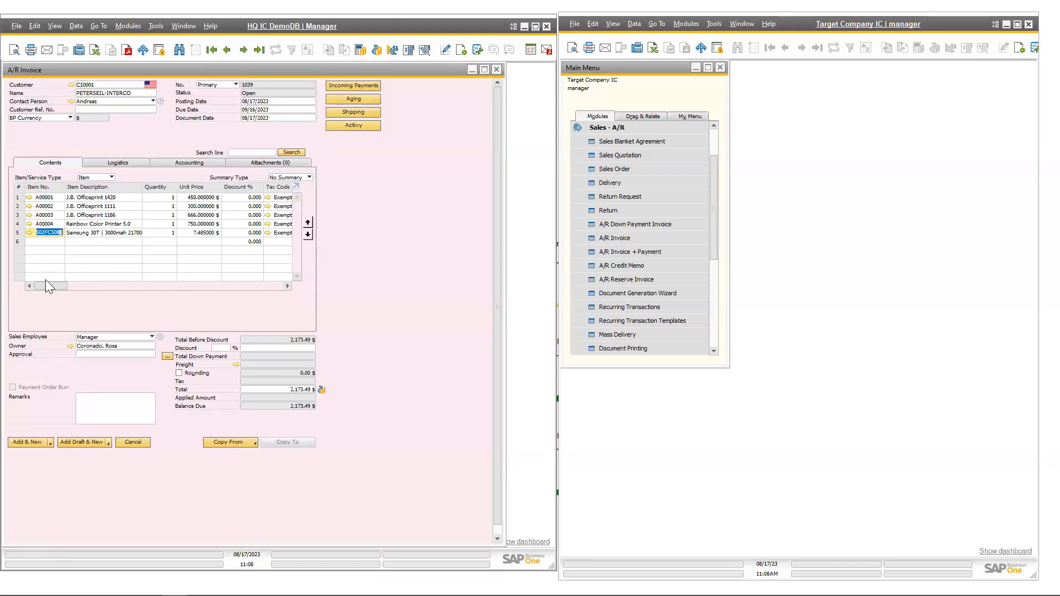
Step: Try to add the invoice, and allocate quantity 1 from the first available batch to the Samsung battery row
{"action": "left_click", "coordinate": [32, 442]}
{"action": "left_click", "coordinate": [174, 312]}
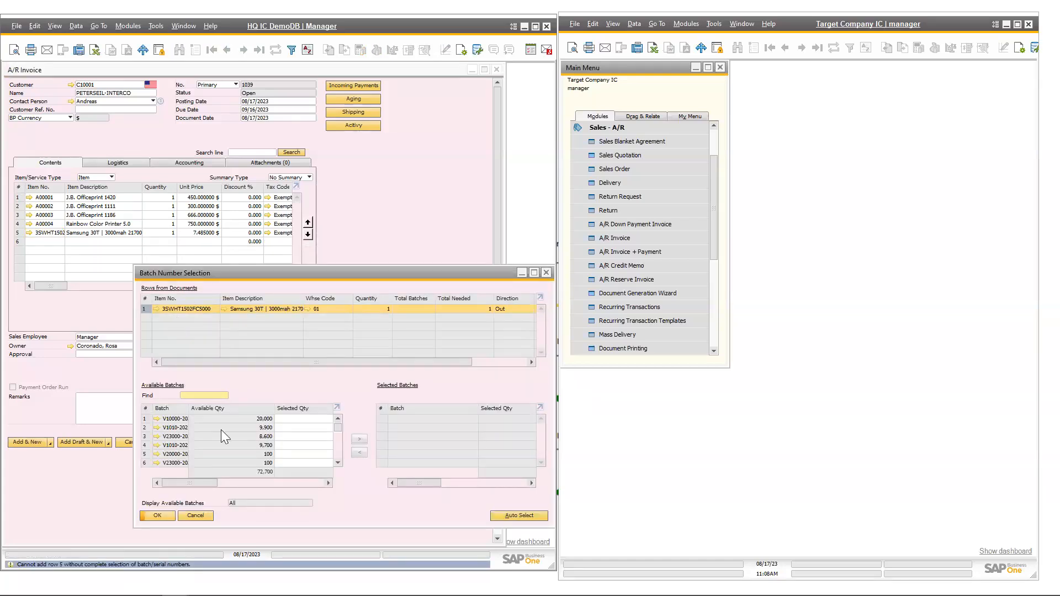
{"action": "left_click", "coordinate": [275, 418]}
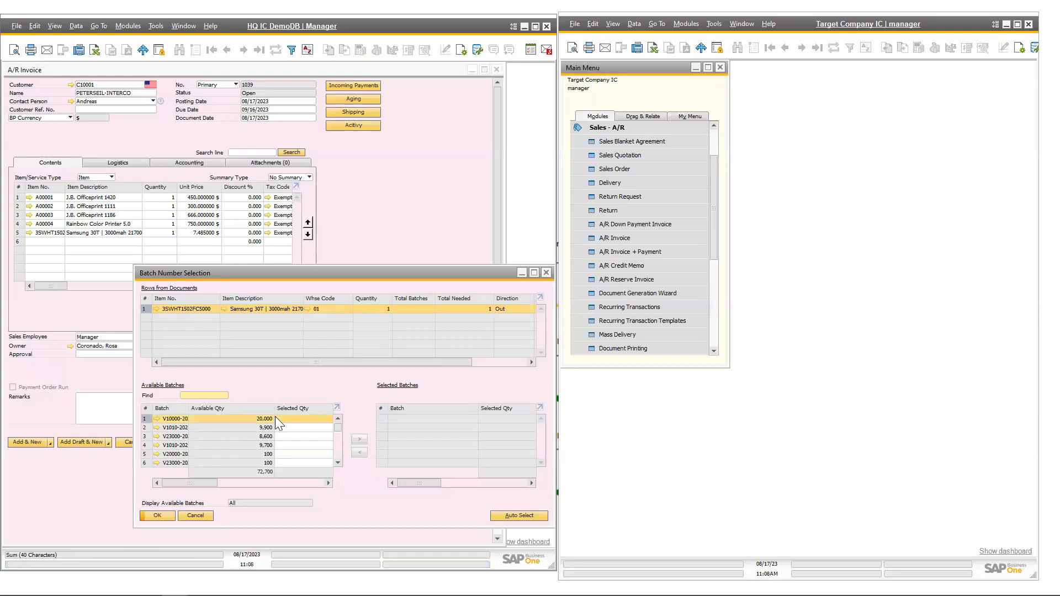
{"action": "left_click", "coordinate": [296, 418]}
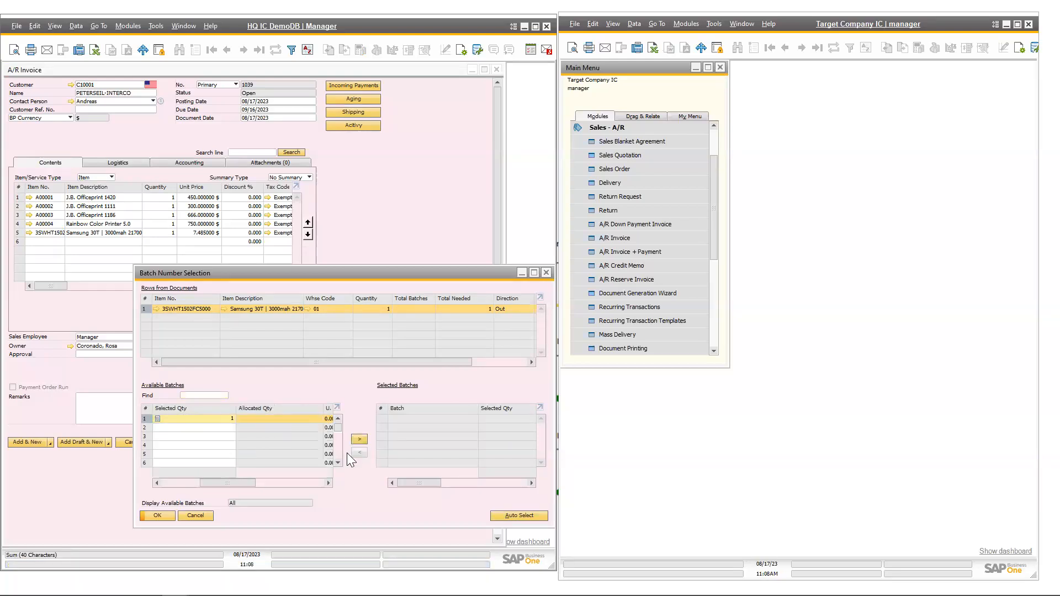
{"action": "left_click", "coordinate": [361, 439]}
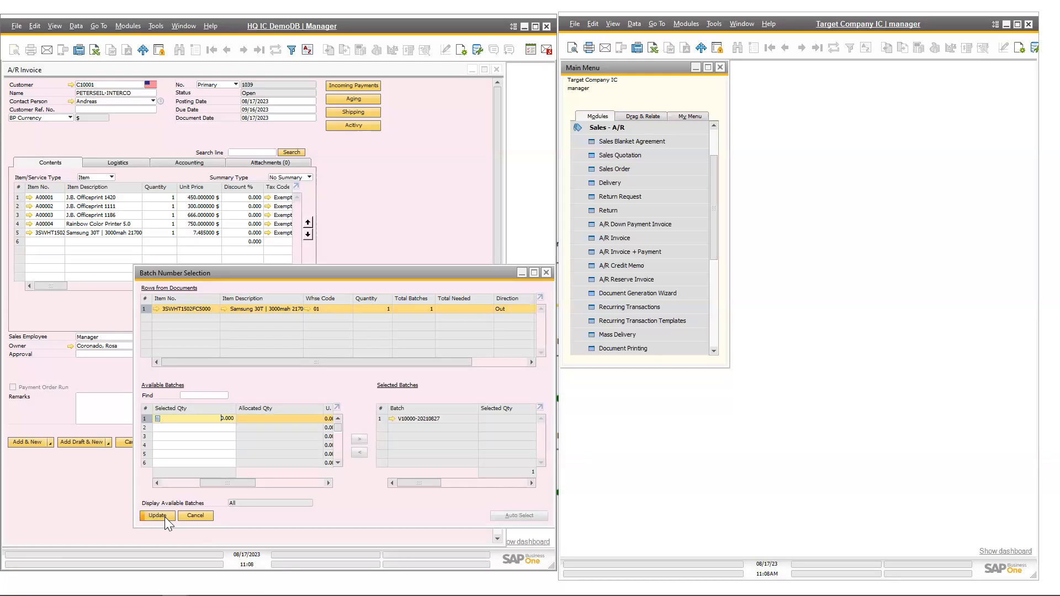
{"action": "left_click", "coordinate": [157, 515]}
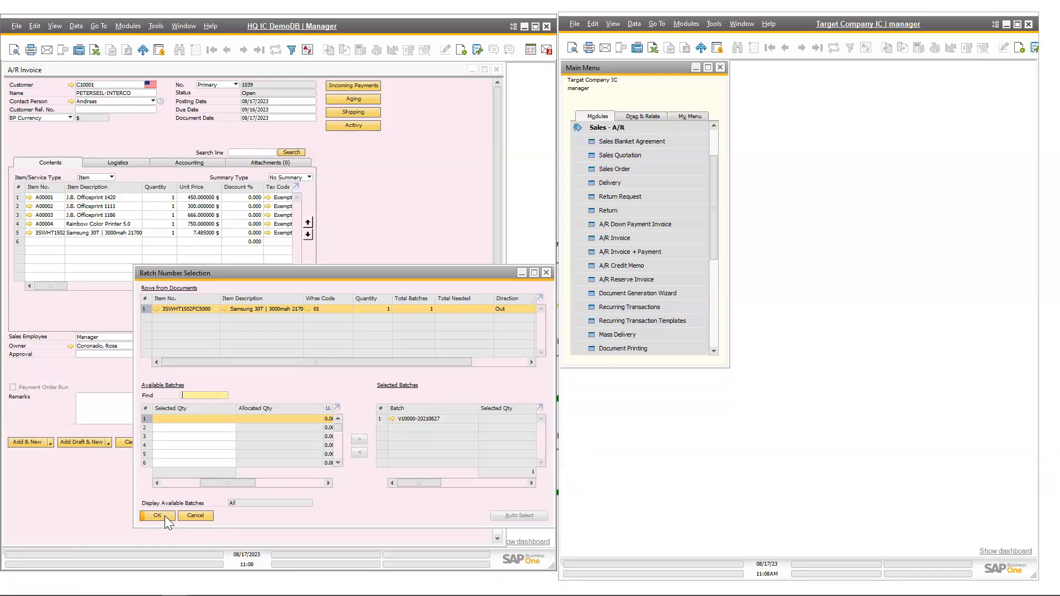
{"action": "left_click", "coordinate": [158, 516]}
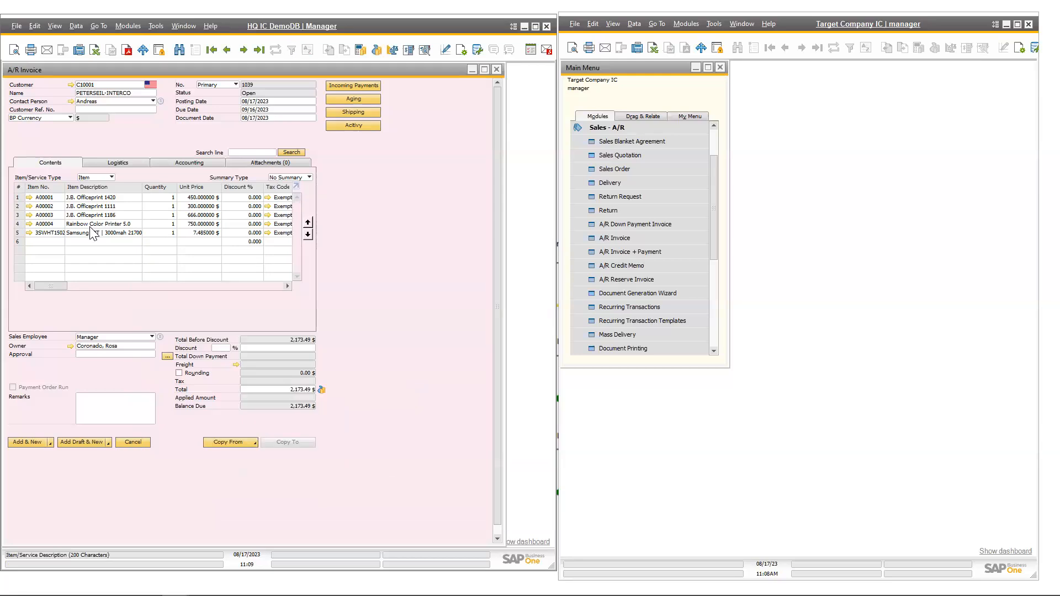
Step: Delete the Samsung battery row from the A/R invoice
{"action": "right_click", "coordinate": [18, 232]}
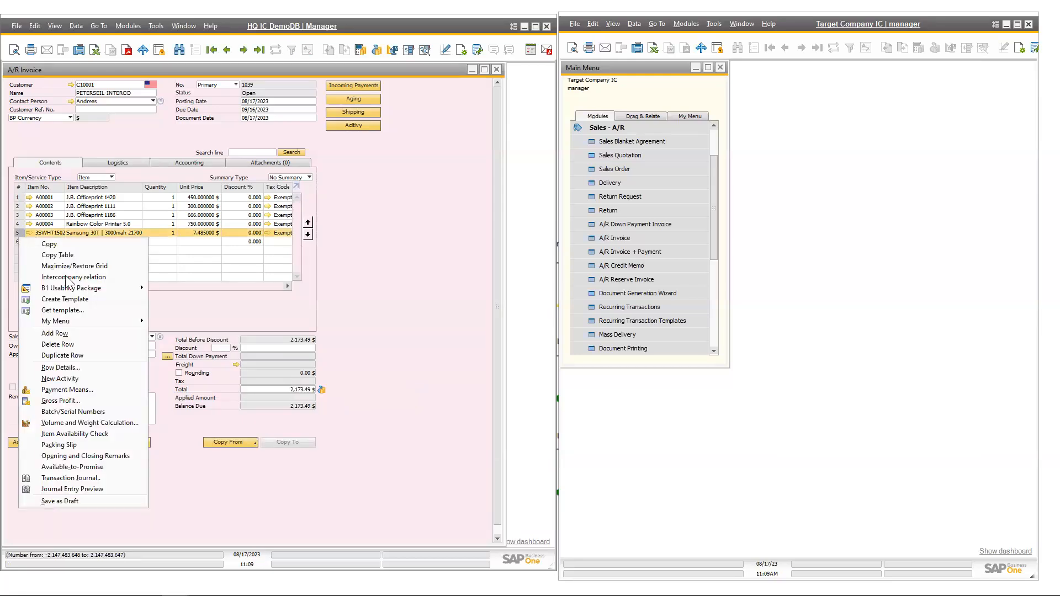
{"action": "left_click", "coordinate": [95, 344]}
Step: Put item C00005, WLAN Card, in row 5 of the A/R invoice
{"action": "left_click", "coordinate": [60, 231]}
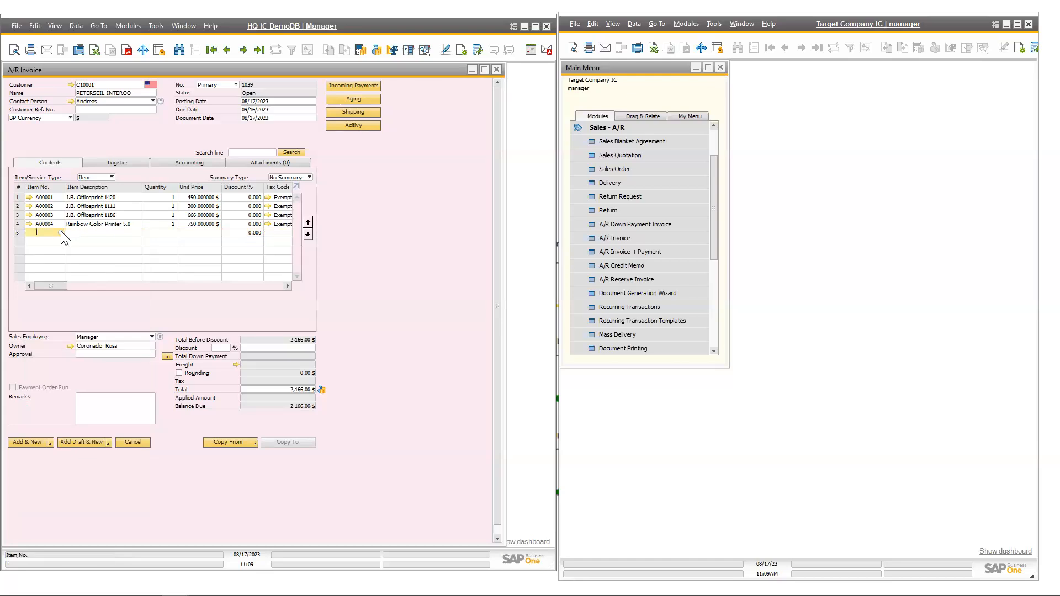
{"action": "key", "text": "Tab"}
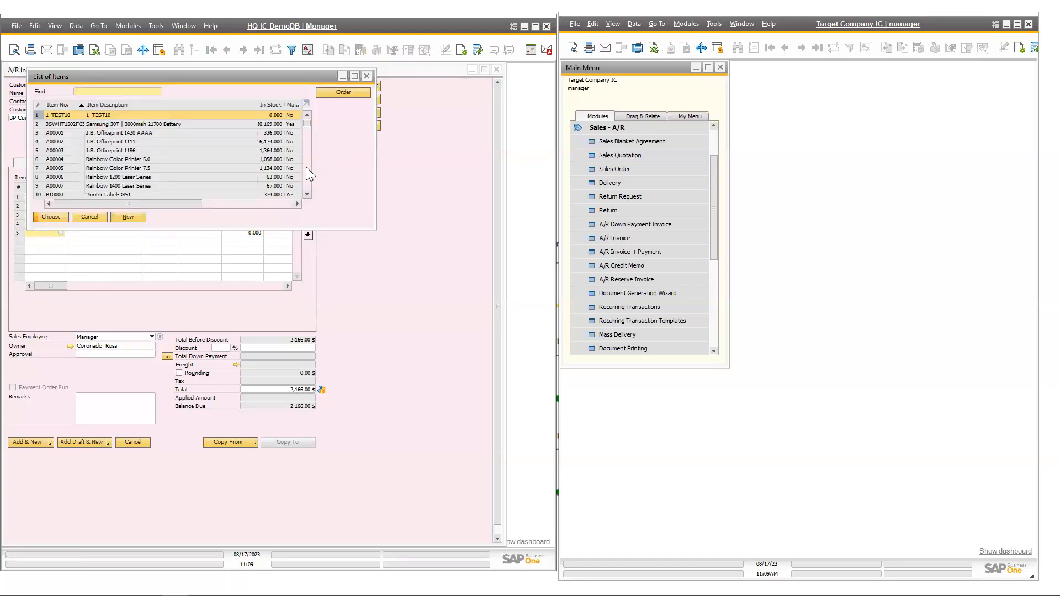
{"action": "scroll", "coordinate": [134, 169], "scroll_direction": "down", "scroll_amount": 3}
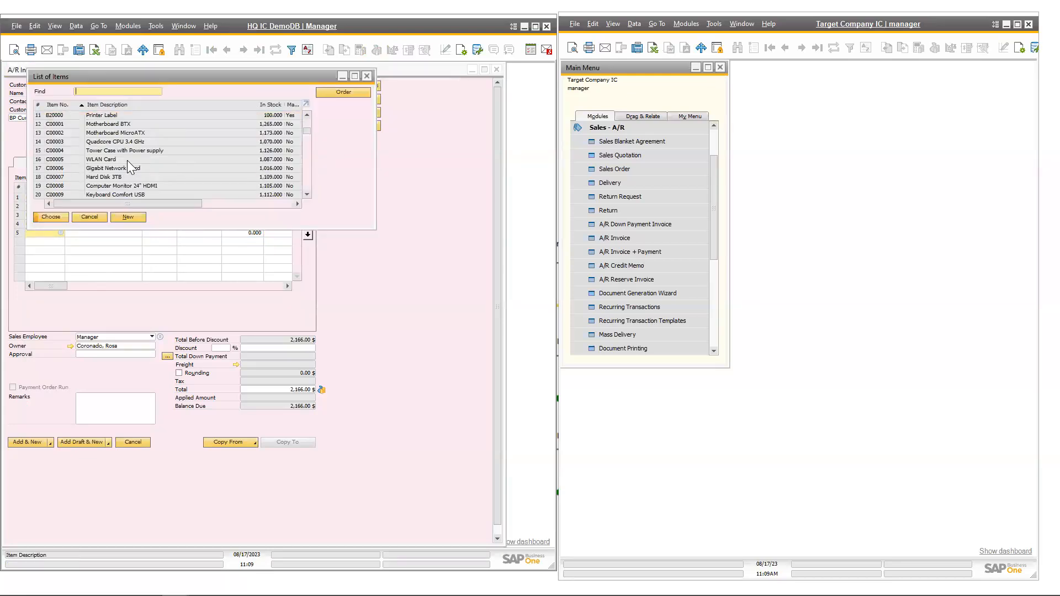
{"action": "left_click", "coordinate": [93, 159]}
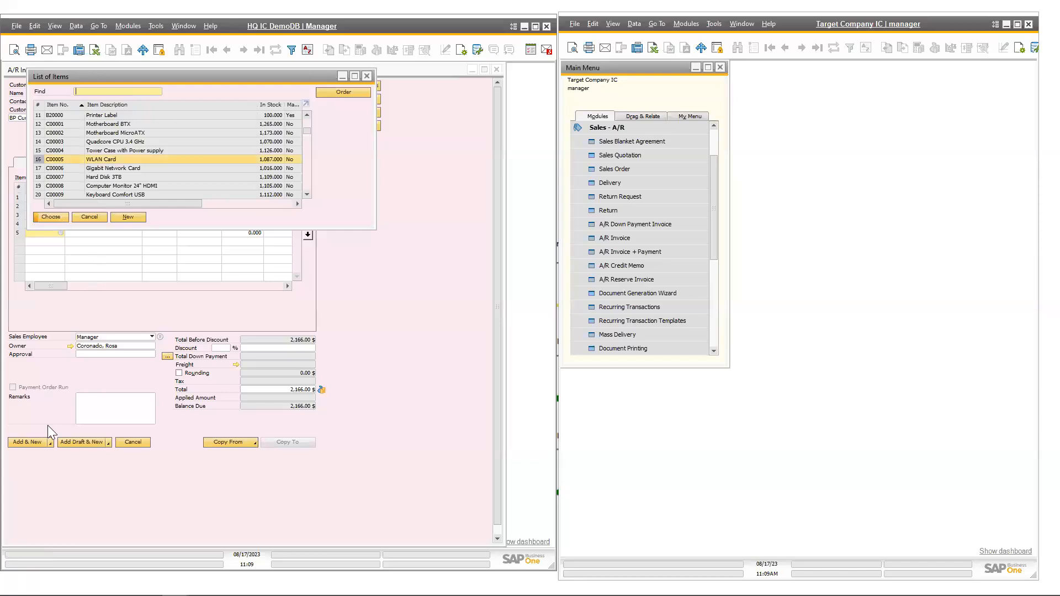
{"action": "key", "text": "Return"}
Step: Add the PETERSEIL-INTERCO A/R invoice, and find it again to display the saved document
{"action": "left_click", "coordinate": [31, 442]}
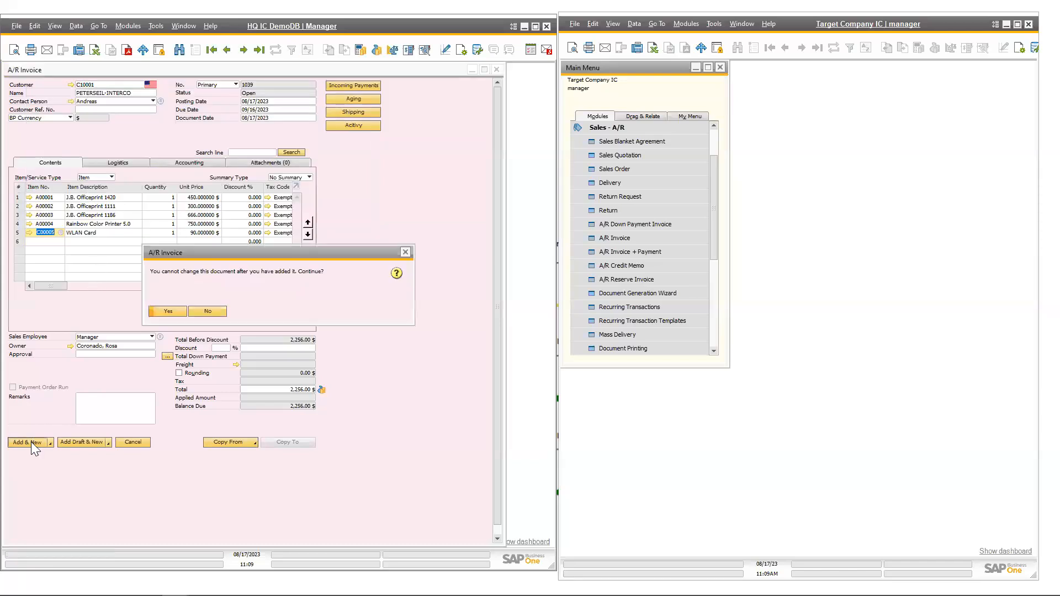
{"action": "left_click", "coordinate": [166, 312]}
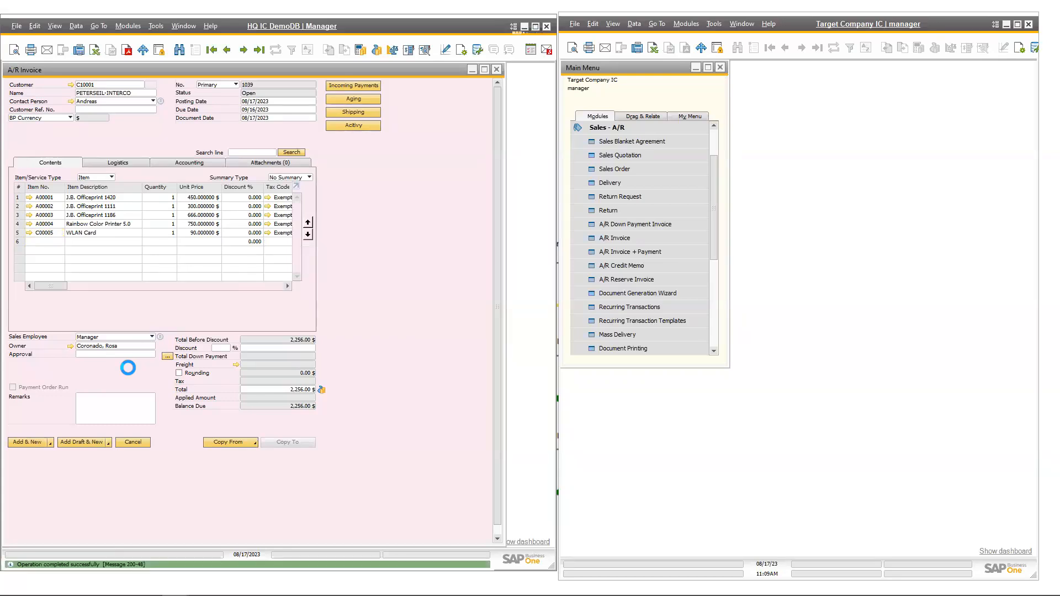
{"action": "key", "text": "ctrl+f"}
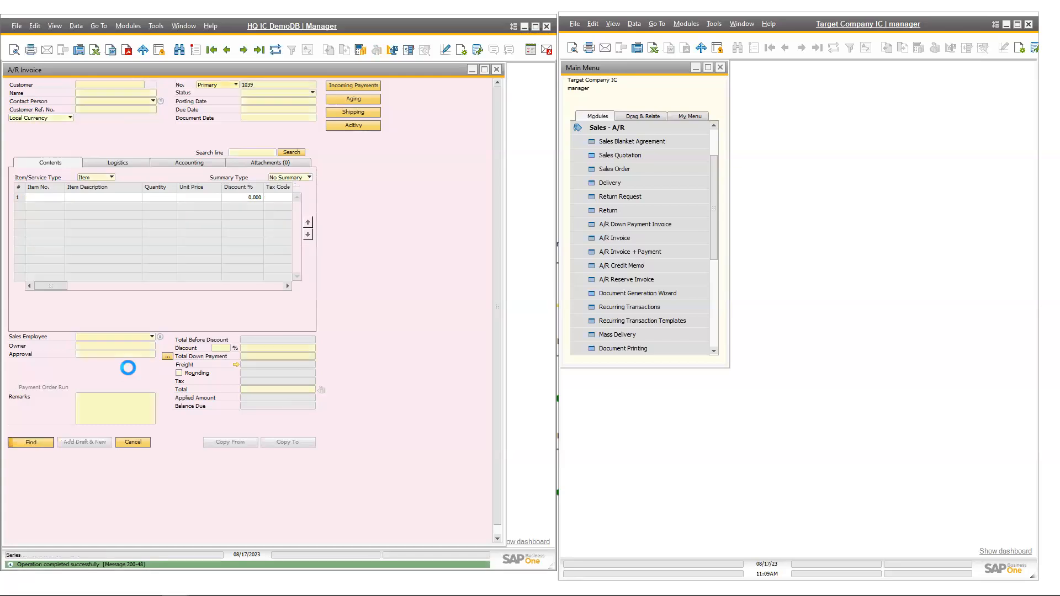
{"action": "key", "text": "Return"}
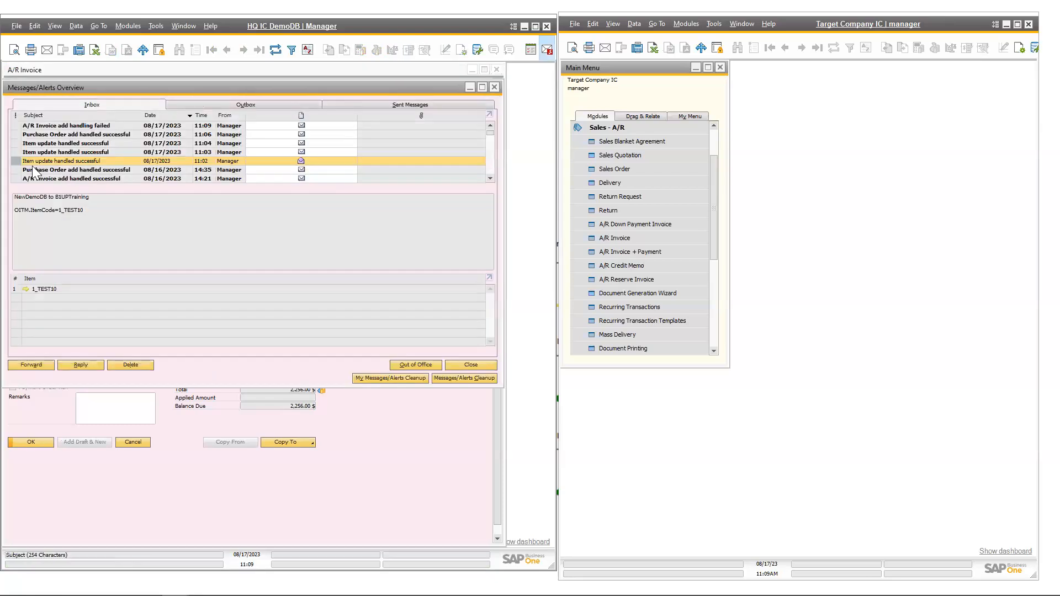
Step: Read the intercompany message for the new A/R invoice in the HQ inbox, and close the messages overview
{"action": "left_click", "coordinate": [56, 127]}
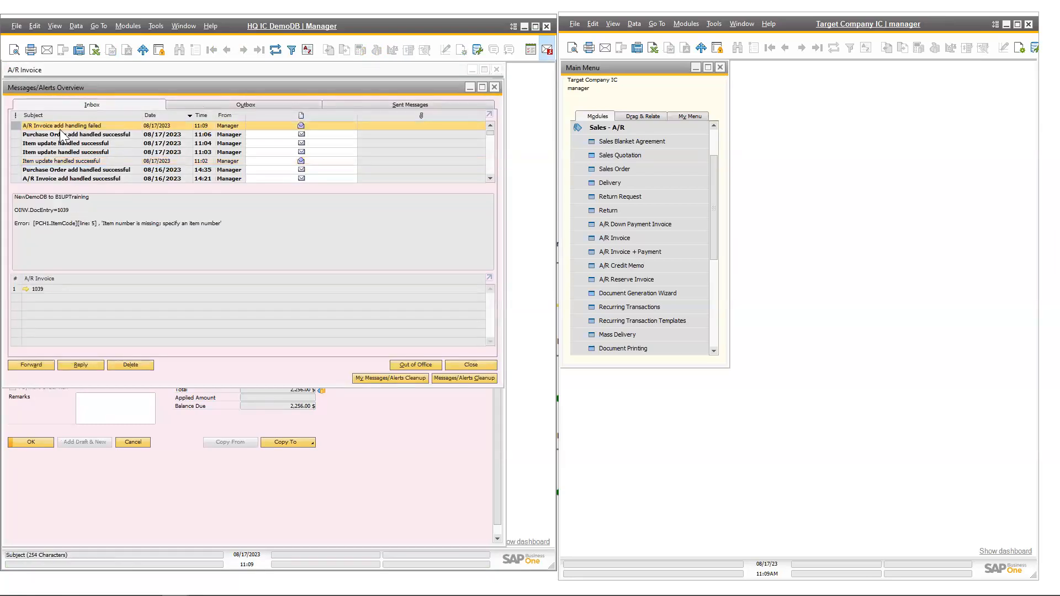
{"action": "left_click", "coordinate": [494, 86]}
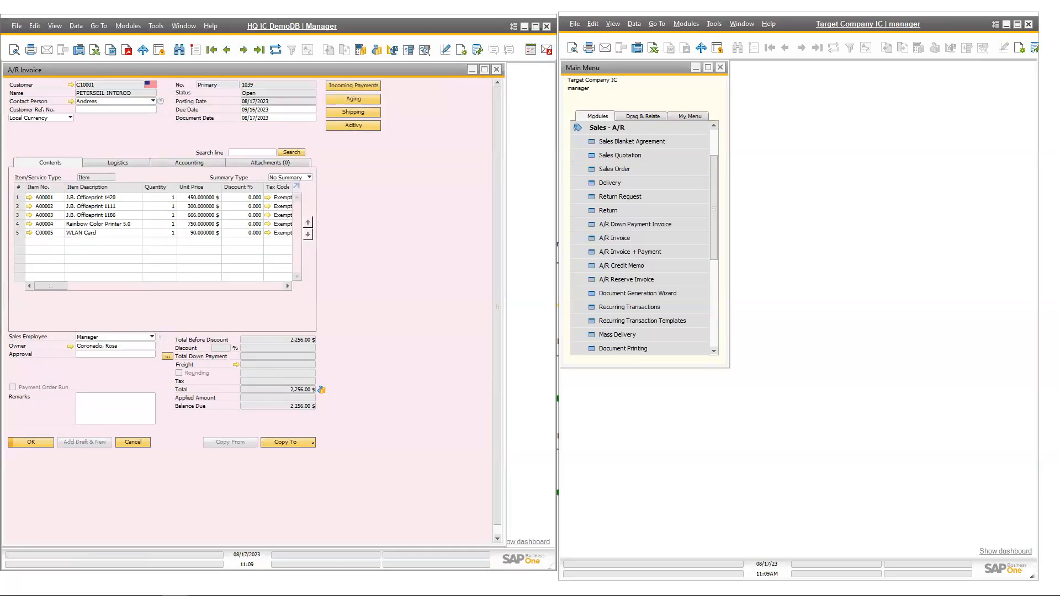
Step: Open the B1 InterCompany log in HQ IC DemoDB to check the A/R invoice error entry, and close the log
{"action": "key", "text": "ctrl+m"}
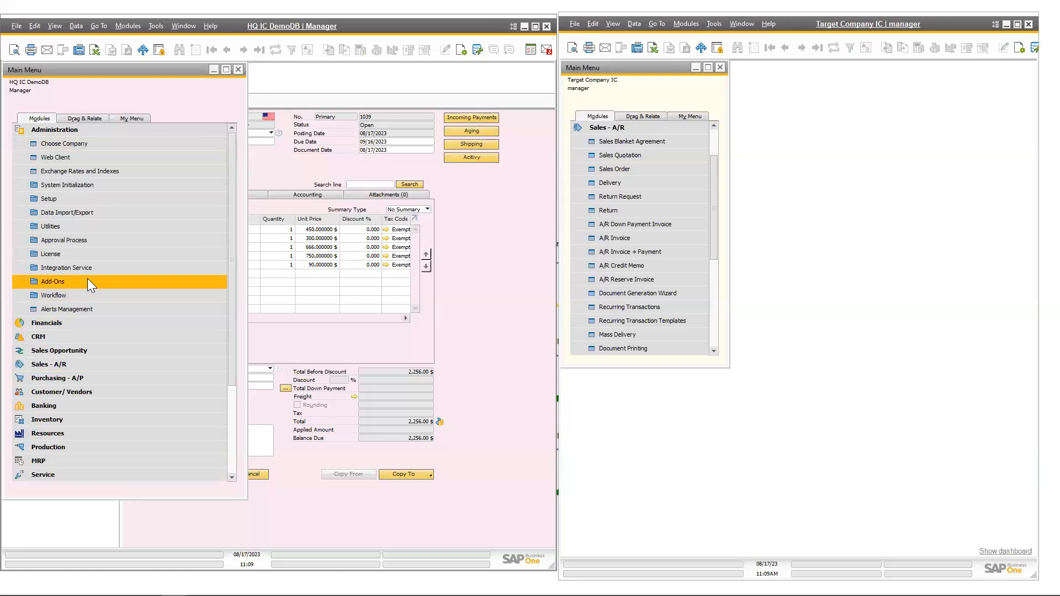
{"action": "left_click", "coordinate": [88, 283]}
{"action": "left_click", "coordinate": [120, 345]}
{"action": "left_click", "coordinate": [93, 434]}
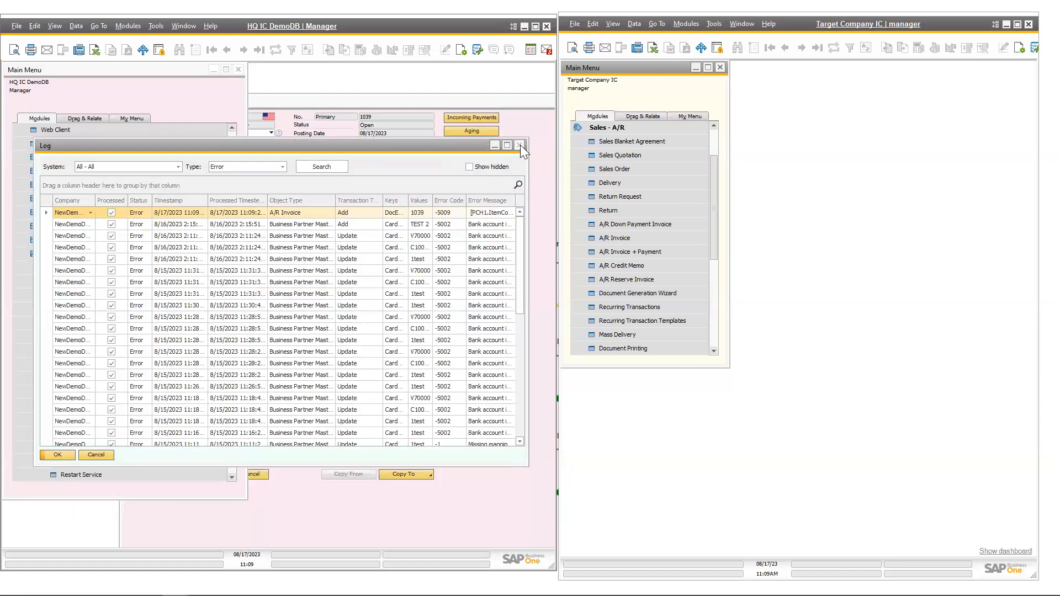
{"action": "left_click", "coordinate": [519, 144]}
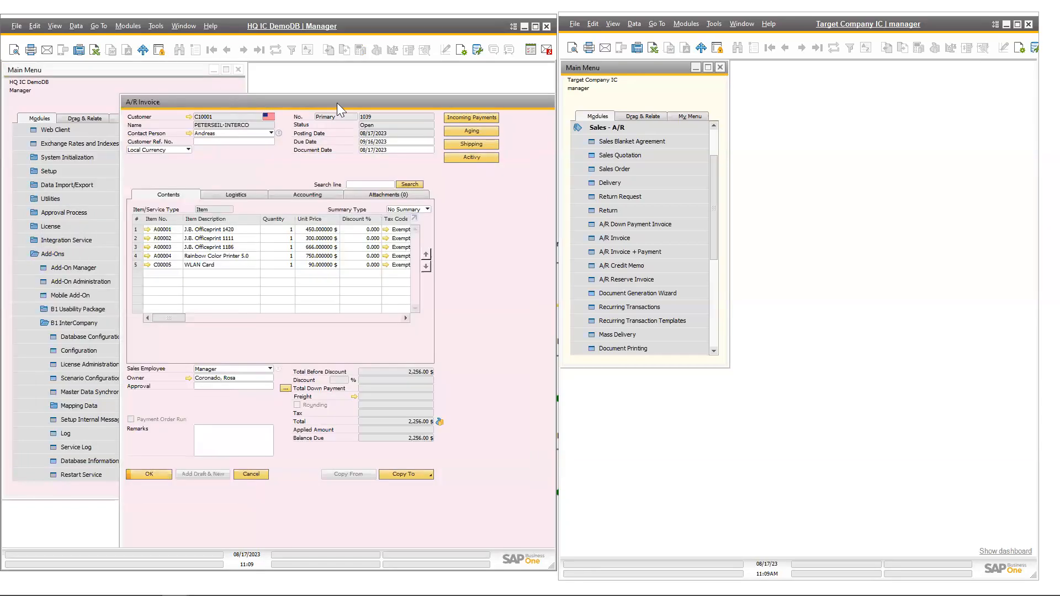
Step: Duplicate the displayed A/R invoice with a reference to the original, and assign customer C10001, PETERSEIL-INTERCO, to the copy
{"action": "left_click_drag", "start_coordinate": [320, 99], "coordinate": [245, 96]}
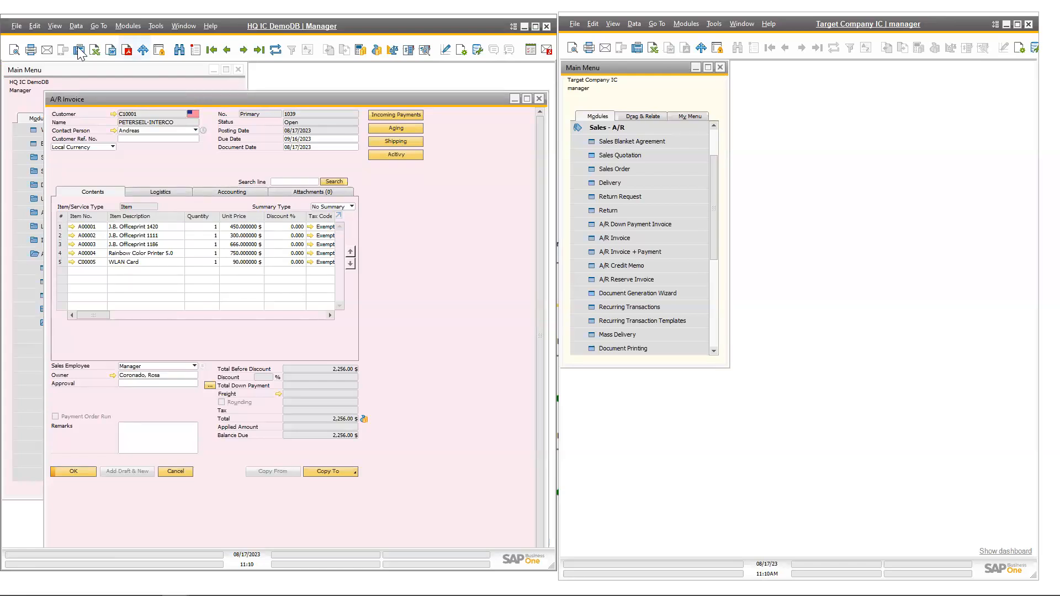
{"action": "key", "text": "alt+d"}
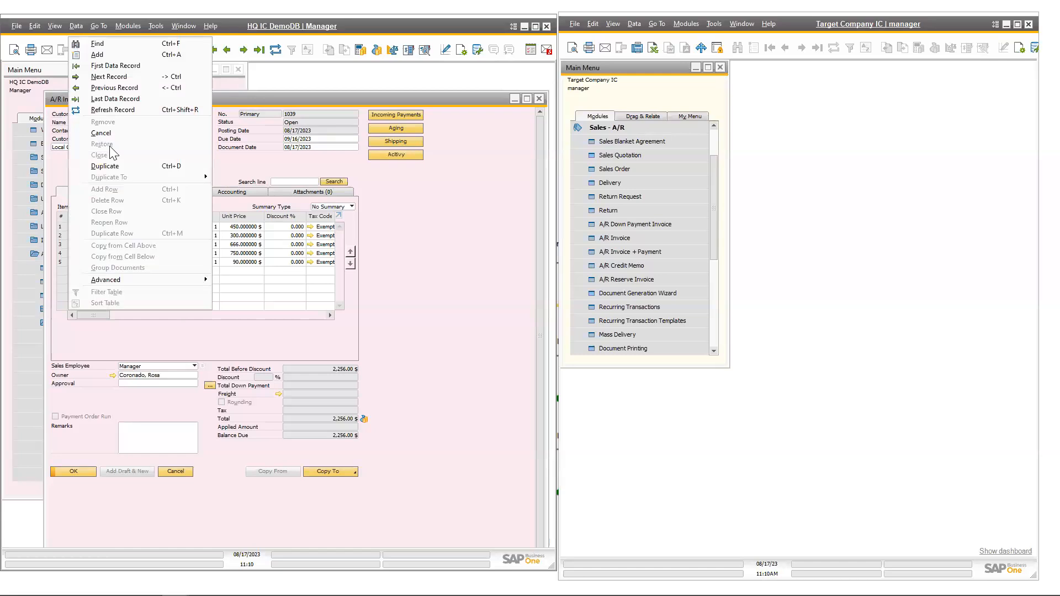
{"action": "key", "text": "Return"}
{"action": "left_click", "coordinate": [173, 310]}
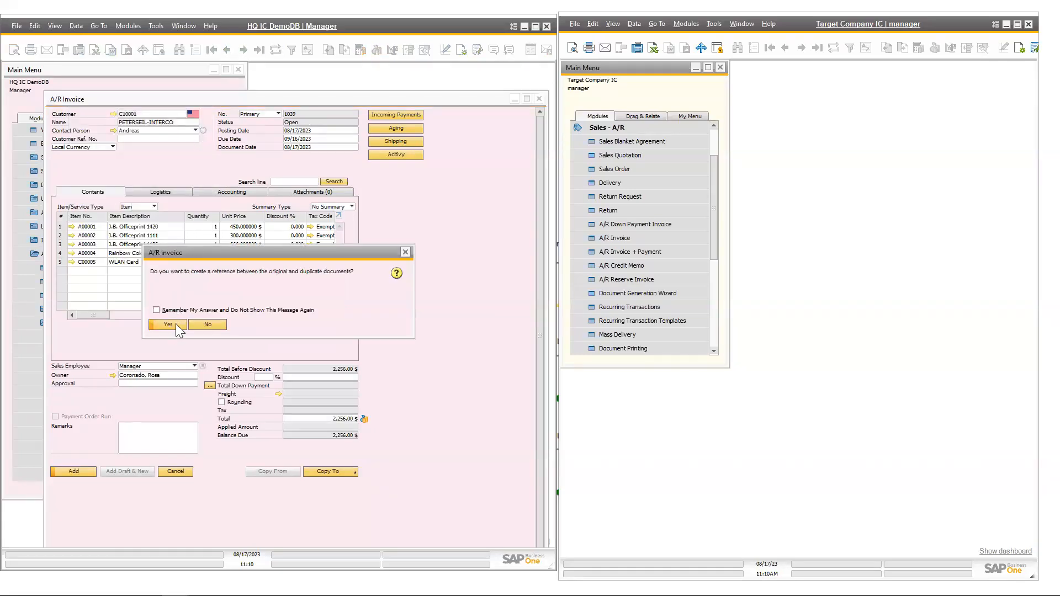
{"action": "key", "text": "Return"}
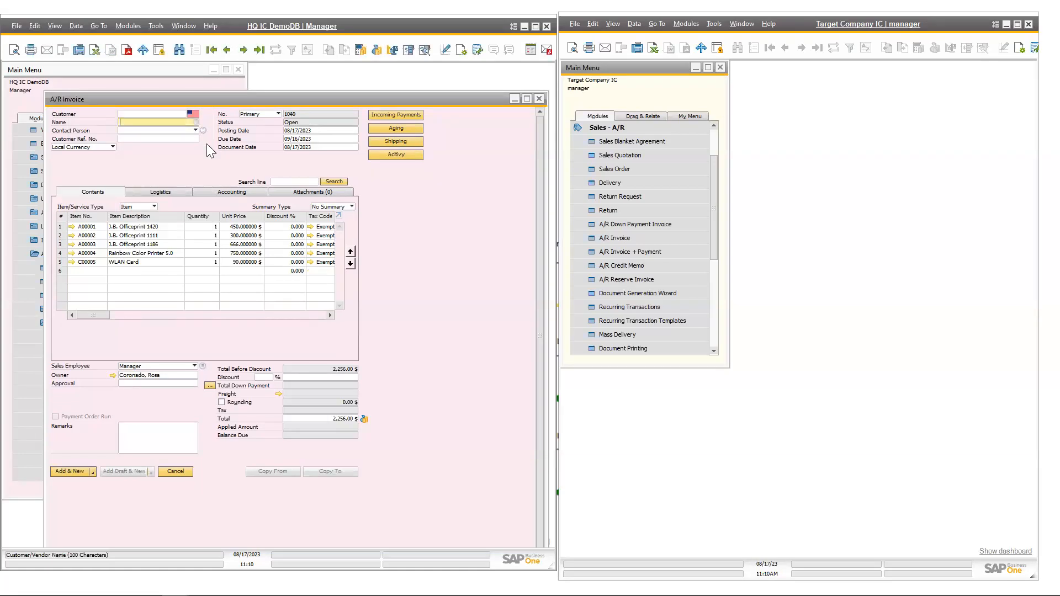
{"action": "key", "text": "Tab"}
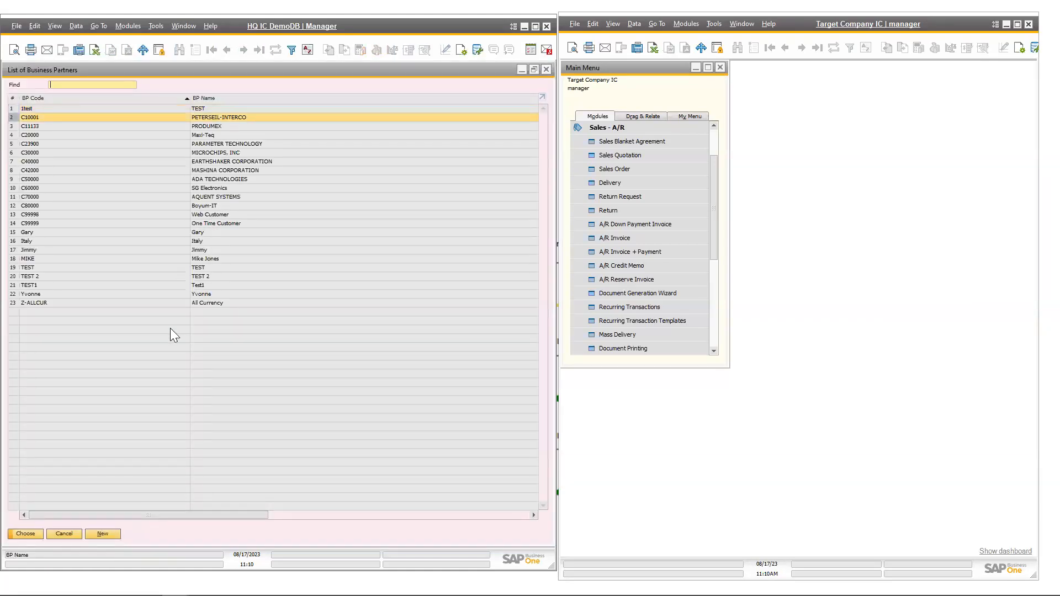
{"action": "key", "text": "Return"}
{"action": "key", "text": "Return"}
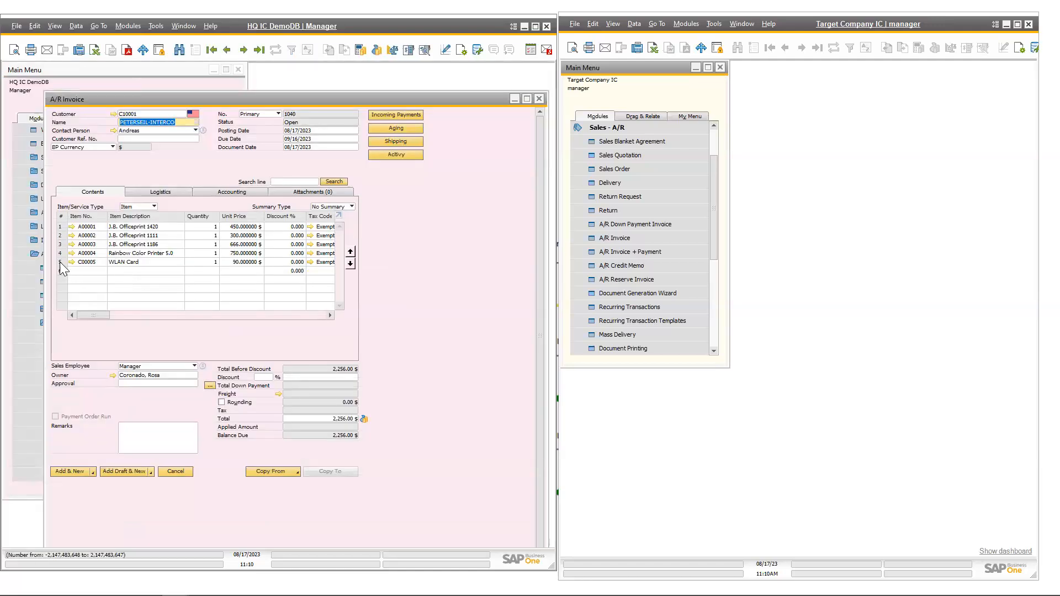
Step: Delete the WLAN Card row from the duplicated A/R invoice and add the invoice
{"action": "right_click", "coordinate": [60, 262]}
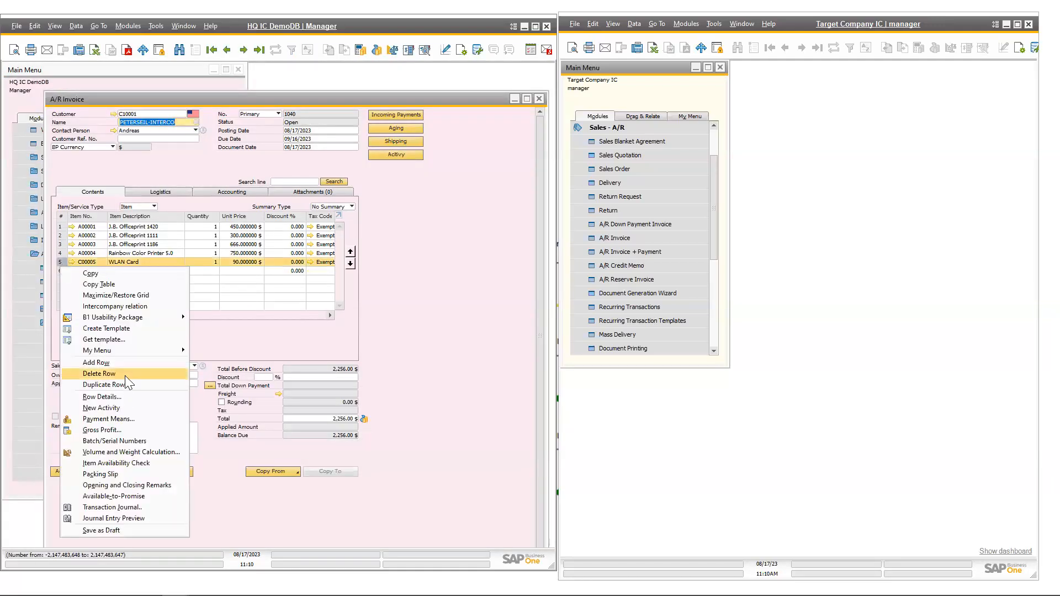
{"action": "left_click", "coordinate": [162, 375]}
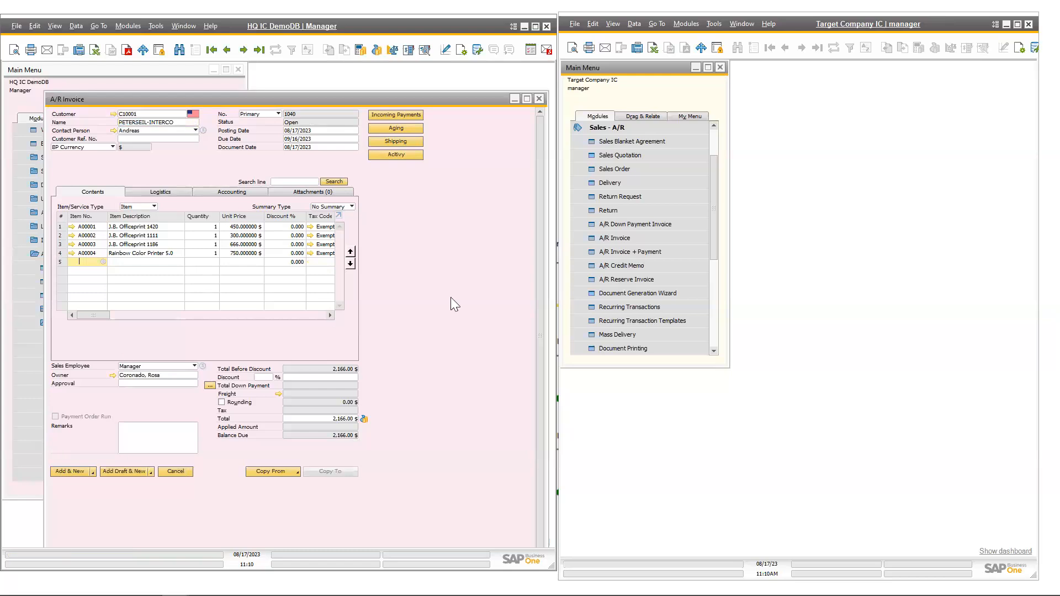
{"action": "scroll", "coordinate": [75, 478], "scroll_direction": "down", "scroll_amount": 1}
{"action": "left_click", "coordinate": [70, 459]}
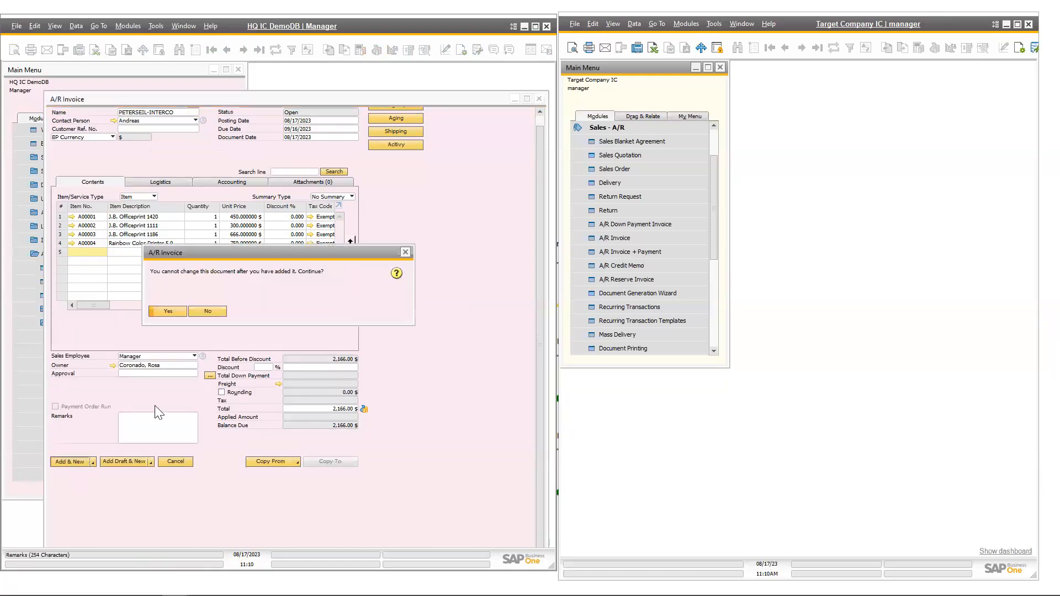
{"action": "left_click", "coordinate": [166, 312]}
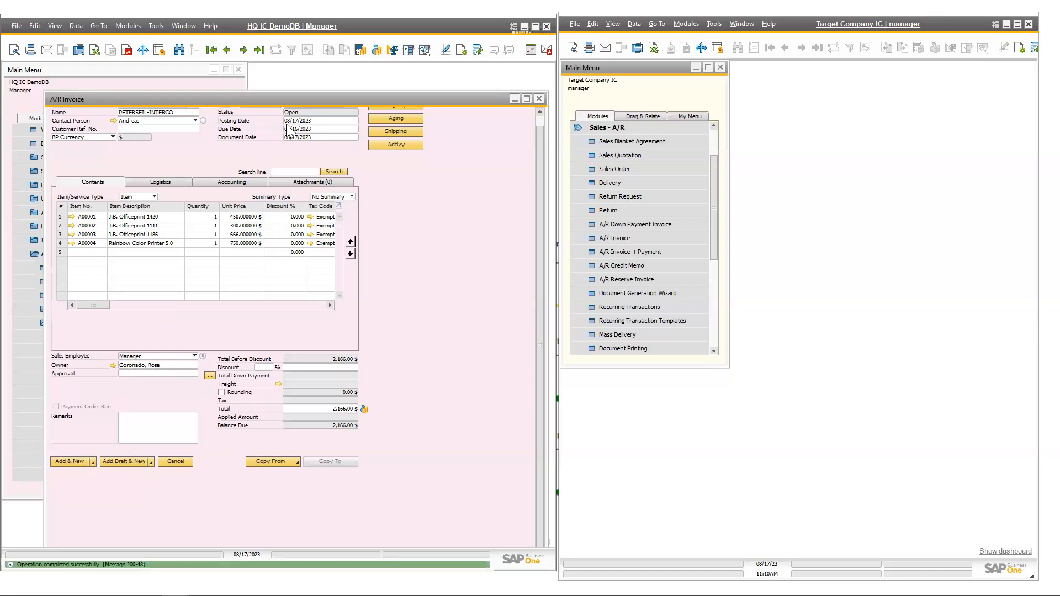
Step: Find the newly added A/R invoice again and open the HQ messages overview to check its transfer
{"action": "left_click", "coordinate": [374, 112]}
{"action": "key", "text": "ctrl+f"}
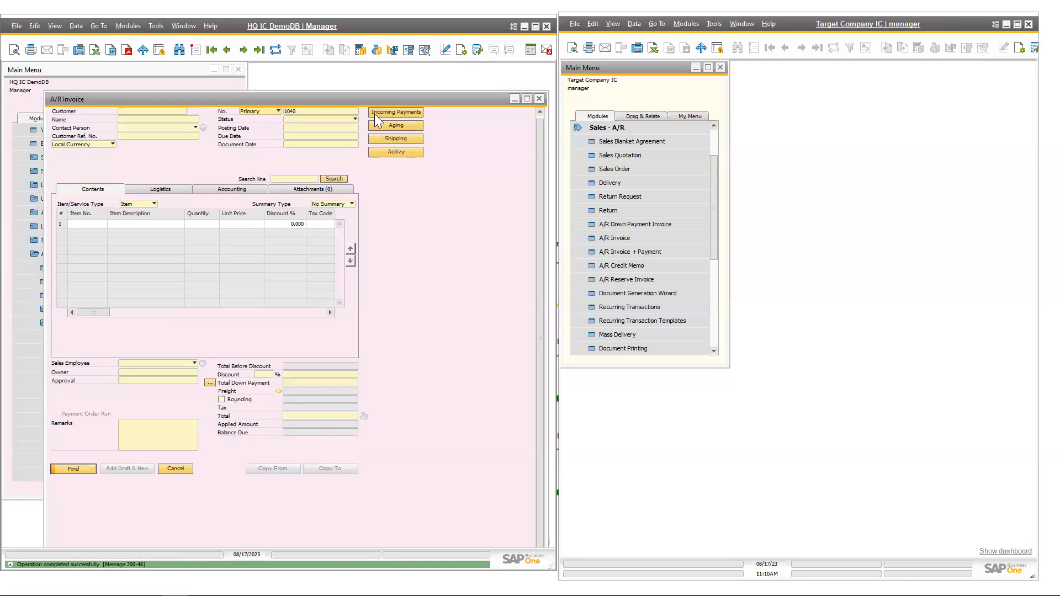
{"action": "key", "text": "Return"}
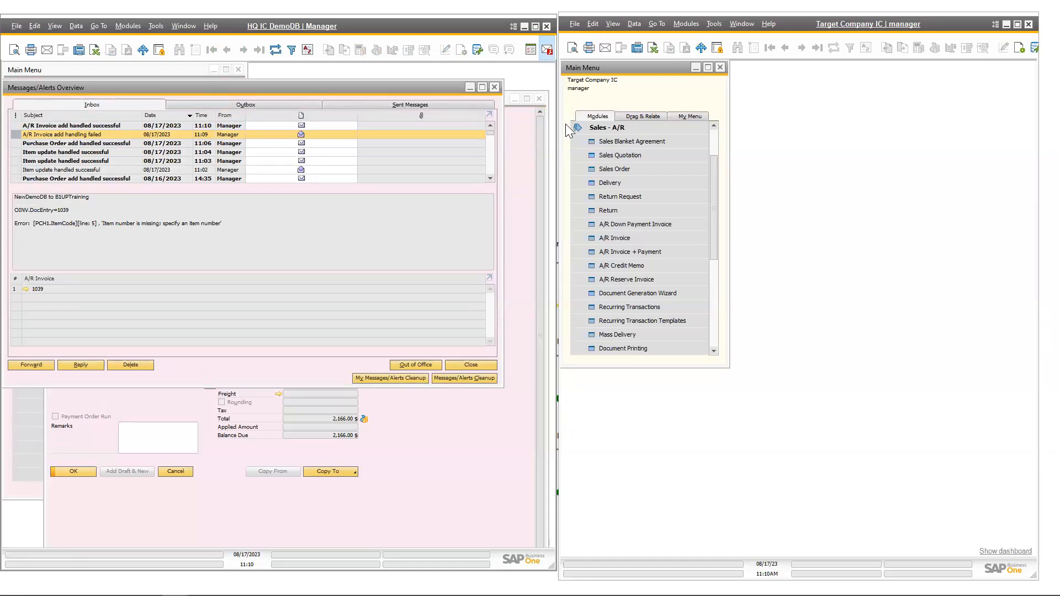
Step: Open the A/P Invoice window in Target Company IC and display the latest A/P invoice
{"action": "left_click", "coordinate": [592, 127]}
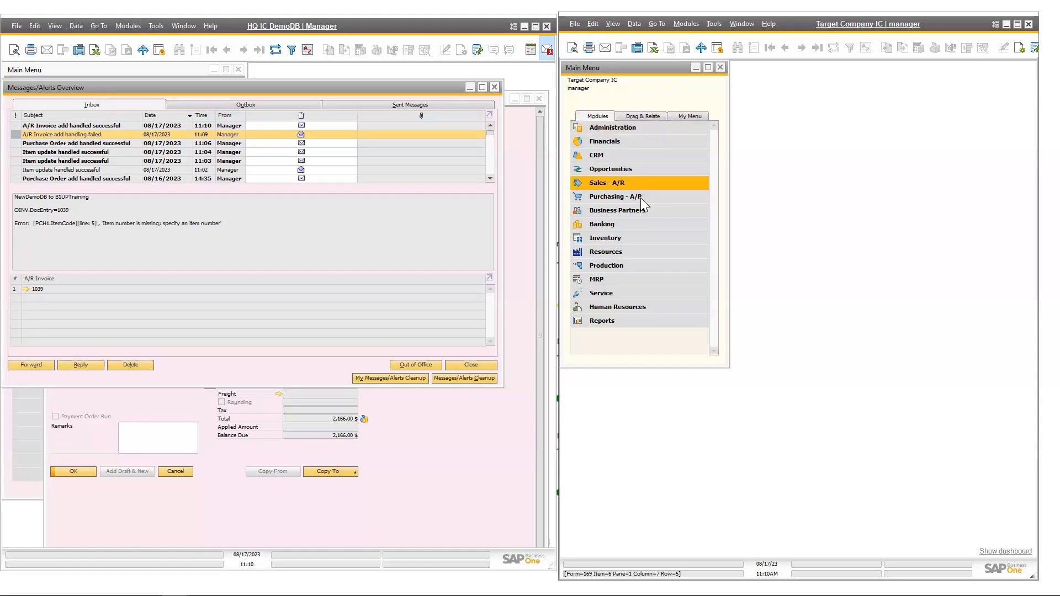
{"action": "left_click", "coordinate": [640, 197]}
{"action": "left_click", "coordinate": [659, 251]}
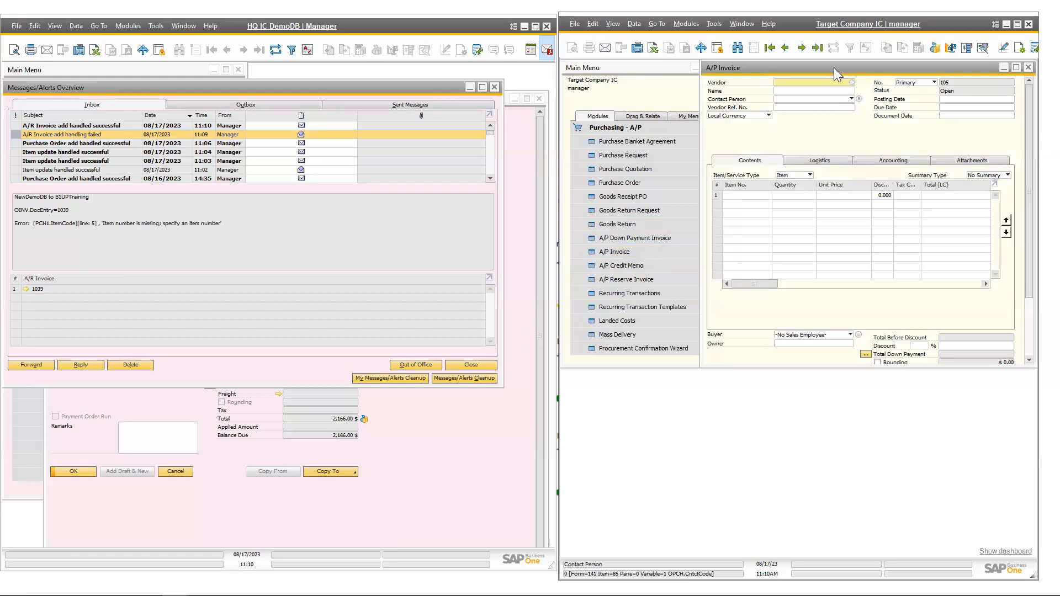
{"action": "left_click_drag", "start_coordinate": [819, 68], "coordinate": [752, 66]}
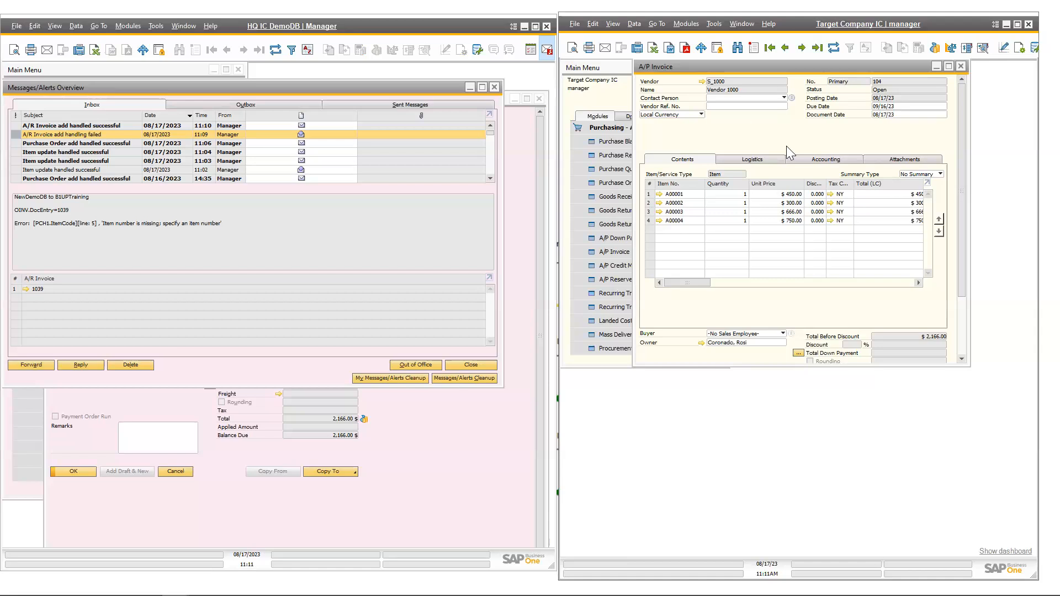
Step: View the intercompany relationship map of the A/P invoice, and close it along with the HQ messages overview
{"action": "right_click", "coordinate": [745, 121]}
{"action": "left_click", "coordinate": [796, 172]}
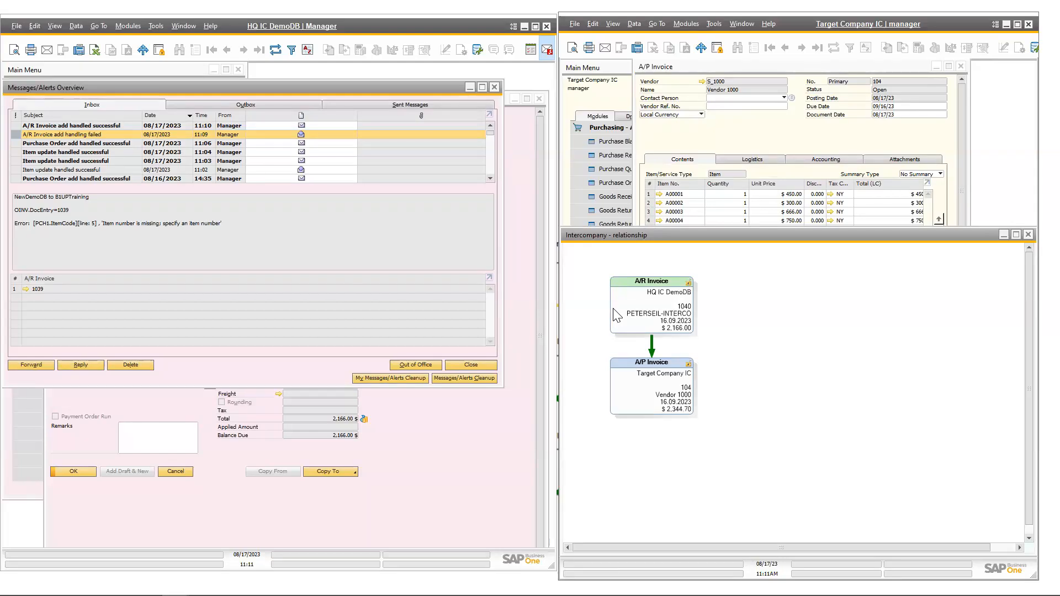
{"action": "left_click", "coordinate": [1027, 235]}
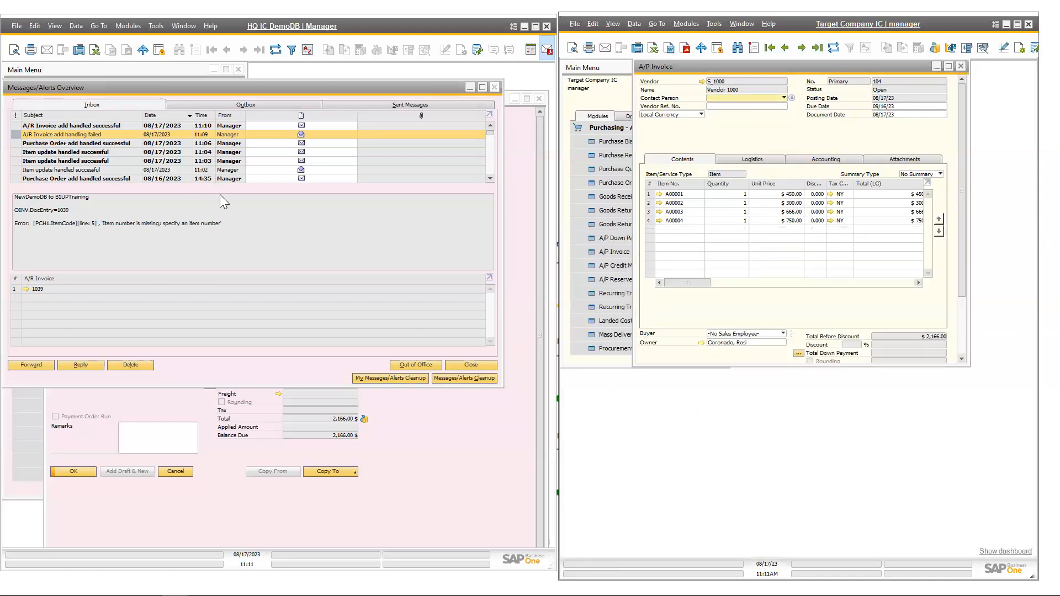
{"action": "key", "text": "Escape"}
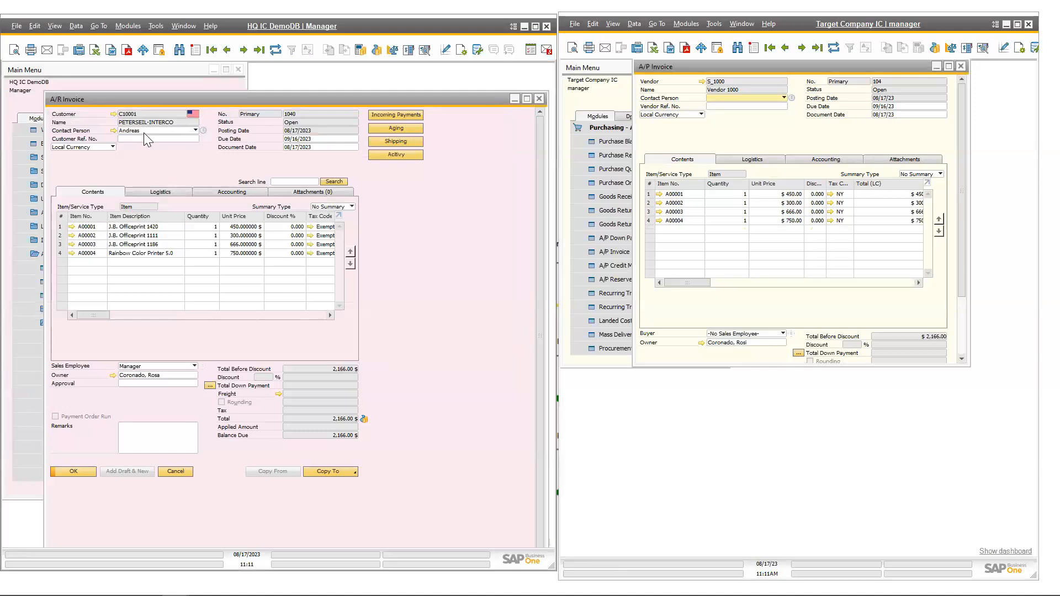
Step: Review the business partner master data of the A/R invoice's customer, and close the HQ record and invoice
{"action": "left_click", "coordinate": [114, 113]}
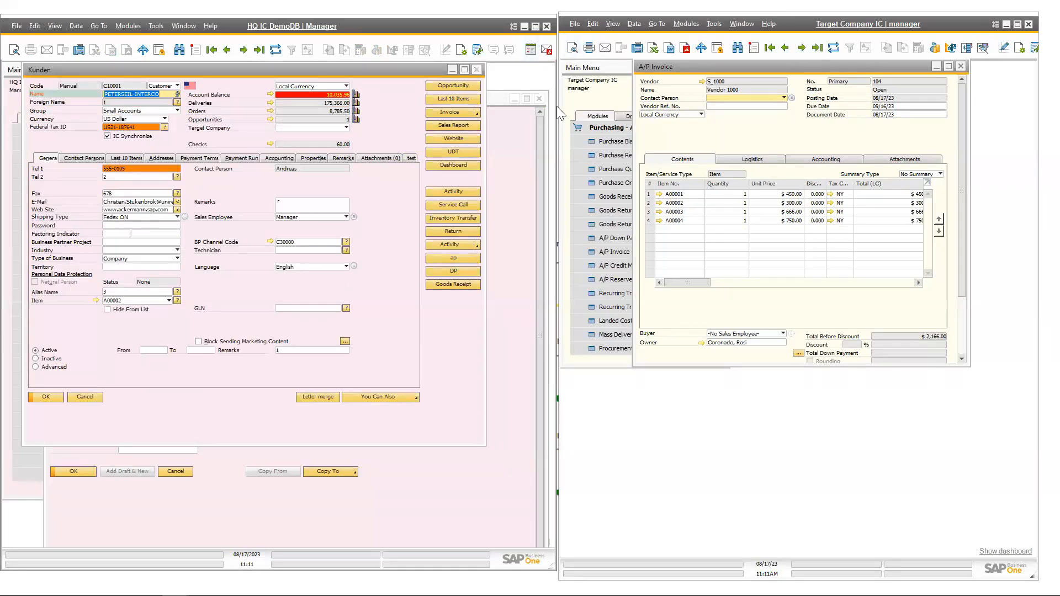
{"action": "left_click", "coordinate": [542, 100]}
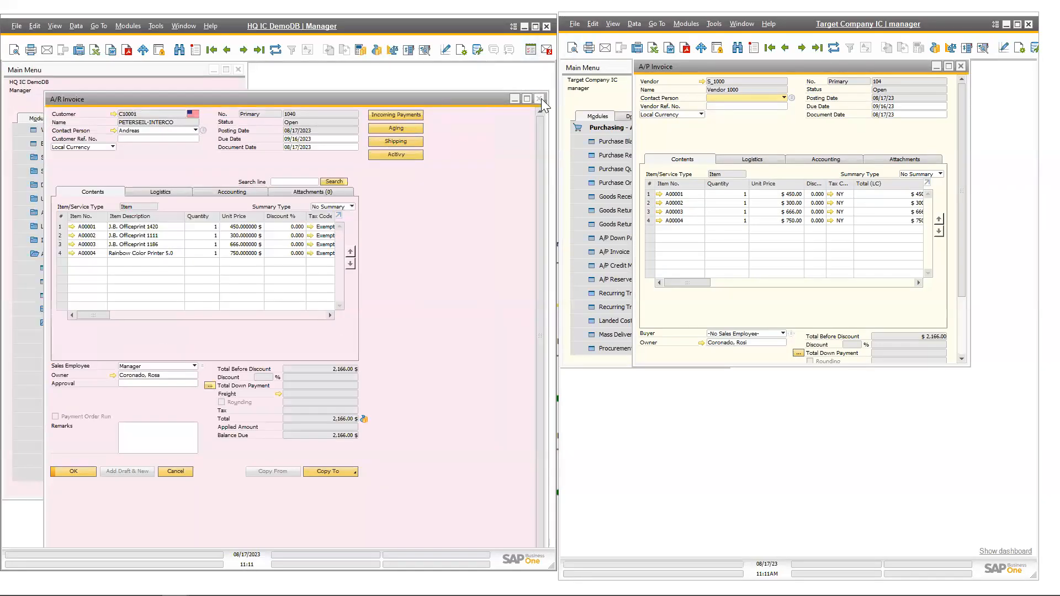
{"action": "left_click", "coordinate": [541, 98]}
Step: Show the B1 InterCompany Master Data Synchronization and Log windows in HQ IC DemoDB, and close them
{"action": "left_click", "coordinate": [160, 391]}
{"action": "left_click", "coordinate": [149, 434]}
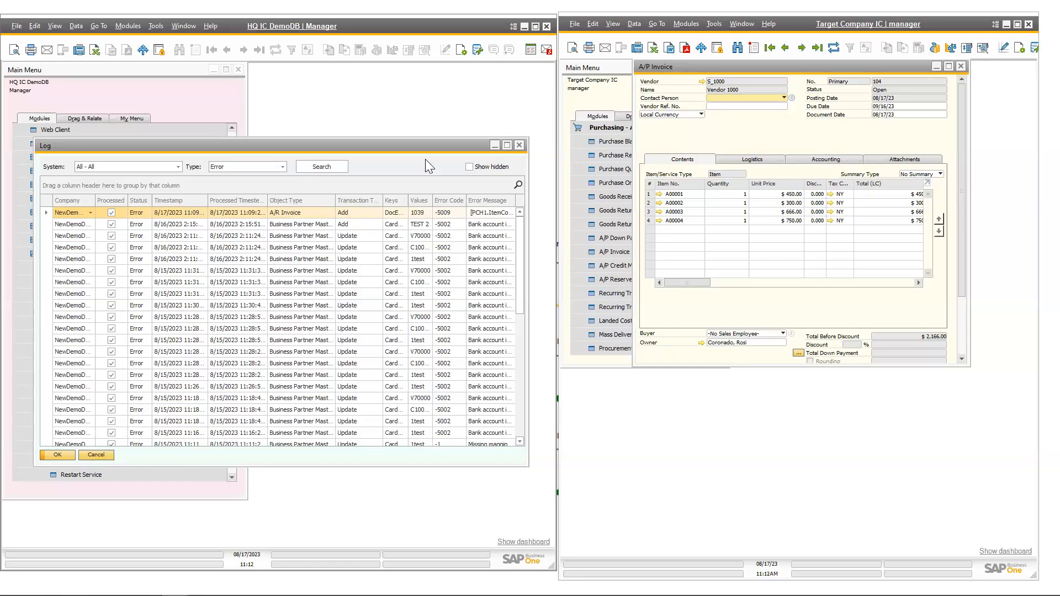
{"action": "key", "text": "Escape"}
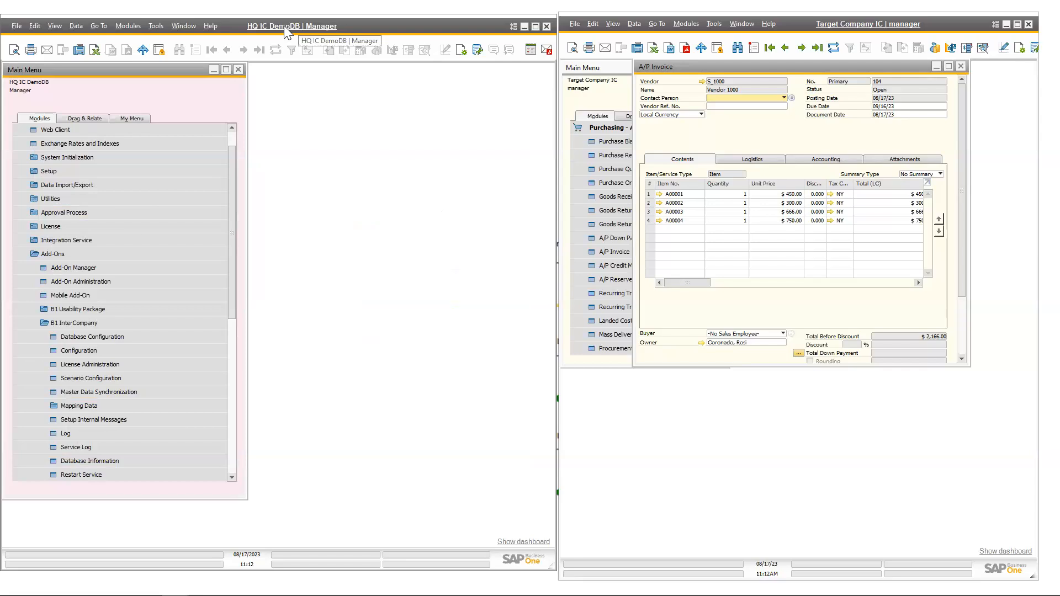
Step: Close the A/P invoice in Target Company IC, and review the B1 InterCompany Scenario Configuration in HQ before closing it
{"action": "scroll", "coordinate": [112, 418], "scroll_direction": "down", "scroll_amount": 2}
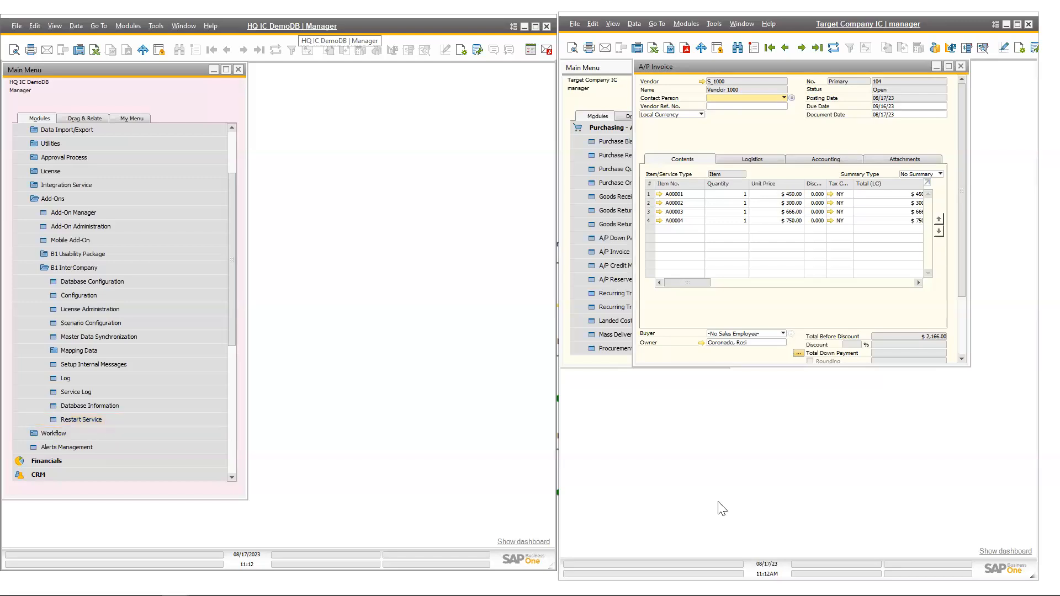
{"action": "left_click", "coordinate": [962, 66]}
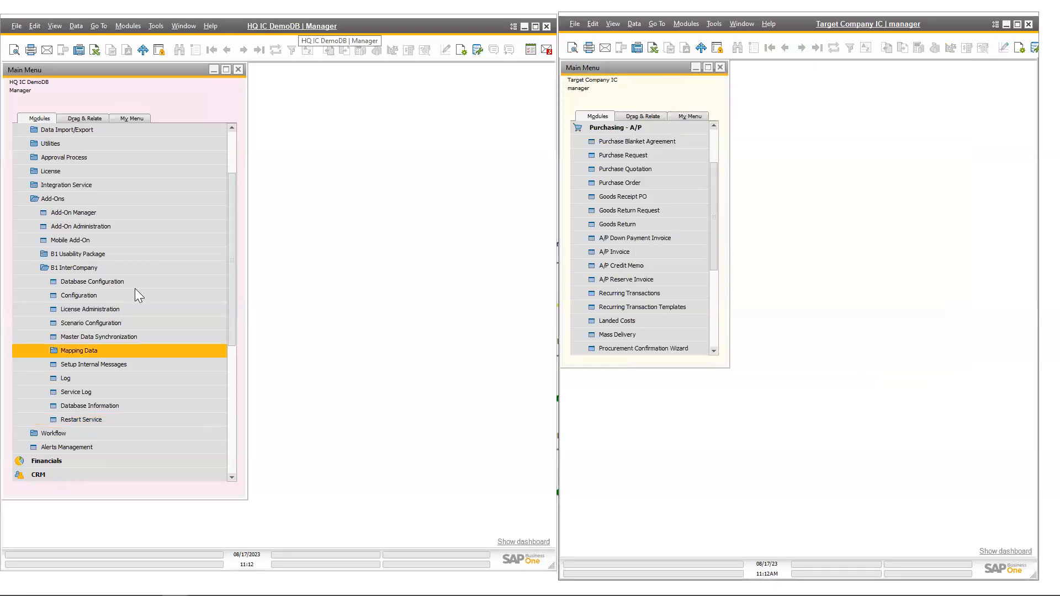
{"action": "left_click", "coordinate": [132, 323]}
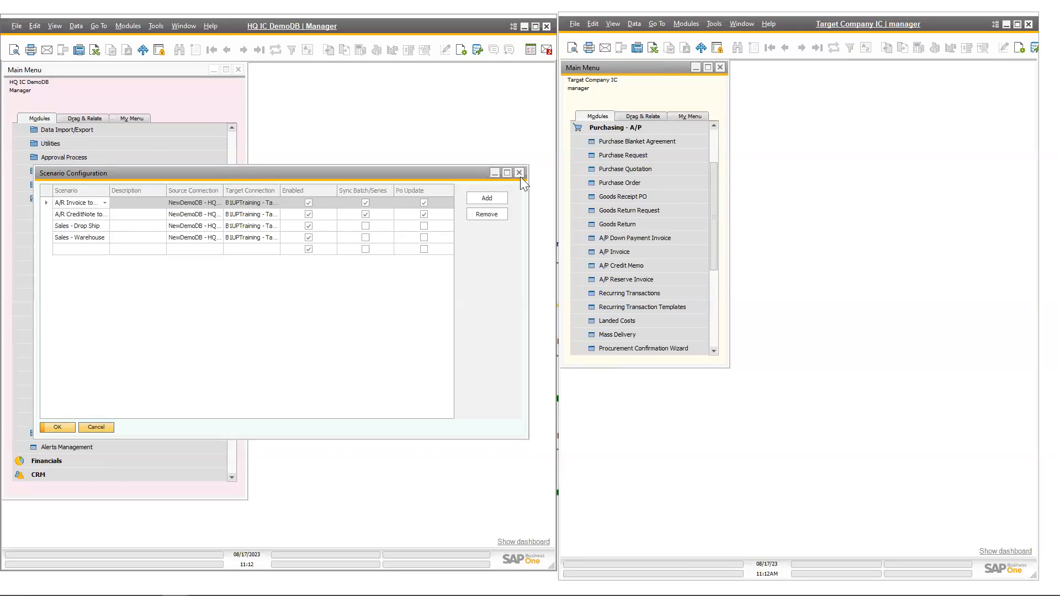
{"action": "key", "text": "Escape"}
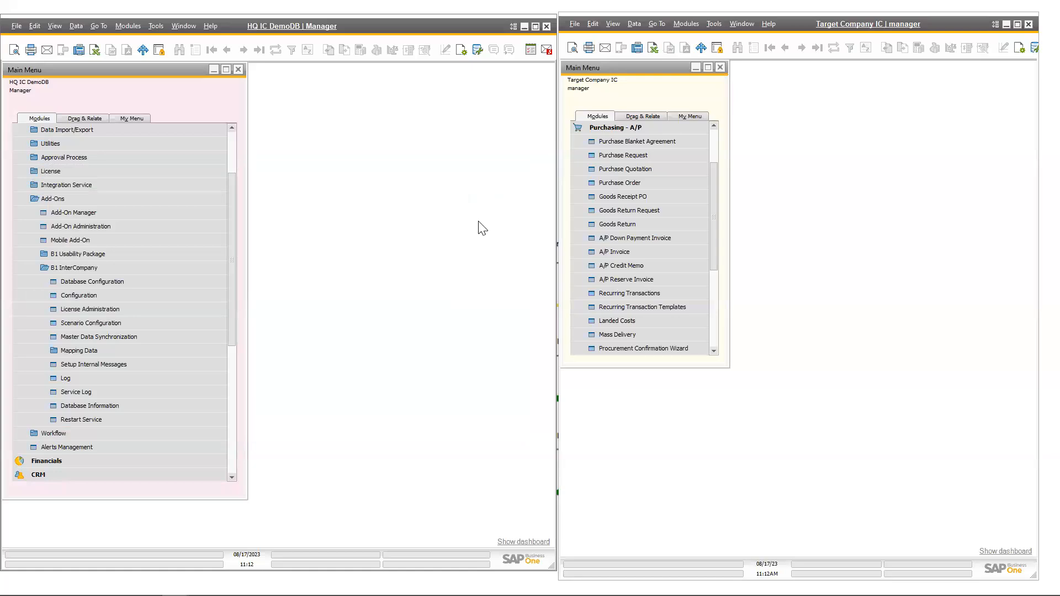